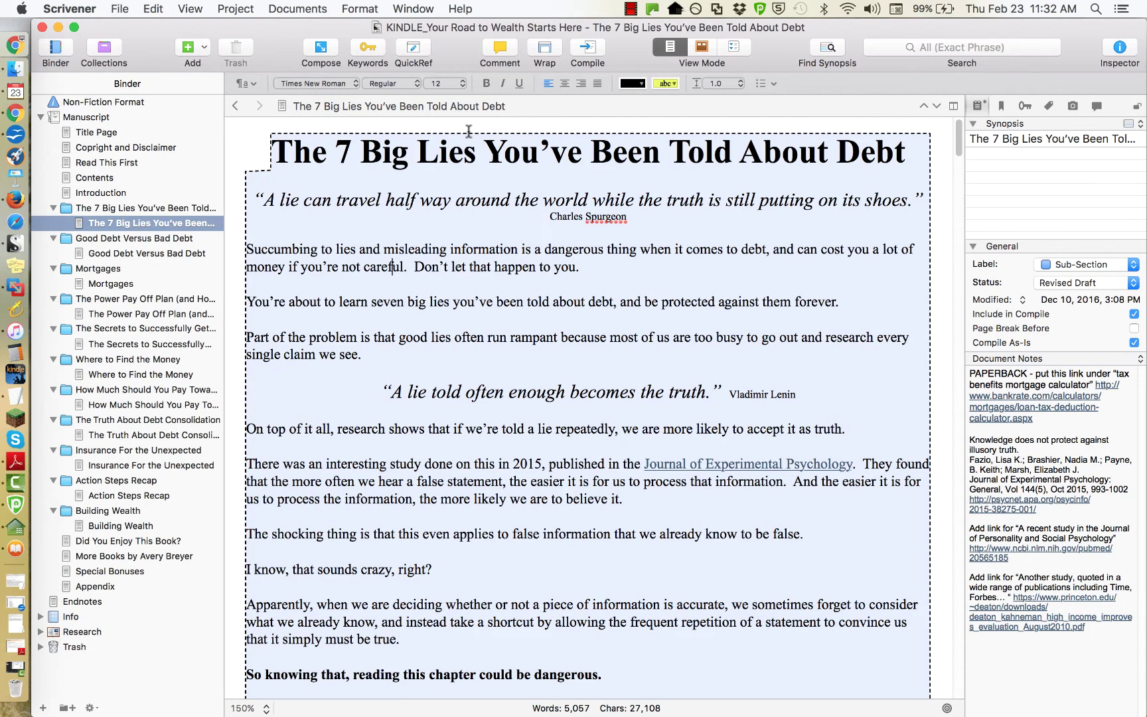
Compile the manuscript as a Kindle eBook saved as KINDLE_Your Road to Wealth Starts Here_v5.mobi.
{"action": "left_click", "coordinate": [115, 11]}
{"action": "left_click", "coordinate": [198, 315]}
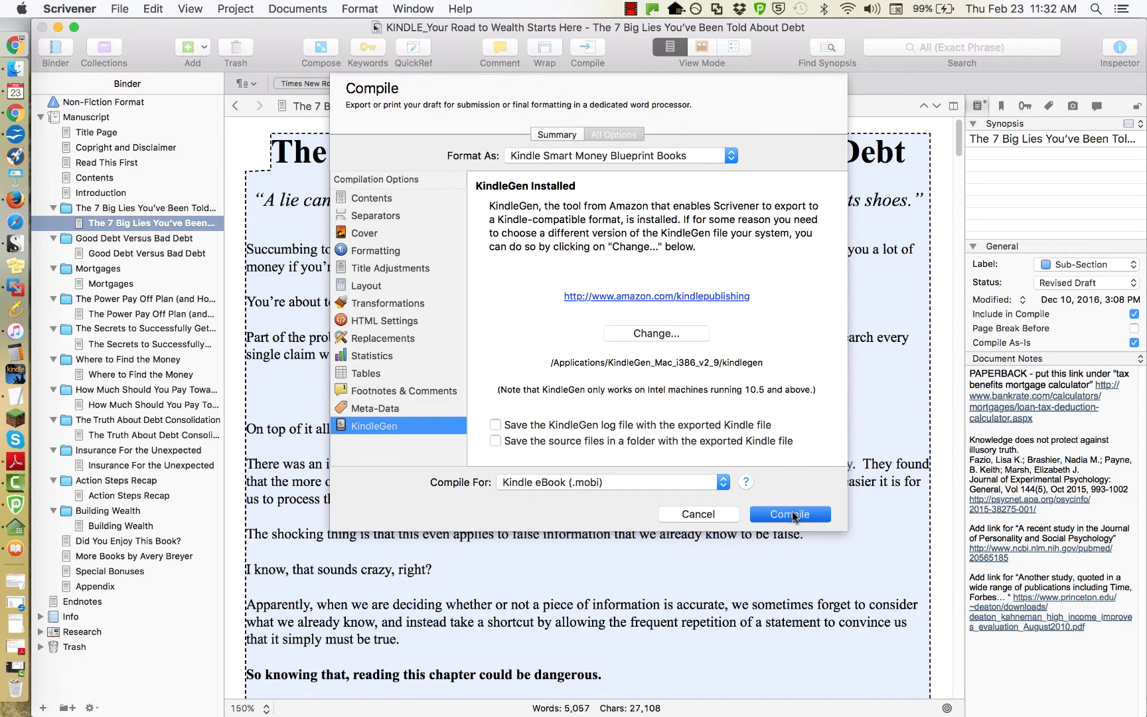
{"action": "left_click", "coordinate": [792, 512]}
{"action": "key", "text": "Right"}
{"action": "type", "text": "_v4_"}
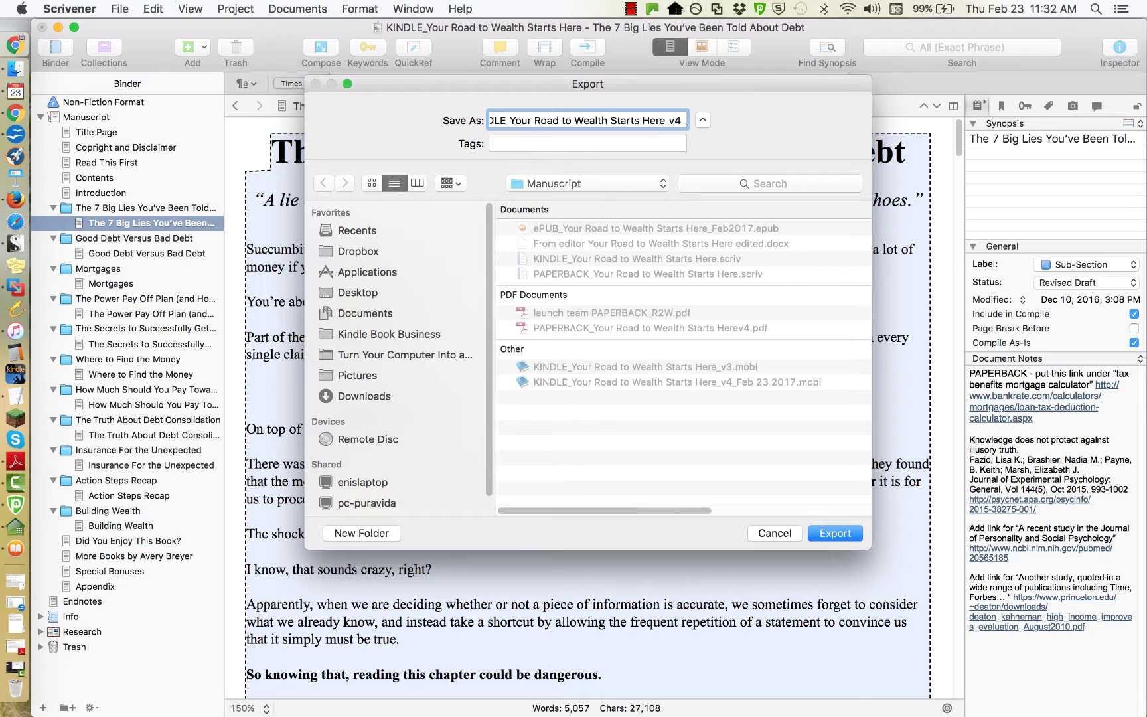
{"action": "type", "text": "Feb 23 2017"}
{"action": "key", "text": "BackSpace"}
{"action": "key", "text": "BackSpace"}
{"action": "key", "text": "BackSpace"}
{"action": "key", "text": "BackSpace"}
{"action": "key", "text": "BackSpace"}
{"action": "key", "text": "BackSpace"}
{"action": "key", "text": "BackSpace"}
{"action": "key", "text": "BackSpace"}
{"action": "key", "text": "BackSpace"}
{"action": "key", "text": "BackSpace"}
{"action": "key", "text": "BackSpace"}
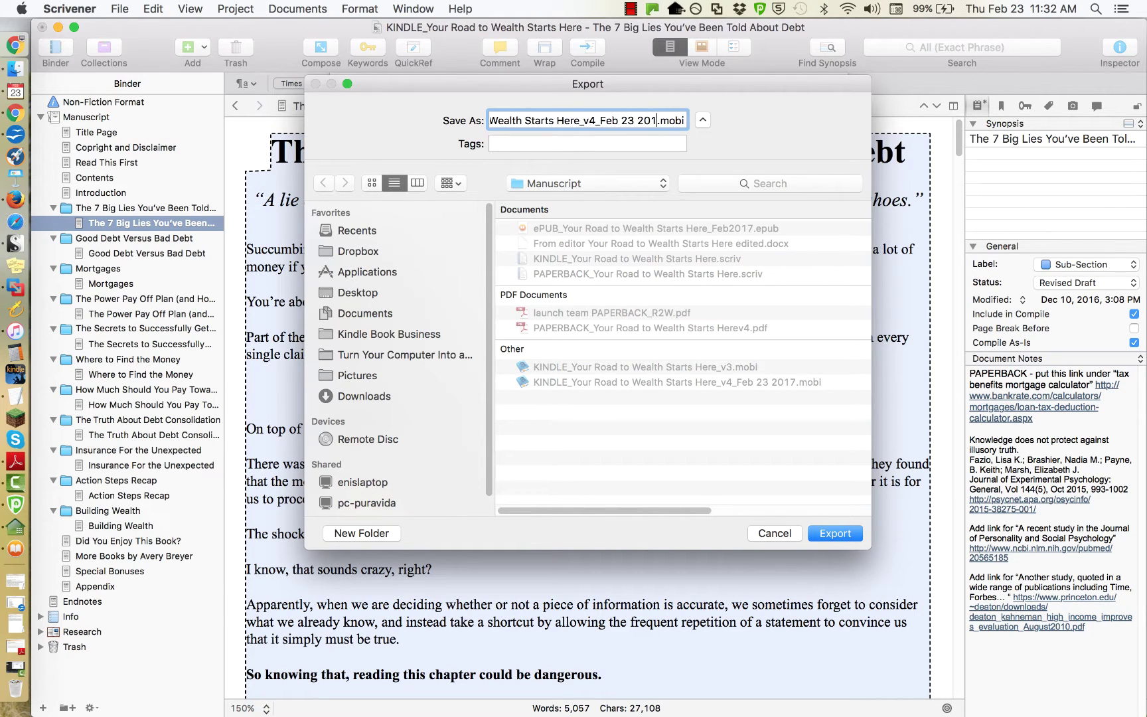
{"action": "key", "text": "BackSpace"}
{"action": "key", "text": "BackSpace"}
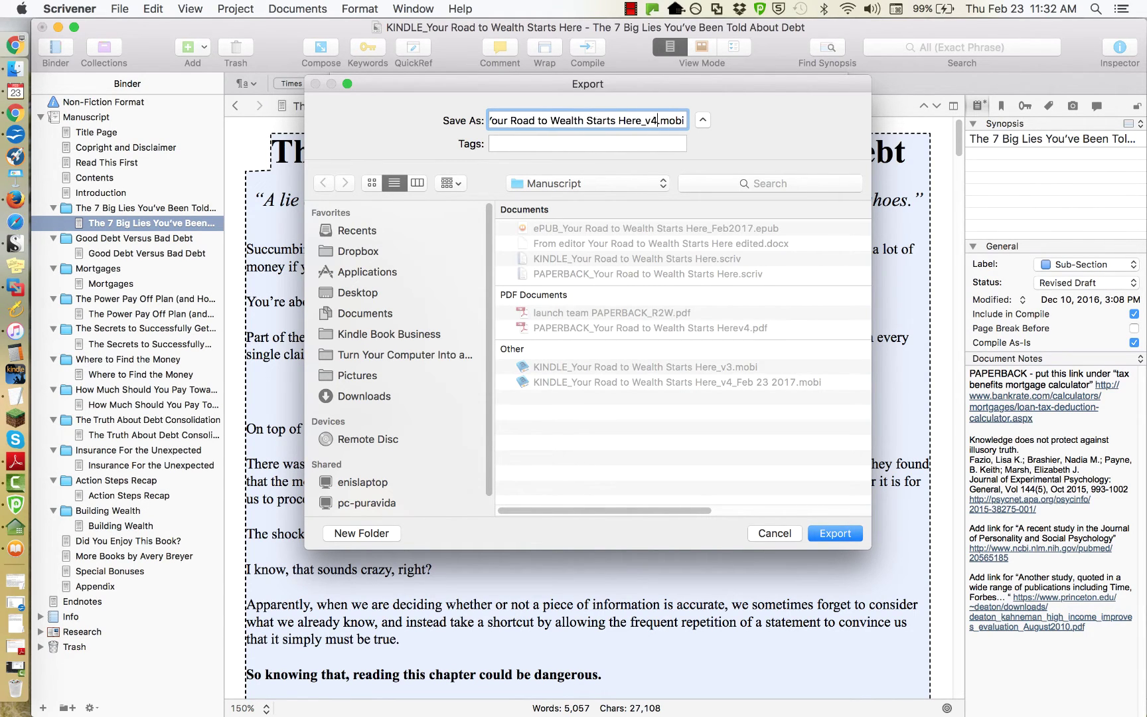
{"action": "type", "text": "5"}
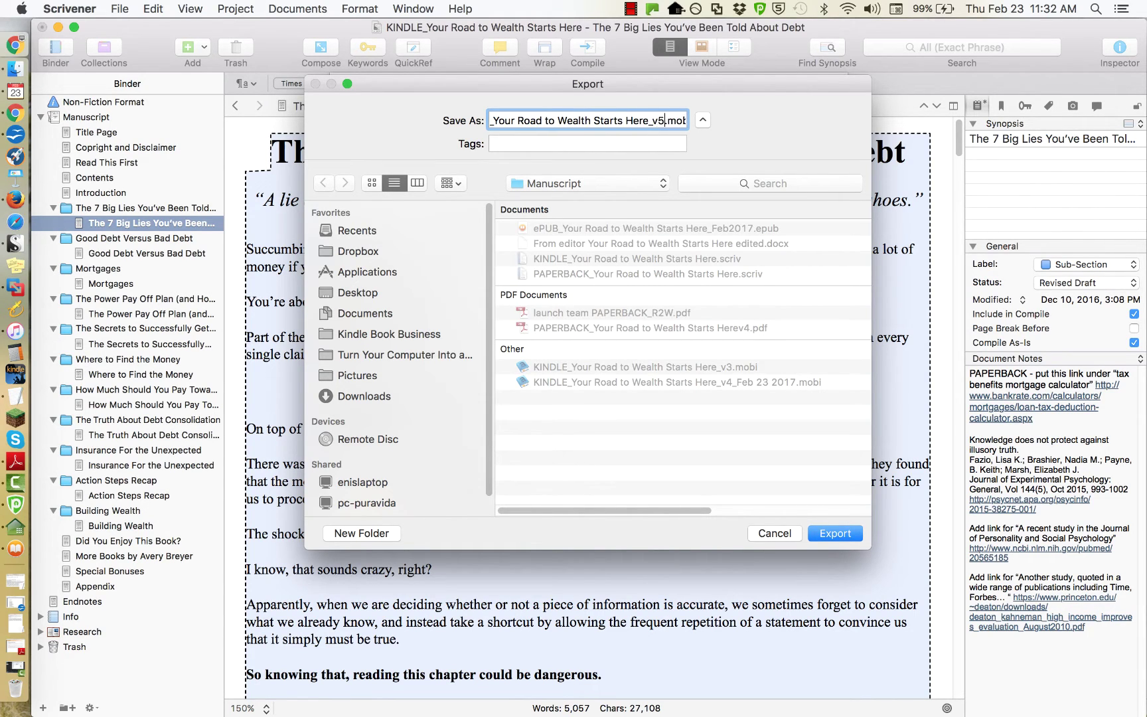
{"action": "left_click", "coordinate": [837, 533]}
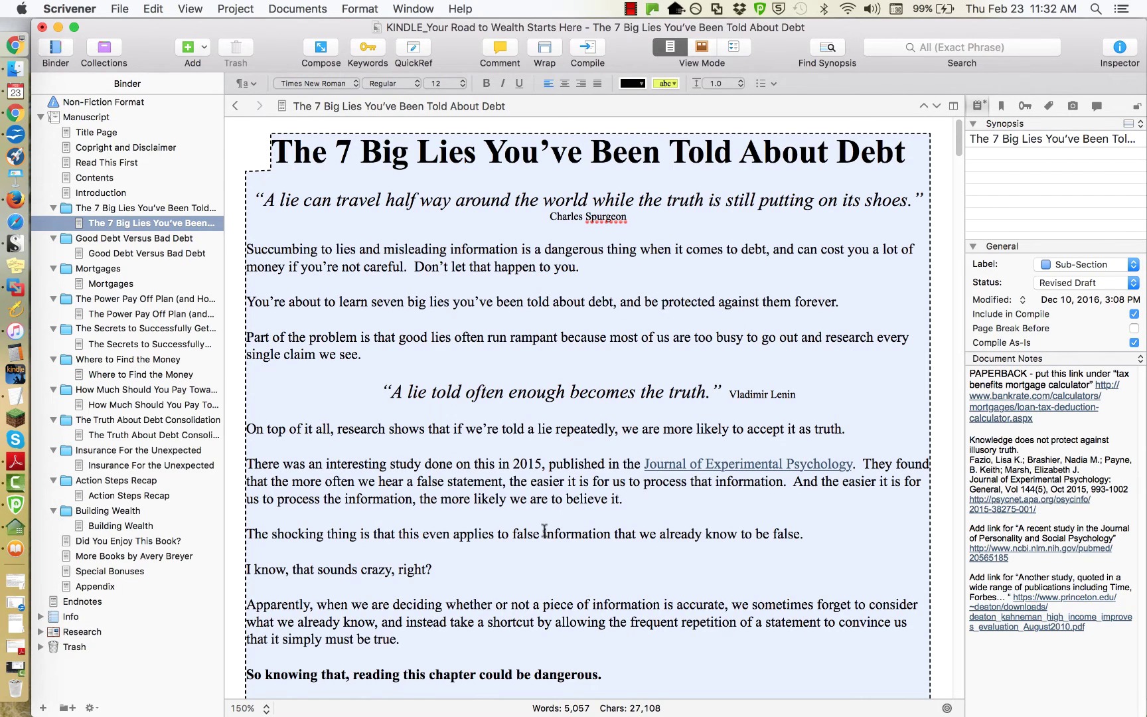
Switch to Finder and select the new _v5.mobi file in the Manuscript folder.
{"action": "key", "text": "super+Tab"}
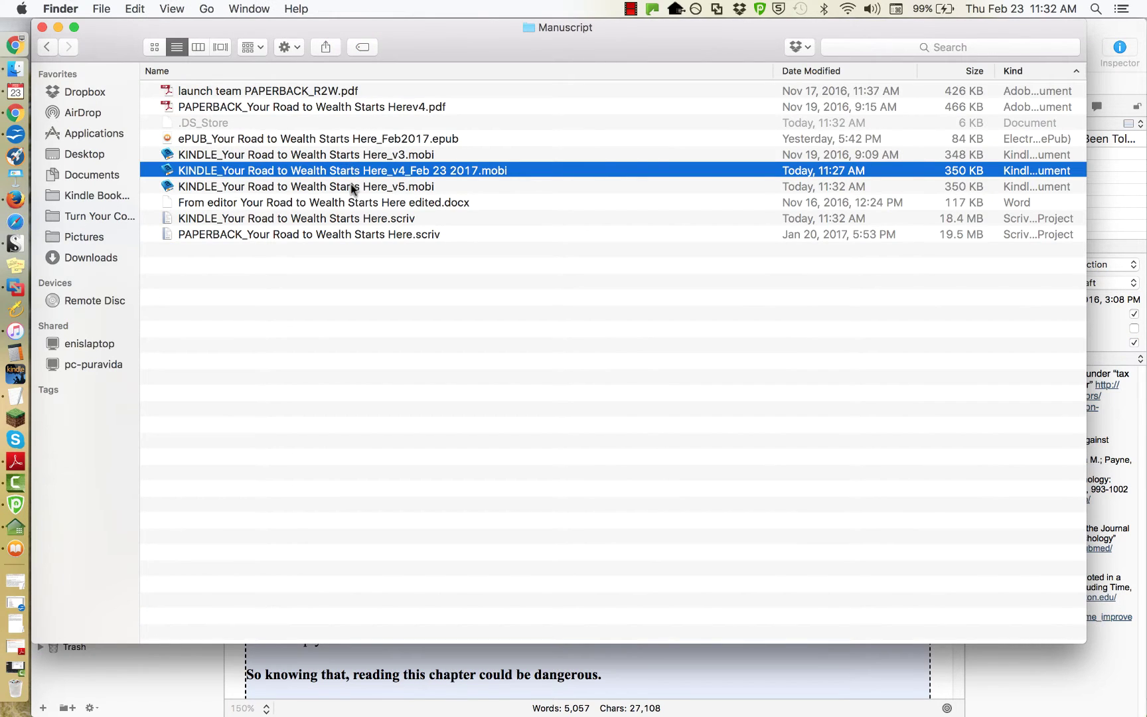
{"action": "left_click", "coordinate": [351, 186]}
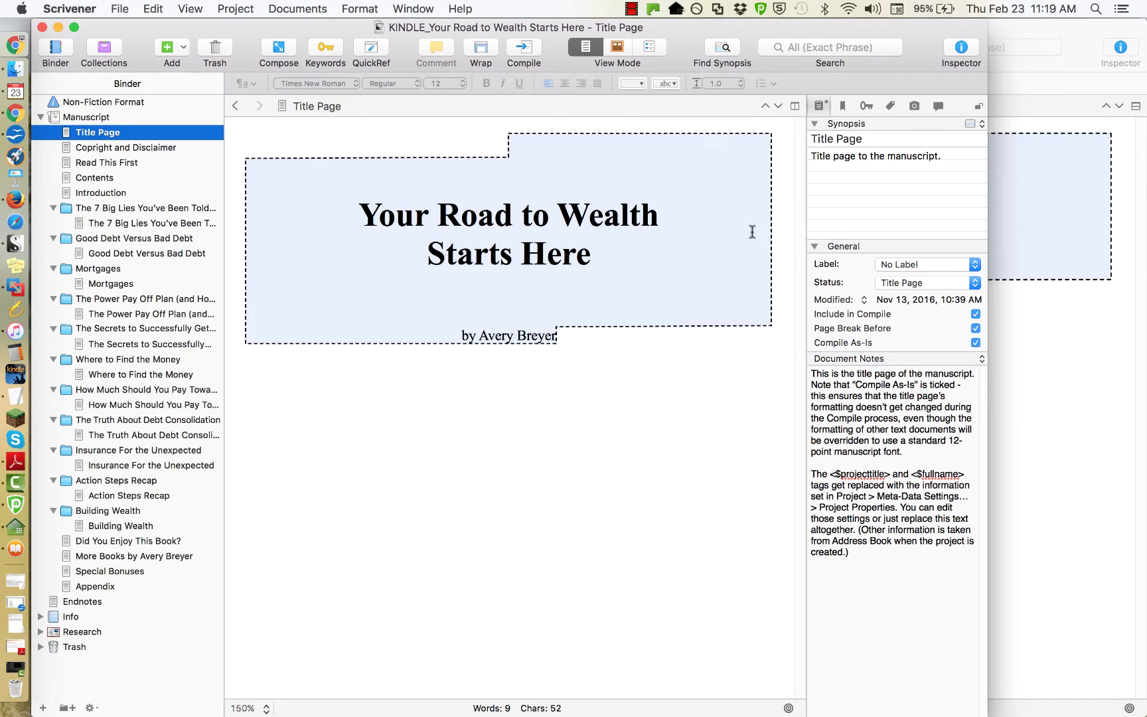
Widen the window, browse Title Page, Copyright, Read This First and Introduction, then open Contents.
{"action": "left_click_drag", "start_coordinate": [988, 442], "coordinate": [1146, 441]}
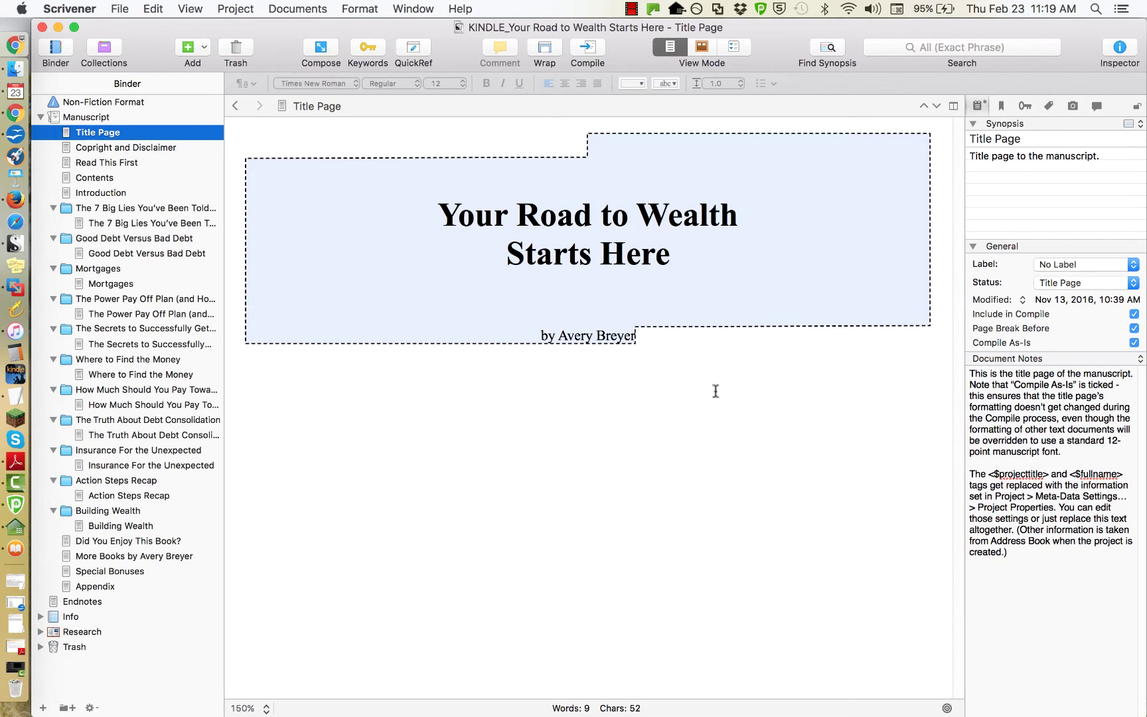
{"action": "left_click", "coordinate": [93, 148]}
{"action": "left_click", "coordinate": [79, 133]}
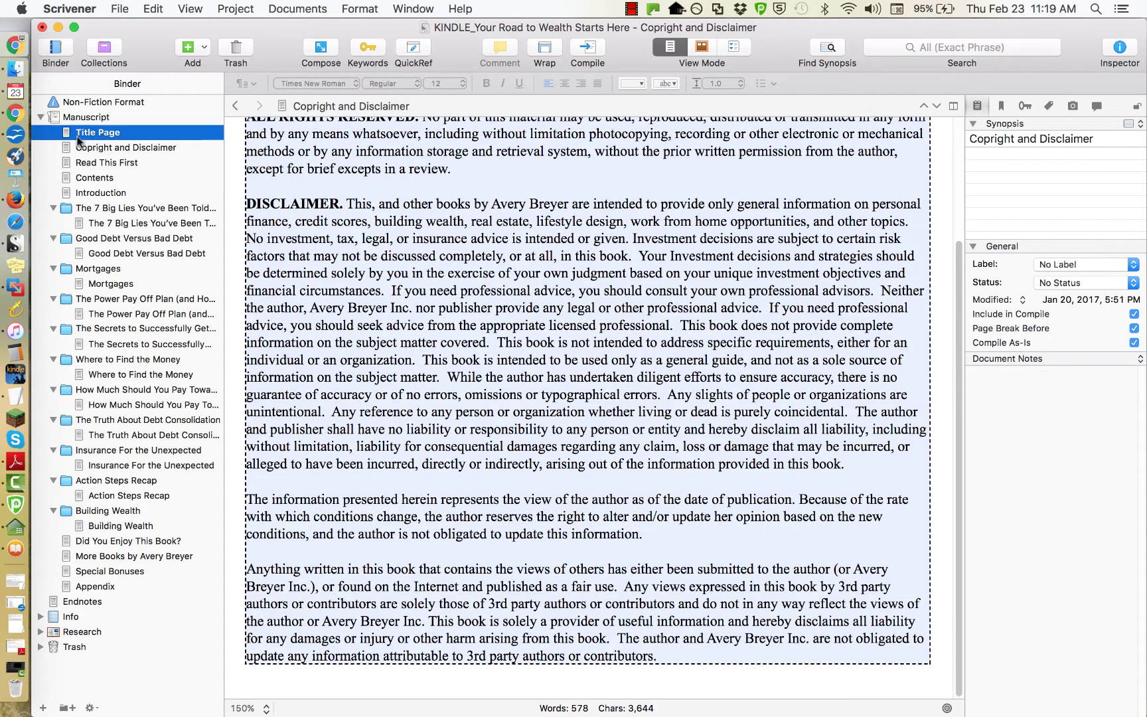
{"action": "left_click", "coordinate": [72, 209]}
{"action": "left_click", "coordinate": [98, 133]}
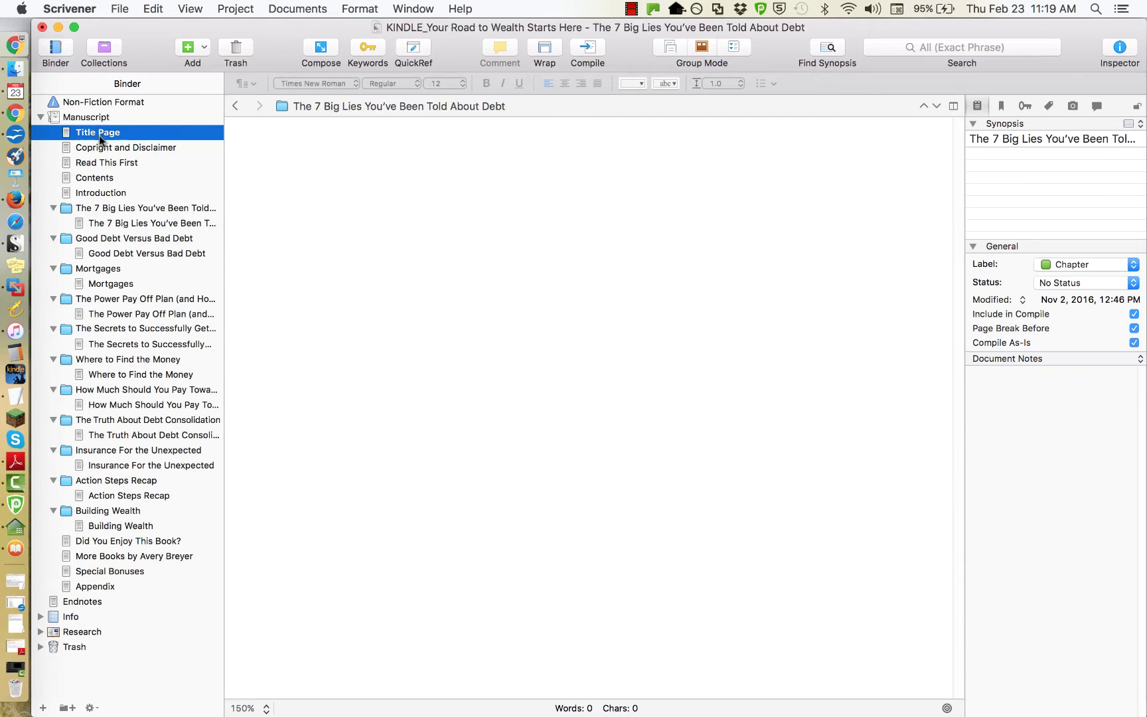
{"action": "left_click", "coordinate": [109, 135]}
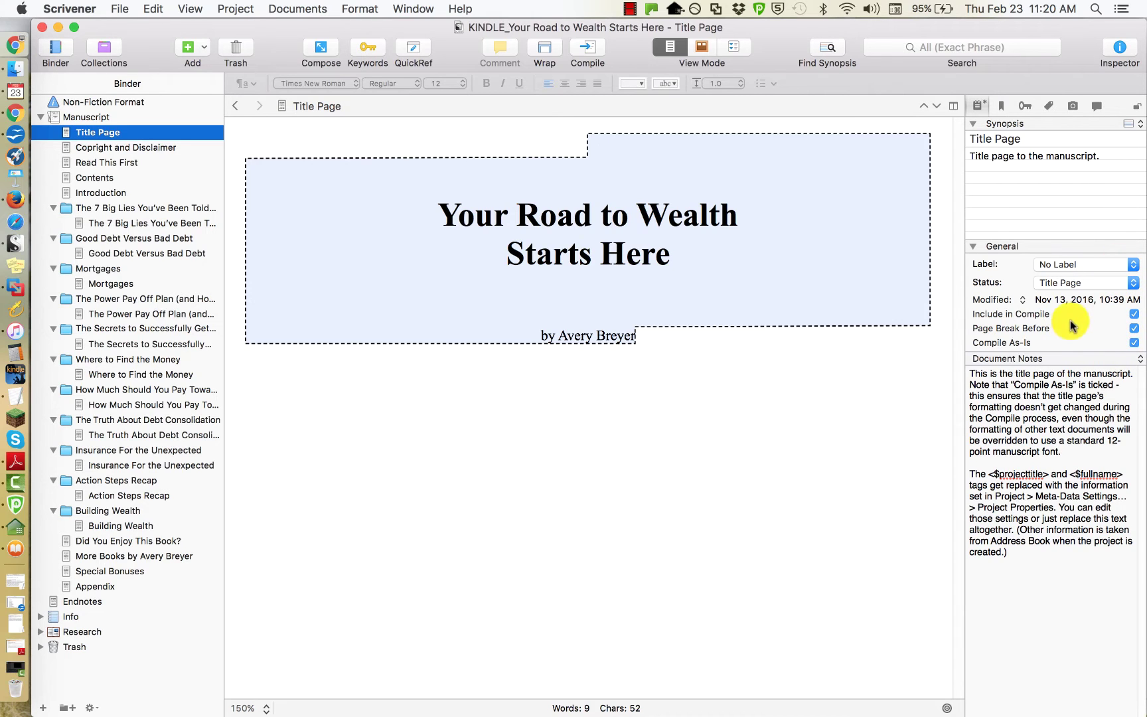
{"action": "left_click", "coordinate": [146, 148]}
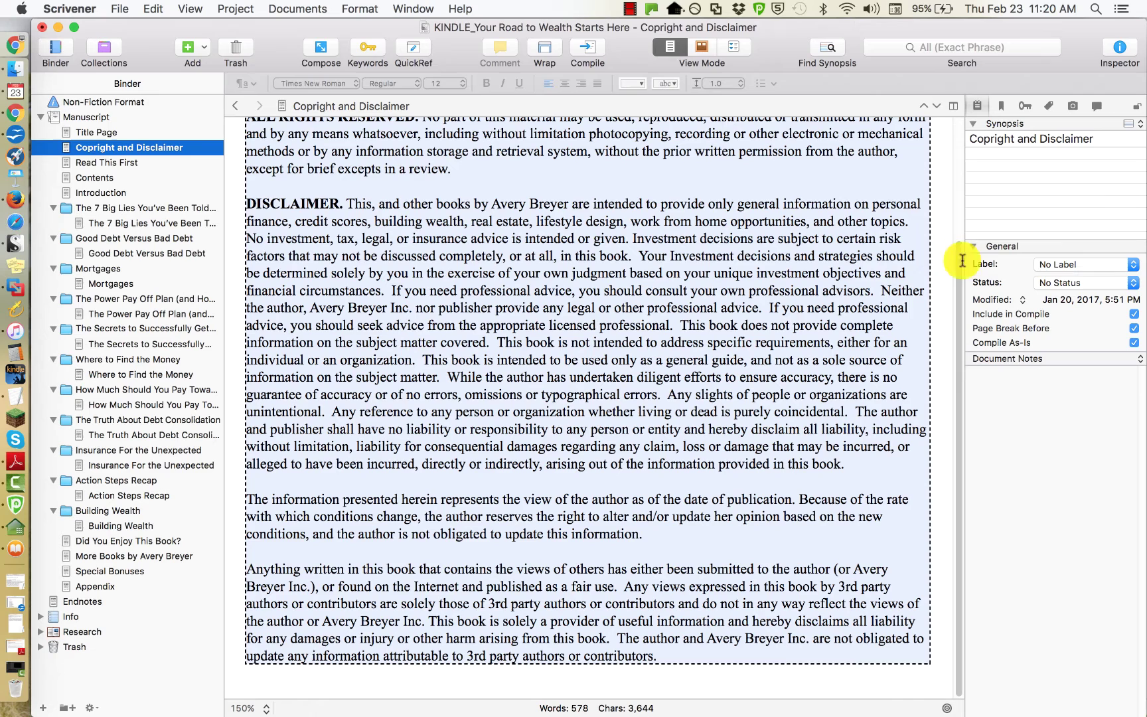
{"action": "left_click", "coordinate": [103, 166]}
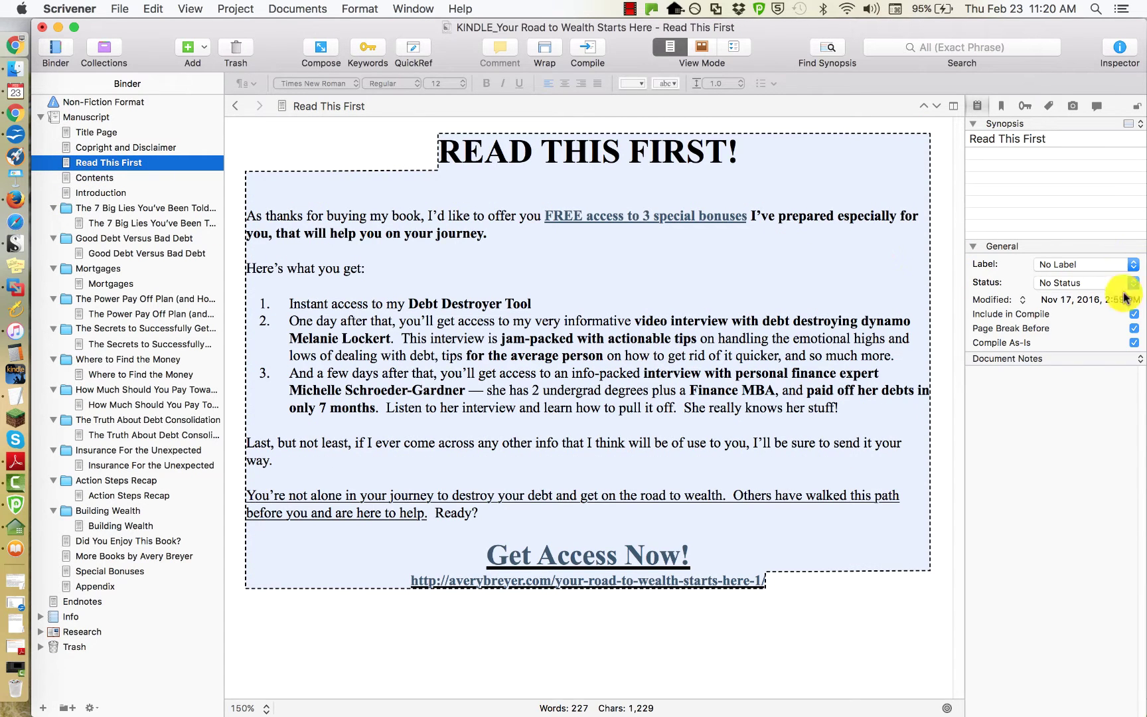
{"action": "left_click", "coordinate": [96, 193]}
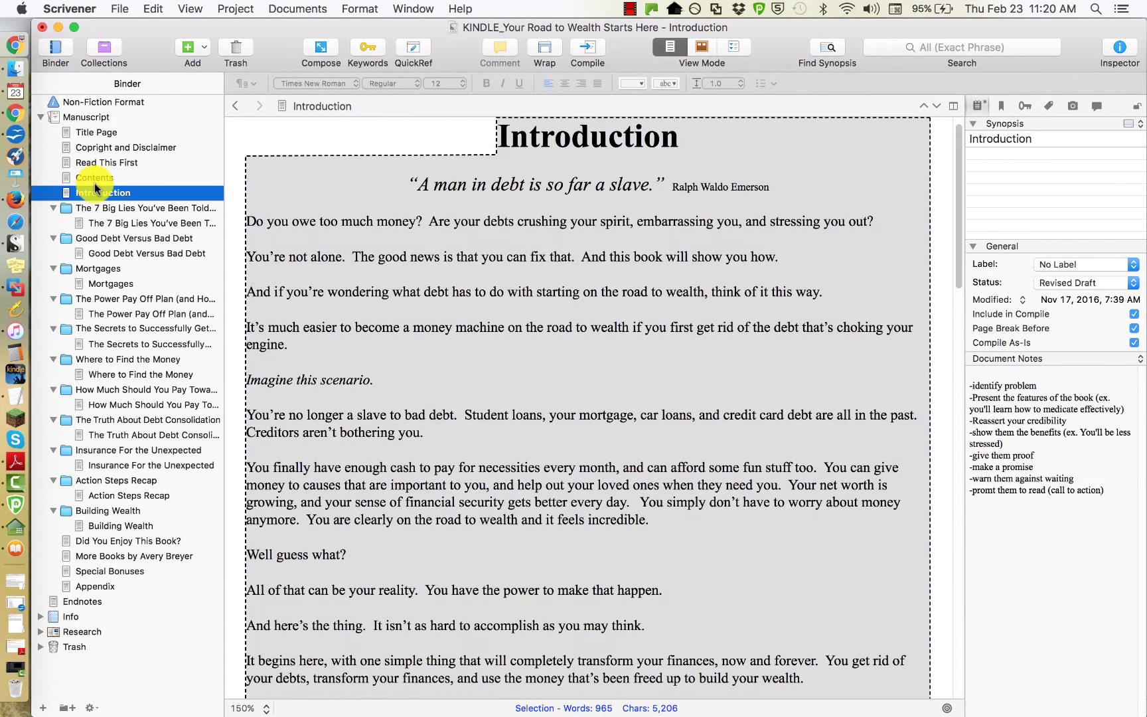
{"action": "left_click", "coordinate": [97, 181]}
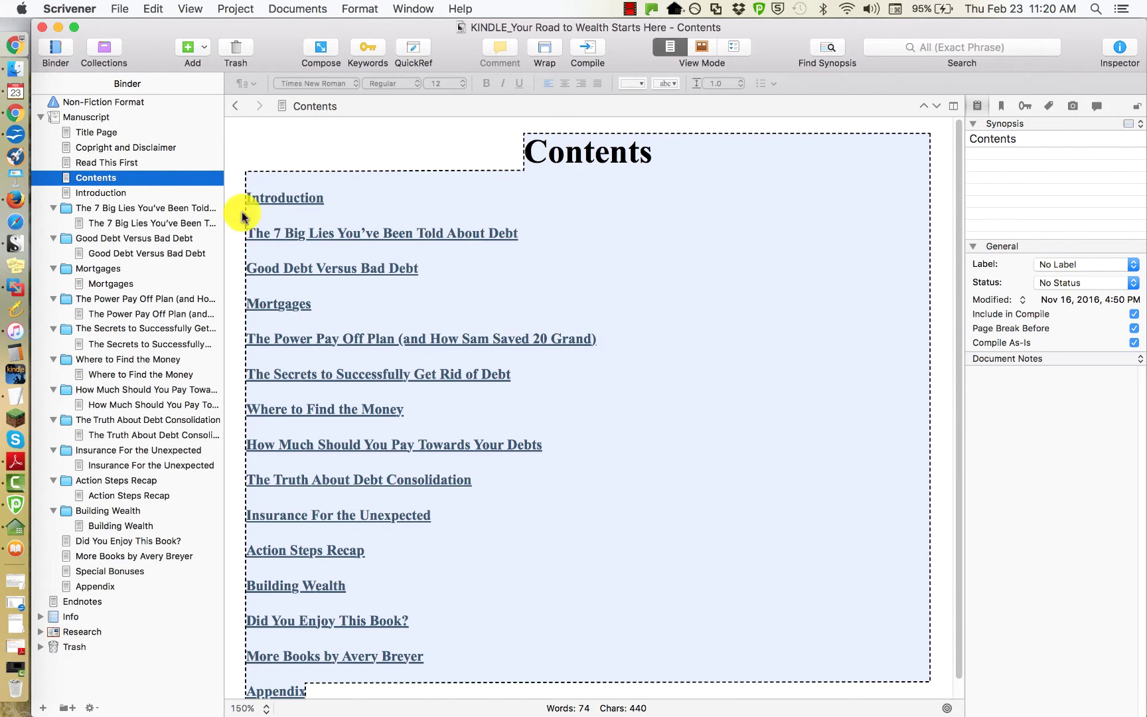
Open The 7 Big Lies chapter folder and view its full title without changing it.
{"action": "left_click", "coordinate": [133, 193]}
{"action": "left_click", "coordinate": [136, 210]}
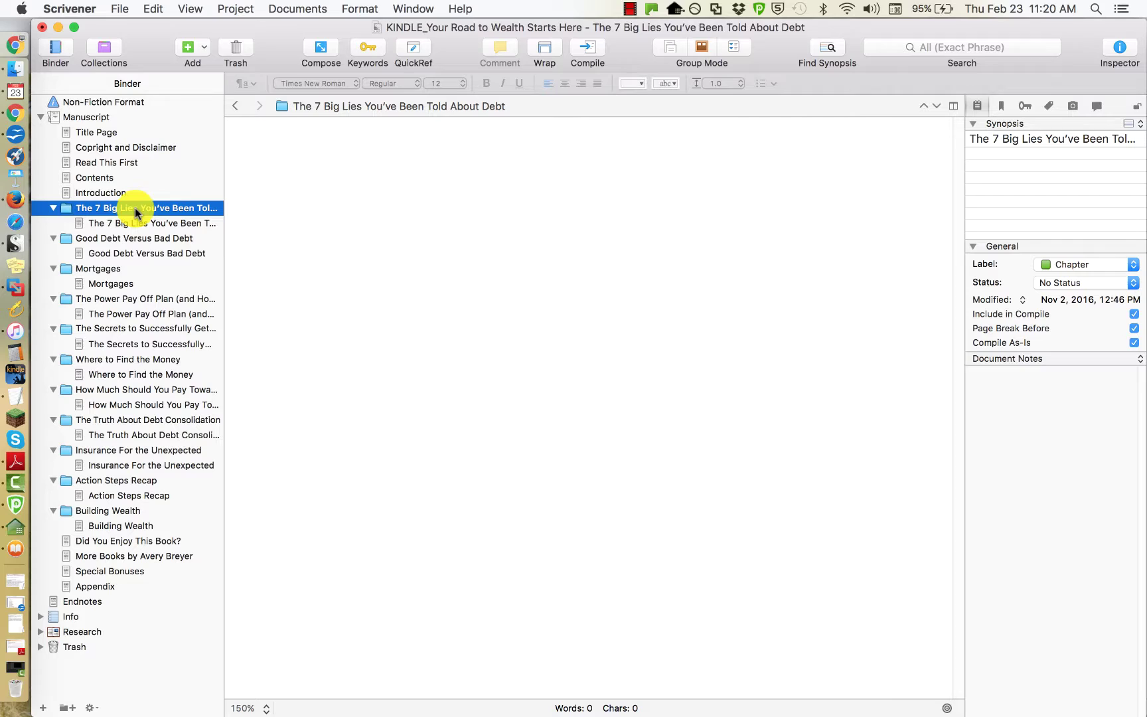
{"action": "left_click", "coordinate": [134, 208]}
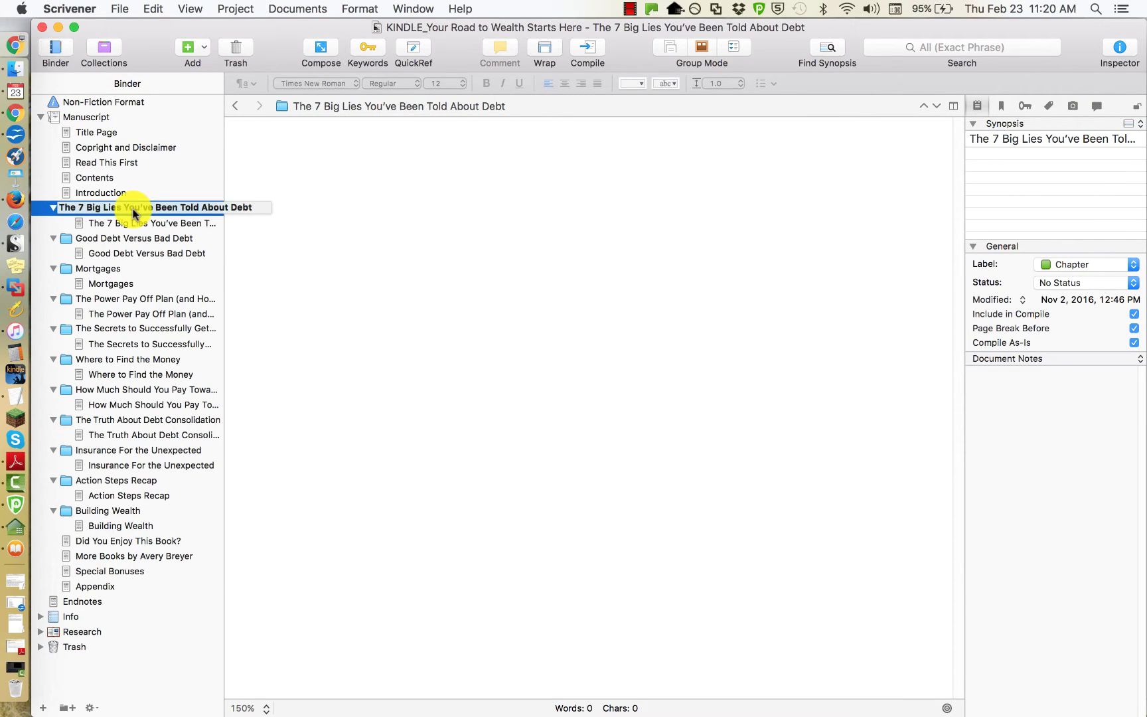
{"action": "key", "text": "Return"}
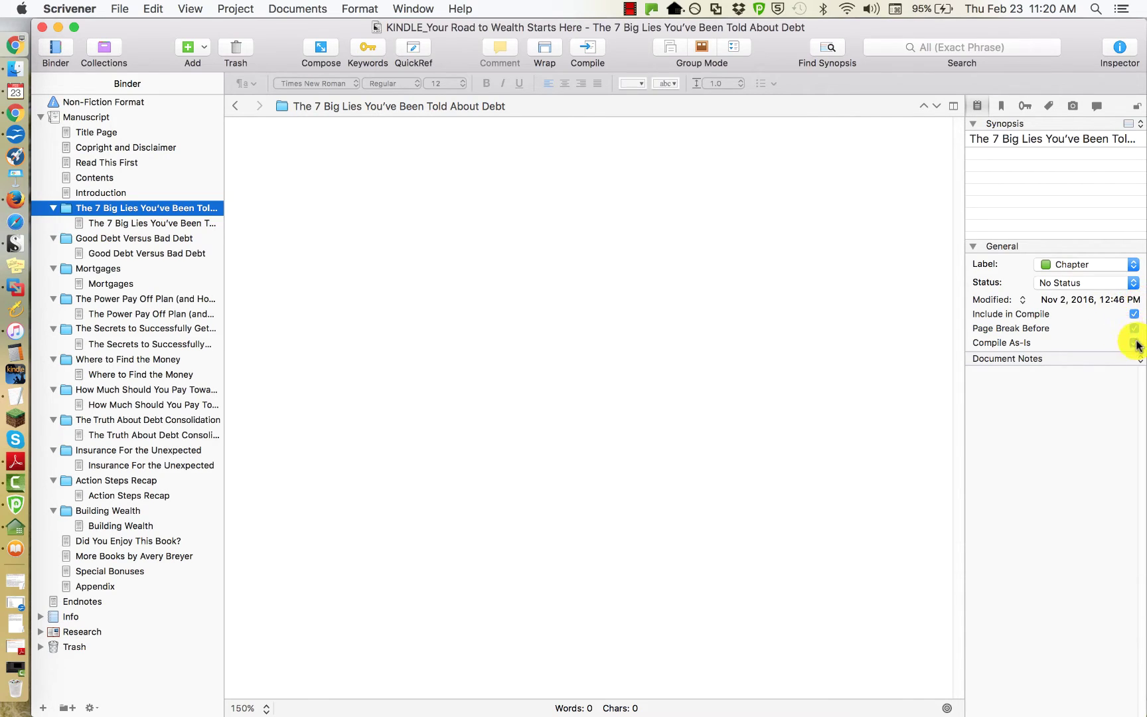
Check the chapter folders from Good Debt Versus Bad Debt through Building Wealth.
{"action": "left_click", "coordinate": [158, 237]}
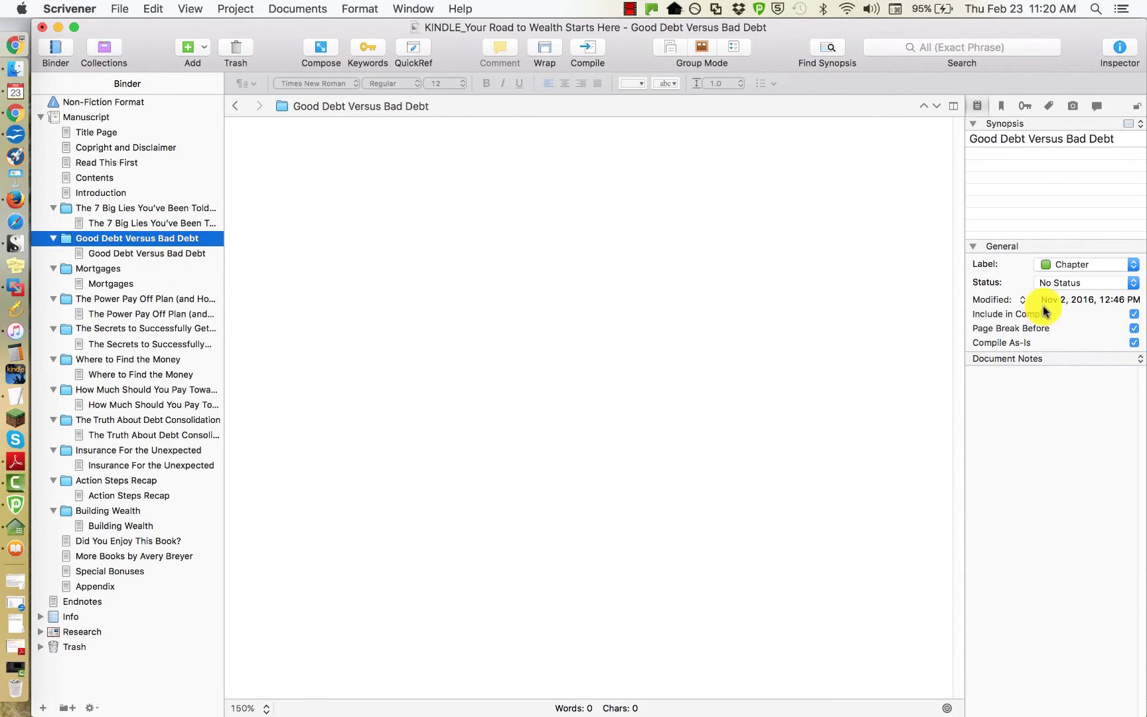
{"action": "left_click", "coordinate": [111, 268]}
{"action": "left_click", "coordinate": [106, 298]}
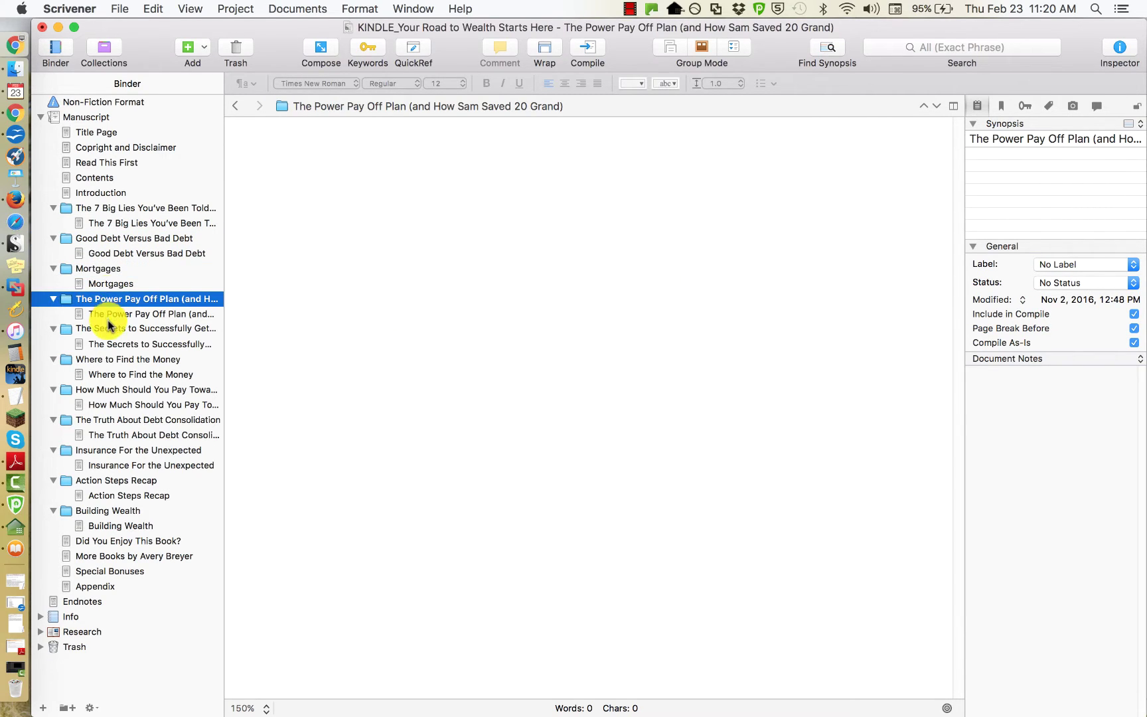
{"action": "left_click", "coordinate": [103, 328]}
{"action": "left_click", "coordinate": [109, 359]}
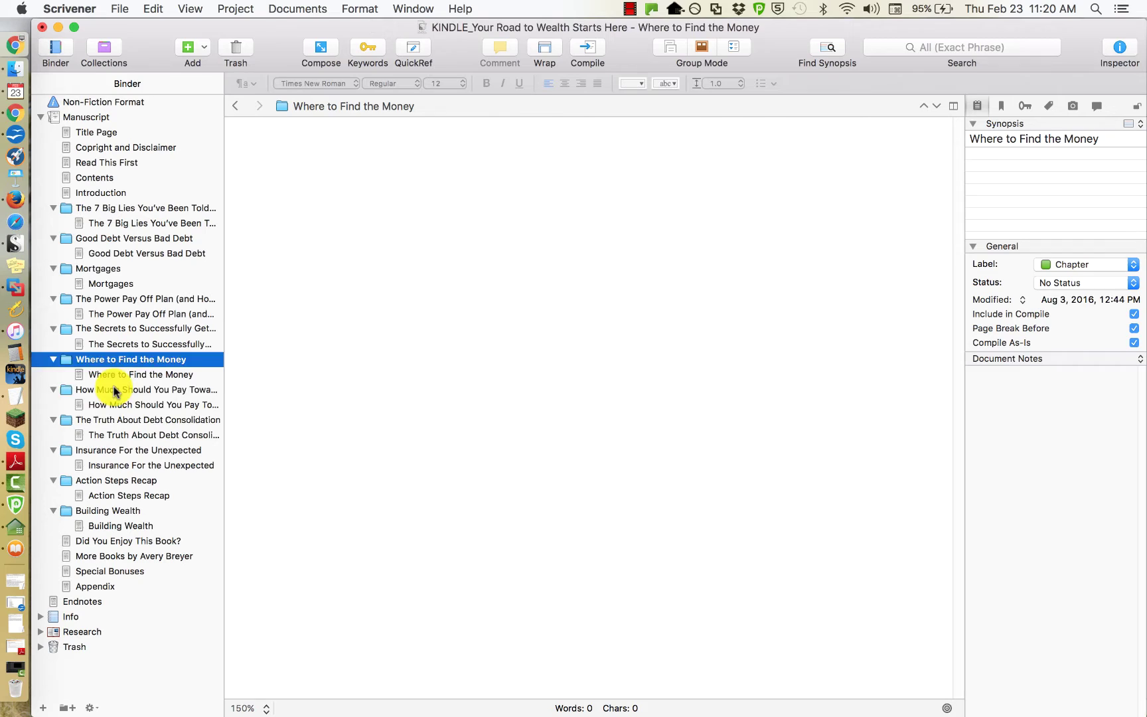
{"action": "left_click", "coordinate": [113, 390]}
{"action": "left_click", "coordinate": [113, 420]}
{"action": "left_click", "coordinate": [111, 448]}
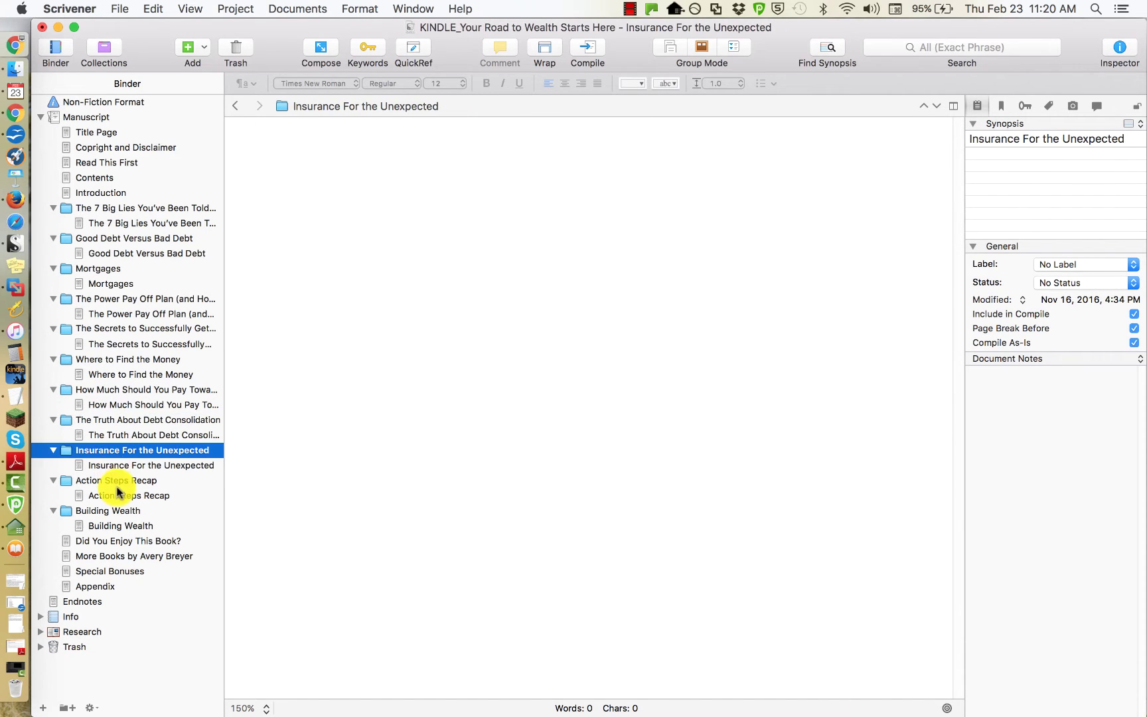
{"action": "left_click", "coordinate": [116, 480]}
{"action": "left_click", "coordinate": [120, 511]}
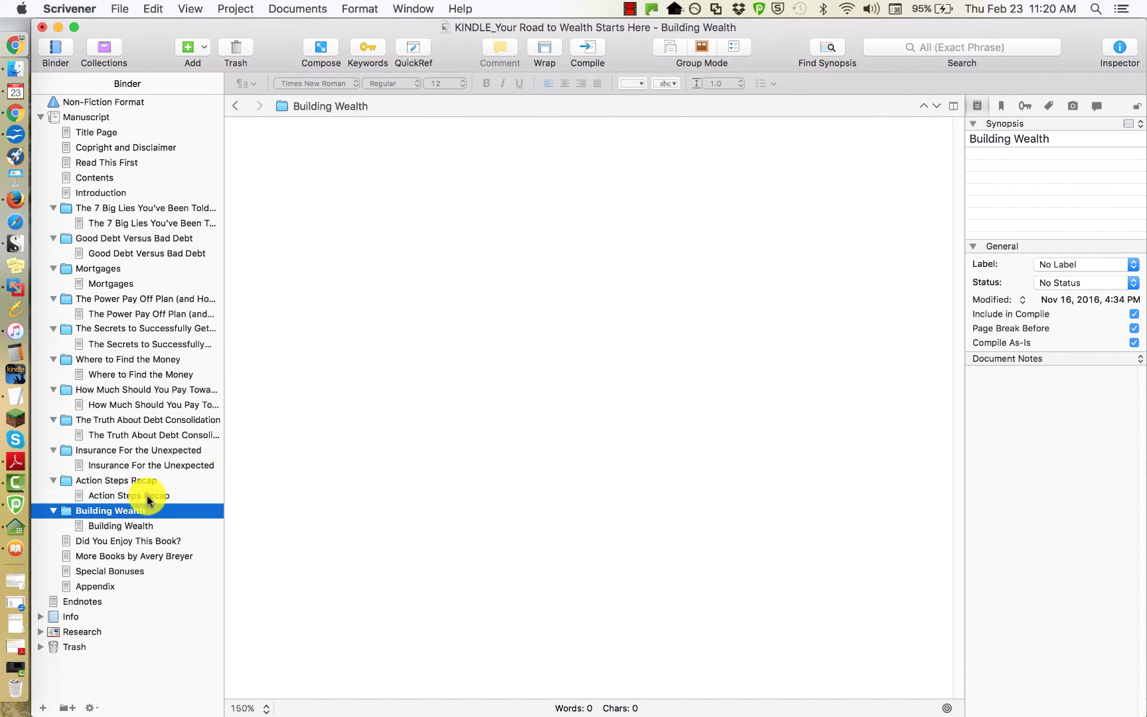
Open The 7 Big Lies chapter text, scroll to its top, and review it.
{"action": "left_click", "coordinate": [136, 223]}
{"action": "scroll", "coordinate": [597, 345], "scroll_direction": "up", "scroll_amount": 10}
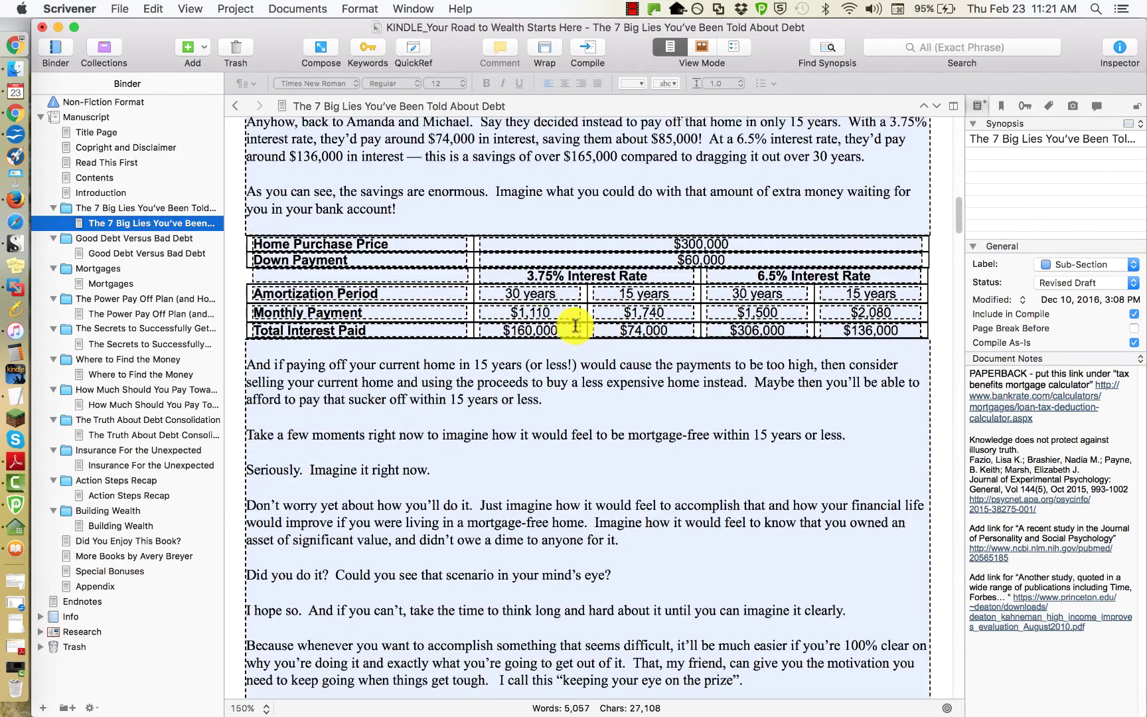
{"action": "scroll", "coordinate": [610, 359], "scroll_direction": "up", "scroll_amount": 10}
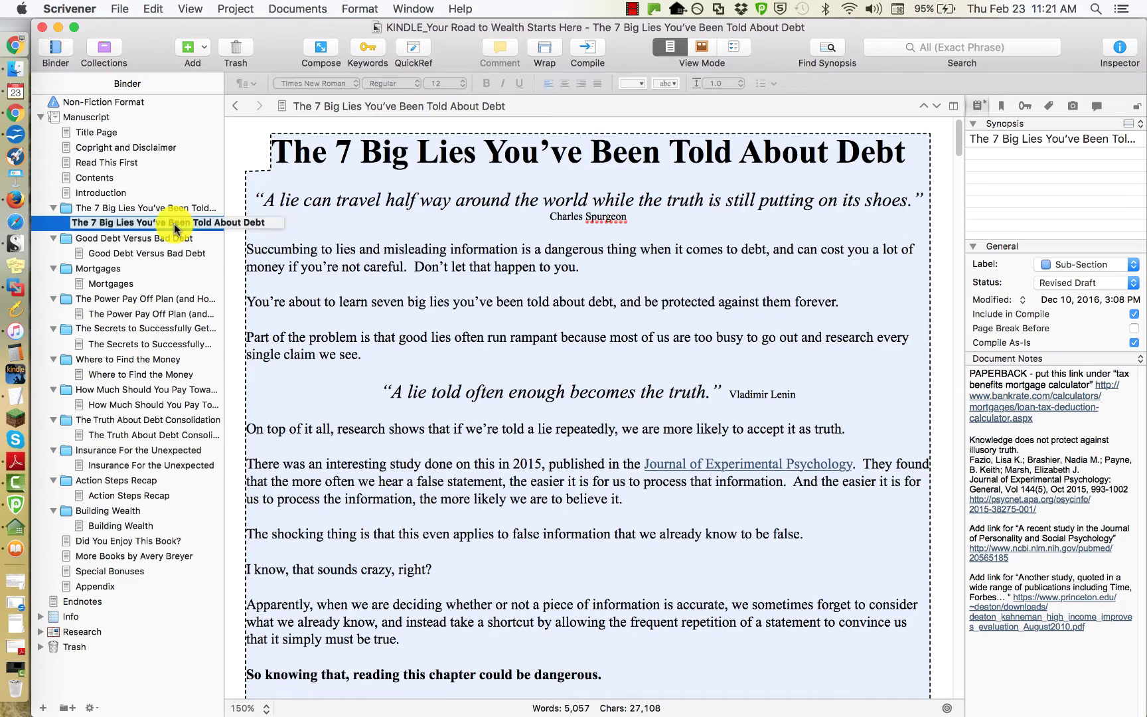
{"action": "left_click", "coordinate": [533, 106]}
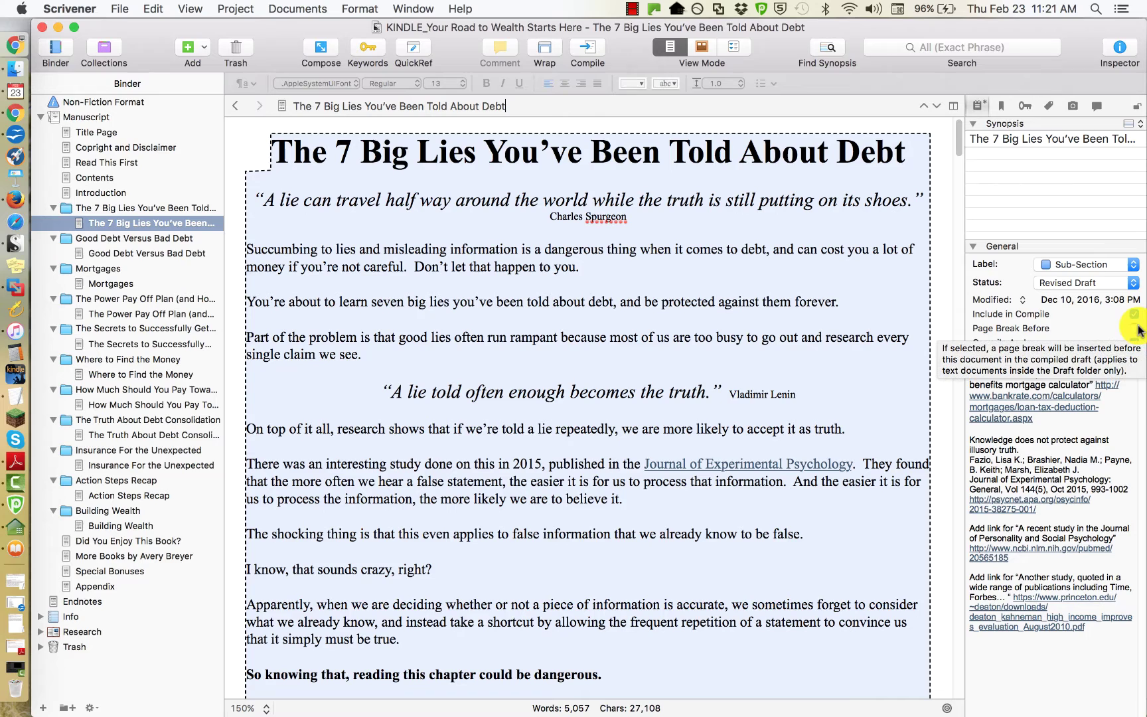
{"action": "left_click", "coordinate": [176, 224]}
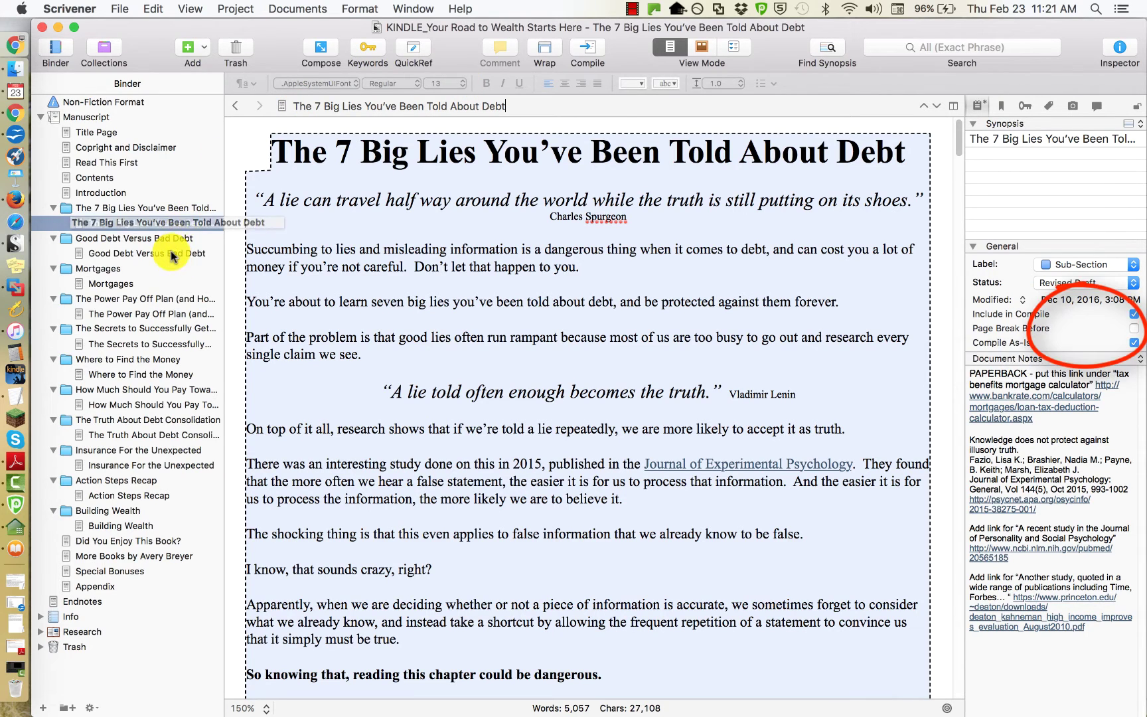
Check compile settings of chapter texts from Good Debt Versus Bad Debt to Action Steps Recap.
{"action": "left_click", "coordinate": [172, 255]}
{"action": "left_click", "coordinate": [128, 284]}
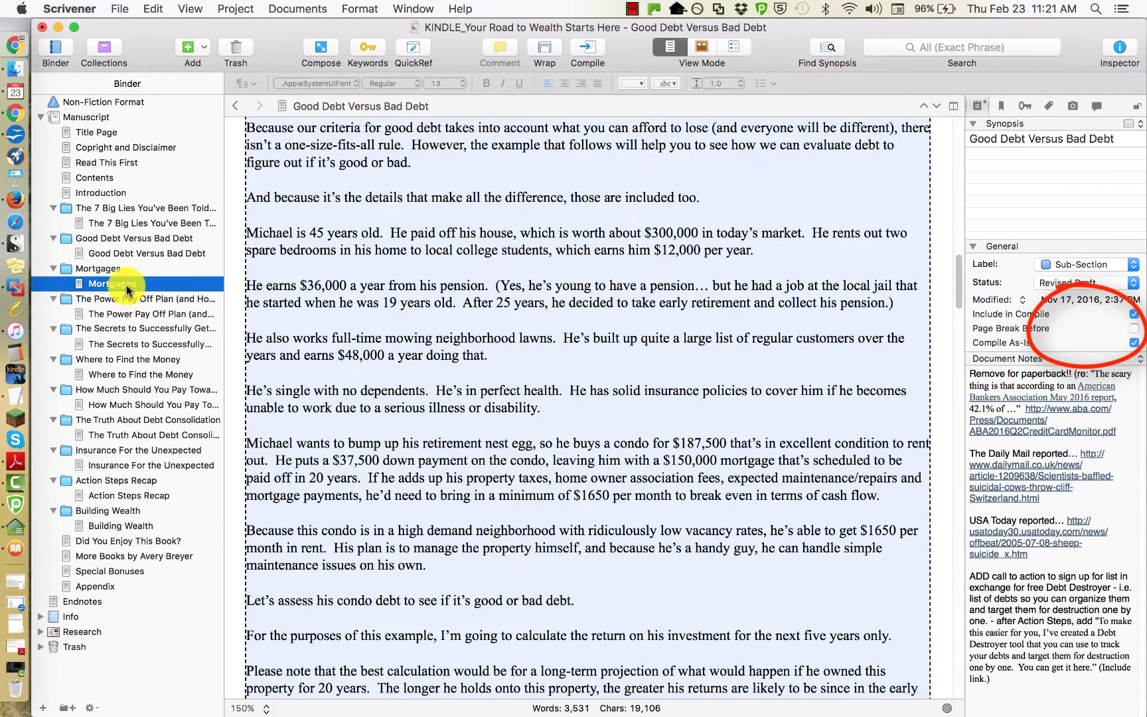
{"action": "left_click", "coordinate": [126, 313]}
{"action": "left_click", "coordinate": [130, 343]}
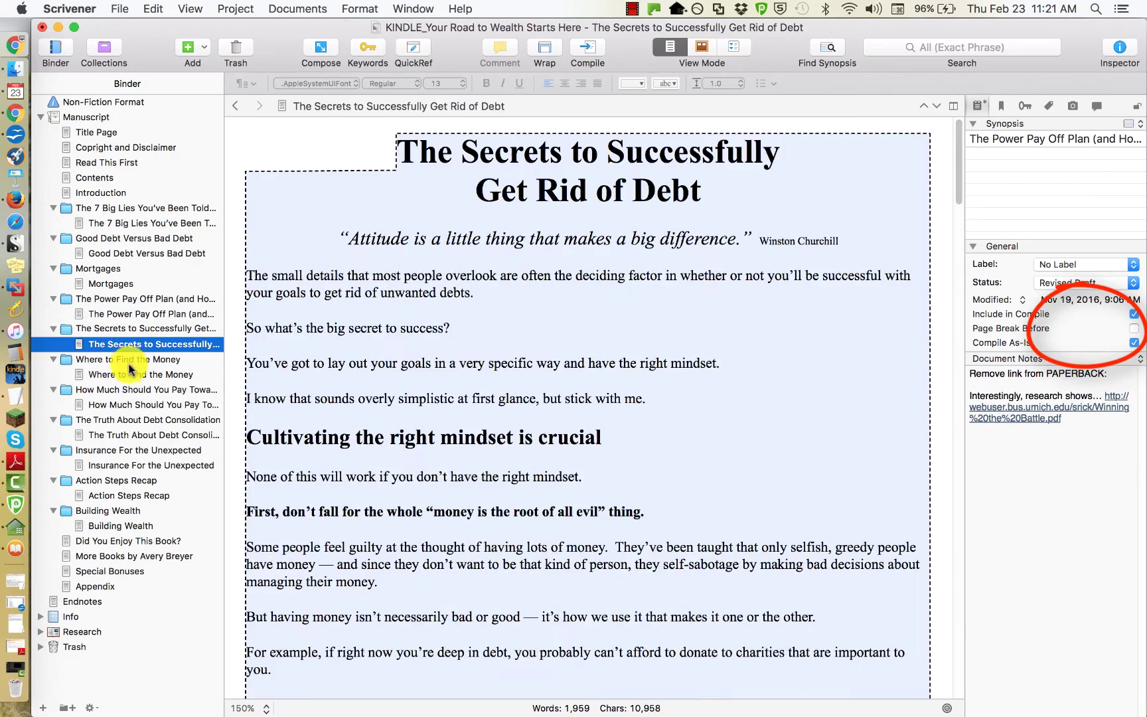
{"action": "left_click", "coordinate": [133, 374]}
{"action": "left_click", "coordinate": [133, 404]}
{"action": "left_click", "coordinate": [136, 434]}
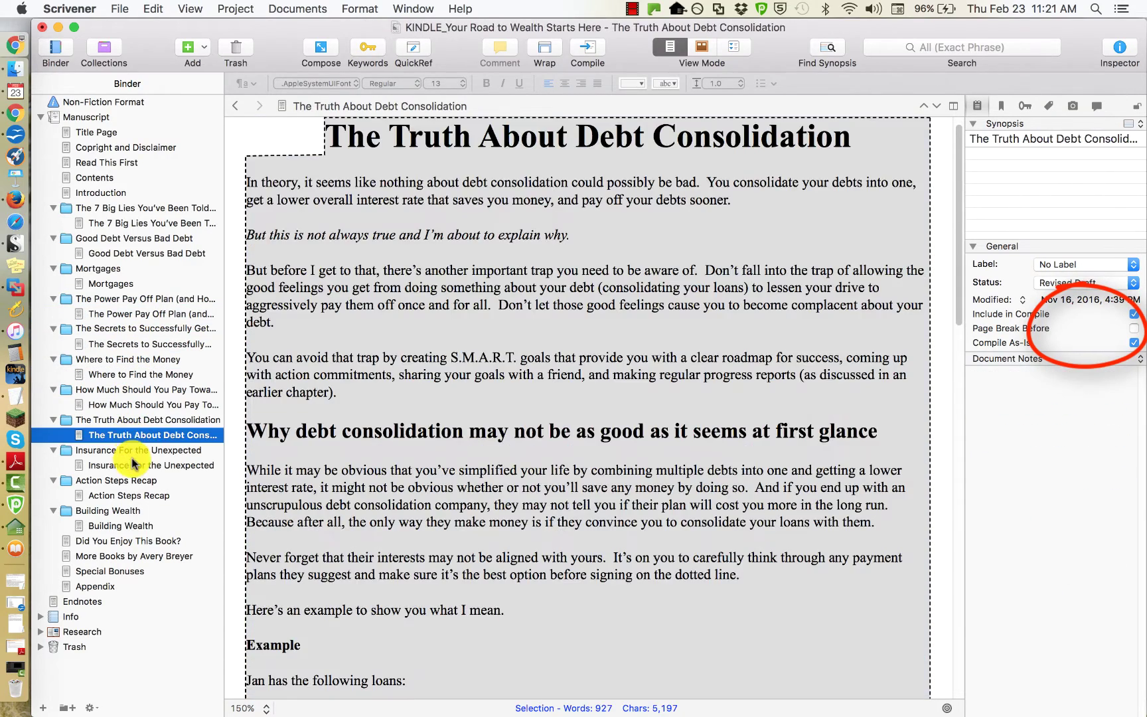
{"action": "left_click", "coordinate": [136, 465]}
{"action": "left_click", "coordinate": [140, 496]}
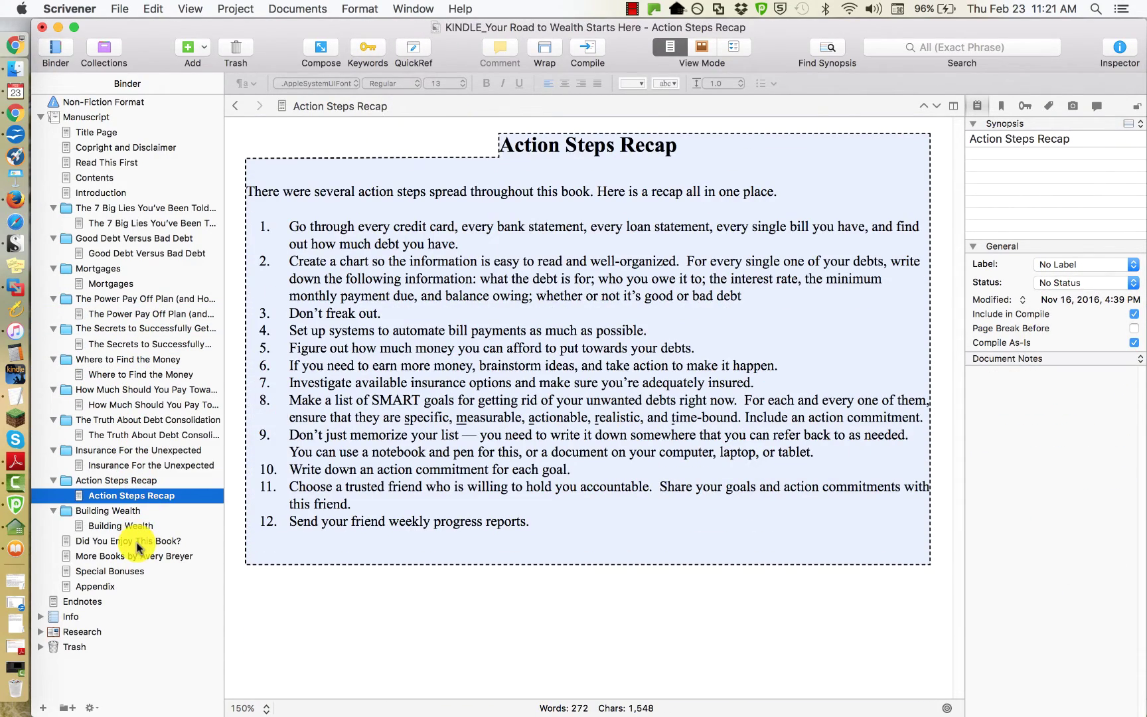
Review the back-matter pages, confirm Appendix is included in compile, and open Endnotes.
{"action": "left_click", "coordinate": [138, 541]}
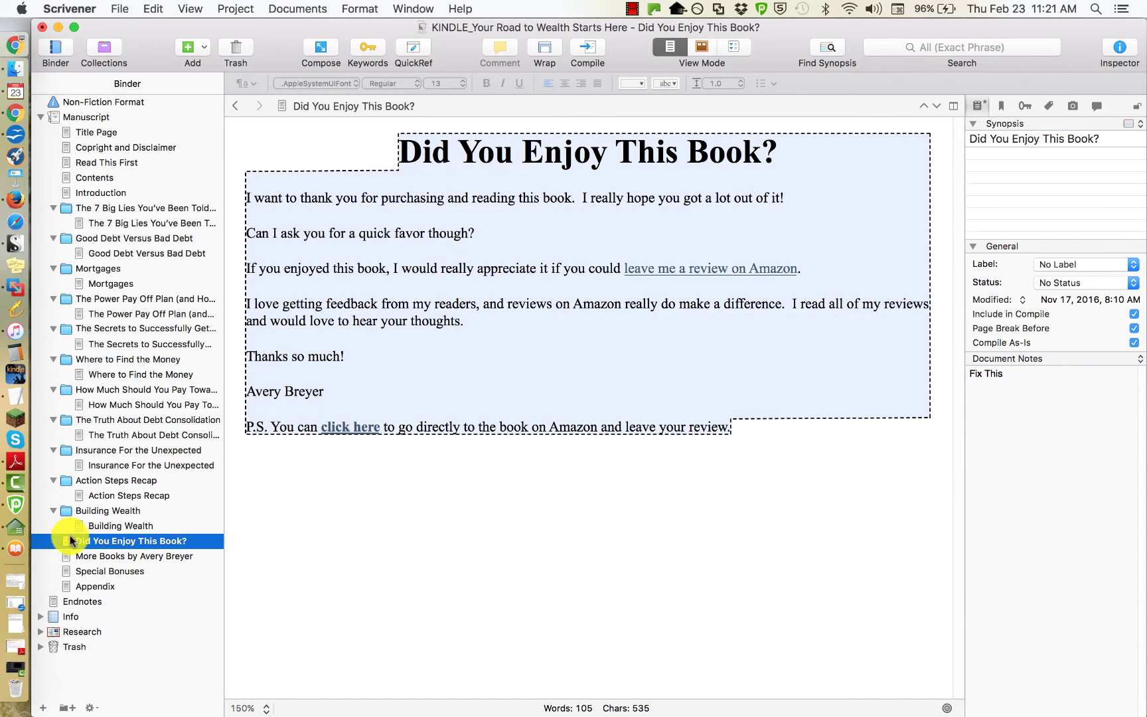
{"action": "left_click", "coordinate": [149, 556]}
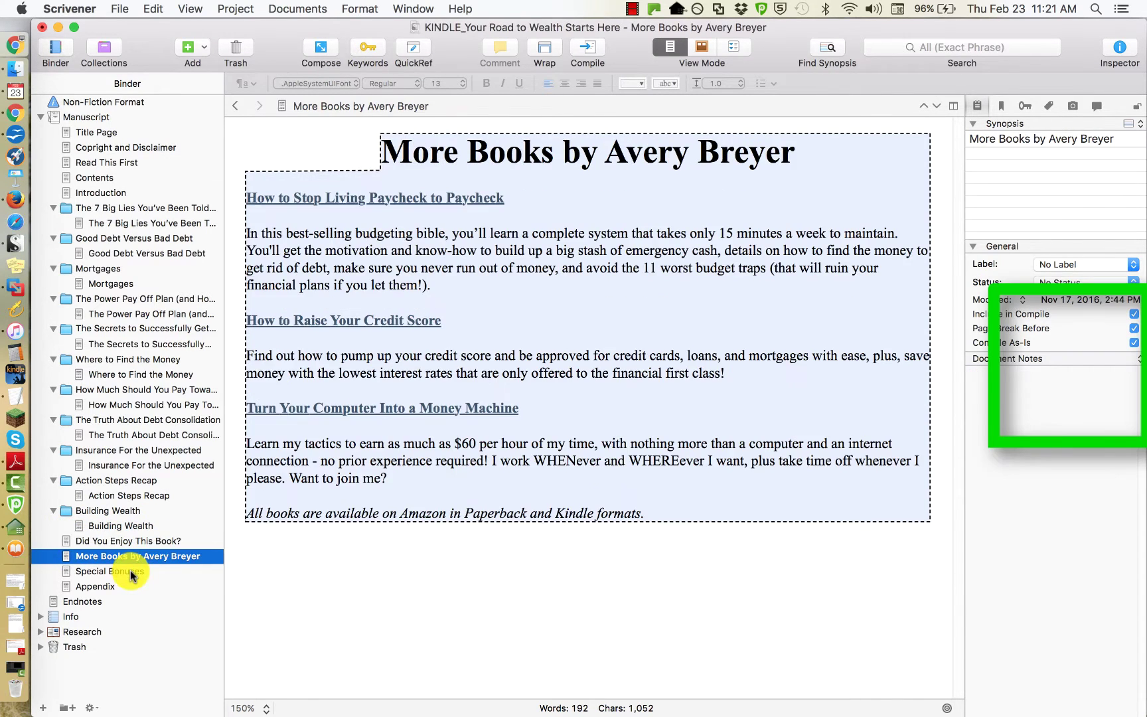
{"action": "left_click", "coordinate": [126, 571]}
{"action": "left_click", "coordinate": [111, 585]}
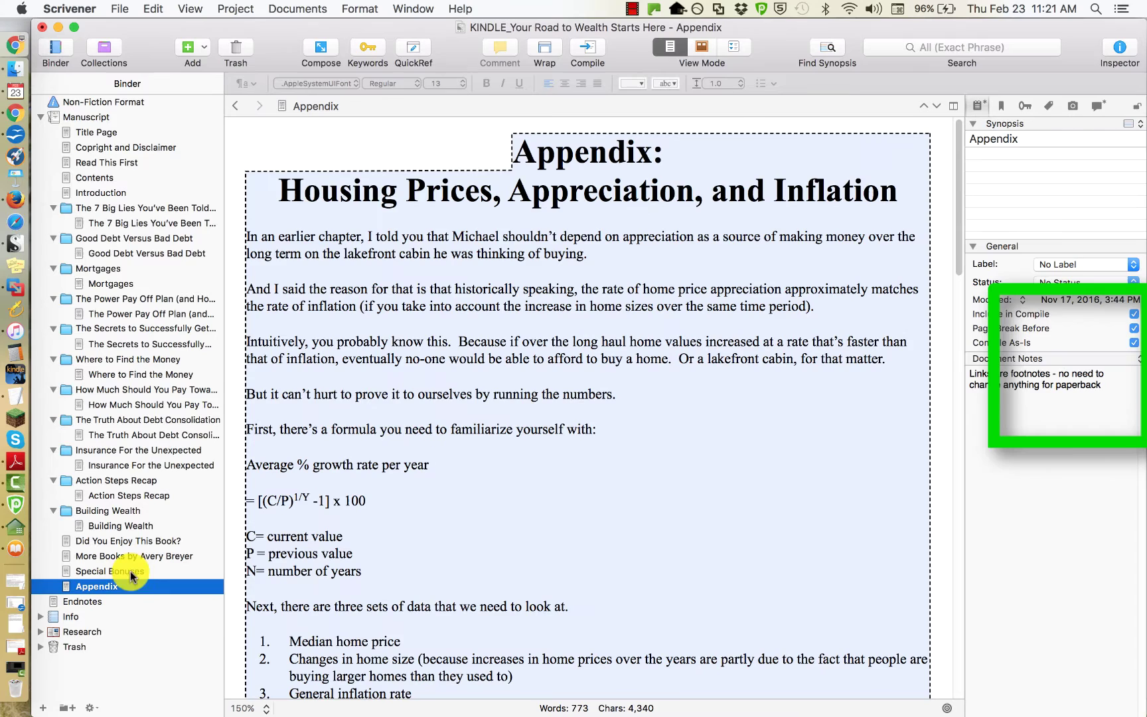
{"action": "left_click", "coordinate": [1121, 316]}
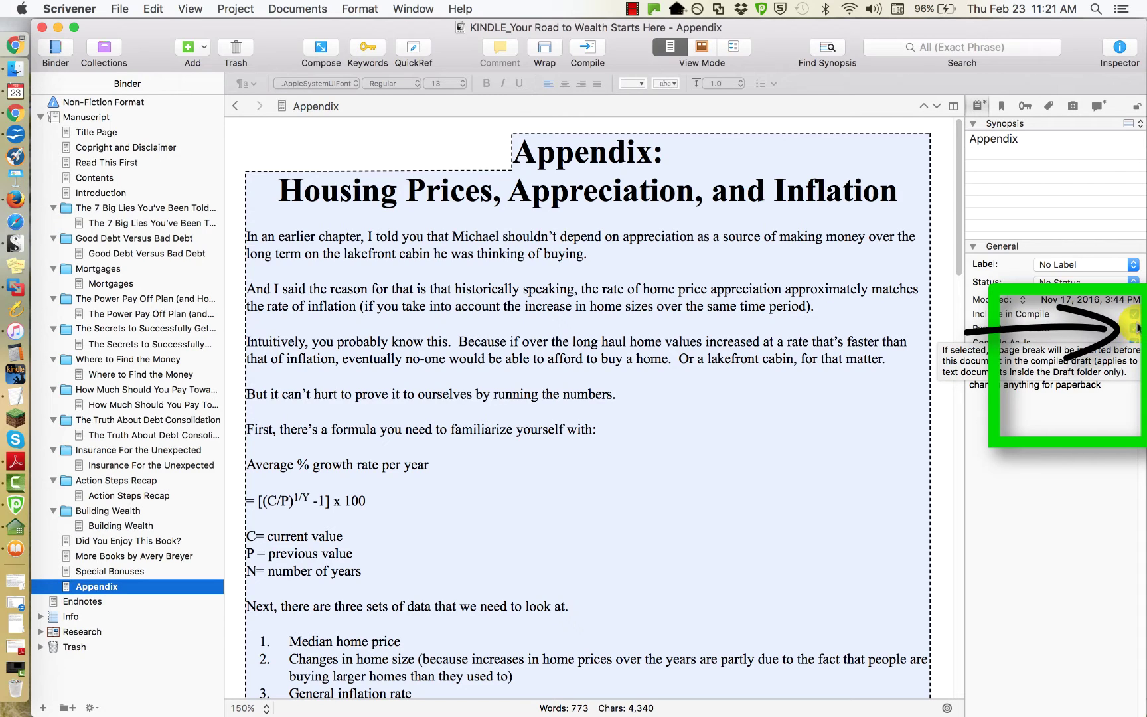
{"action": "left_click", "coordinate": [114, 601]}
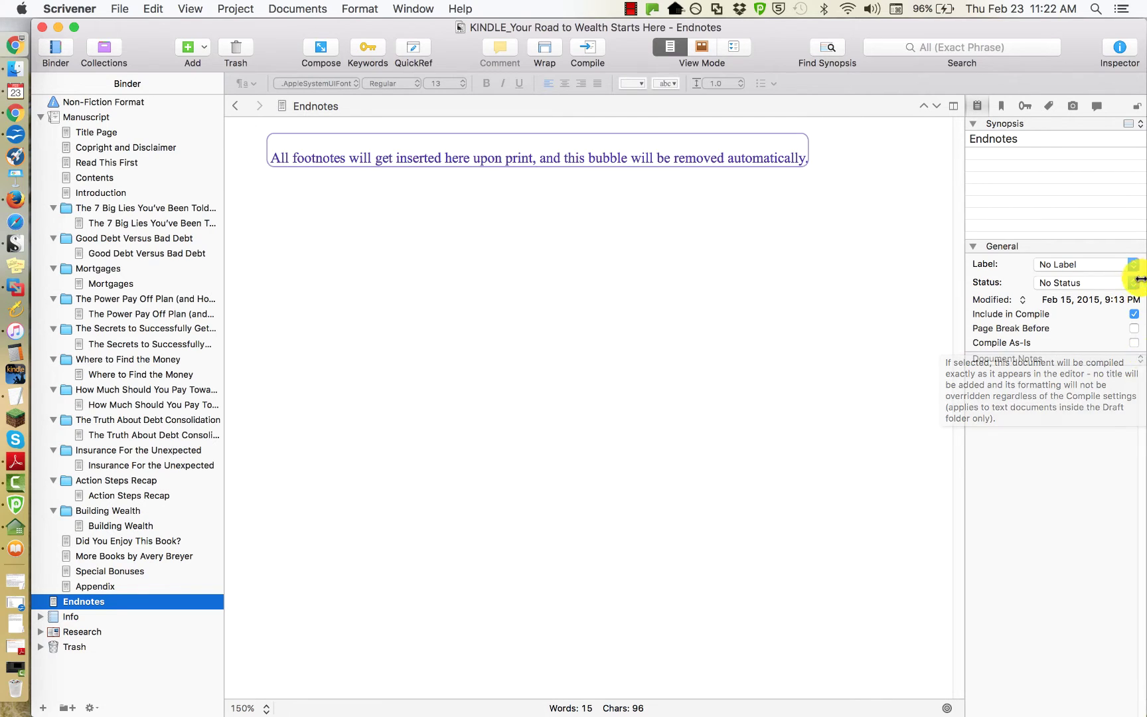
Inspect the Title Page's font and Copyright page, then return to The 7 Big Lies text top.
{"action": "left_click", "coordinate": [126, 223]}
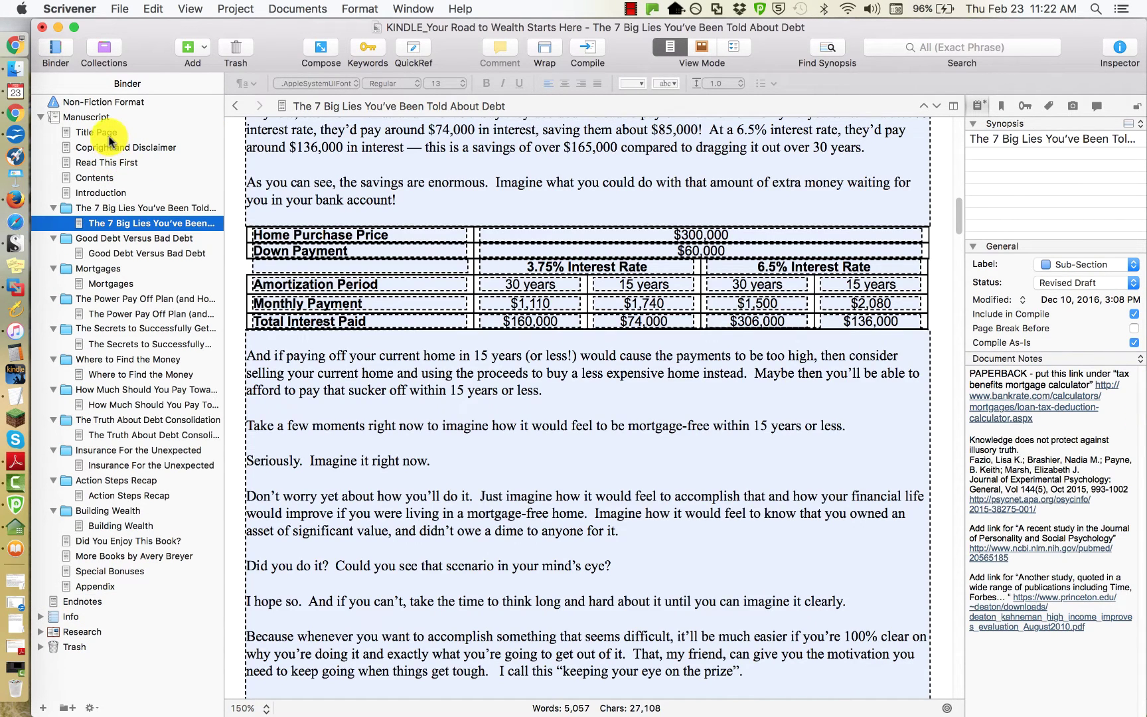
{"action": "left_click", "coordinate": [106, 132]}
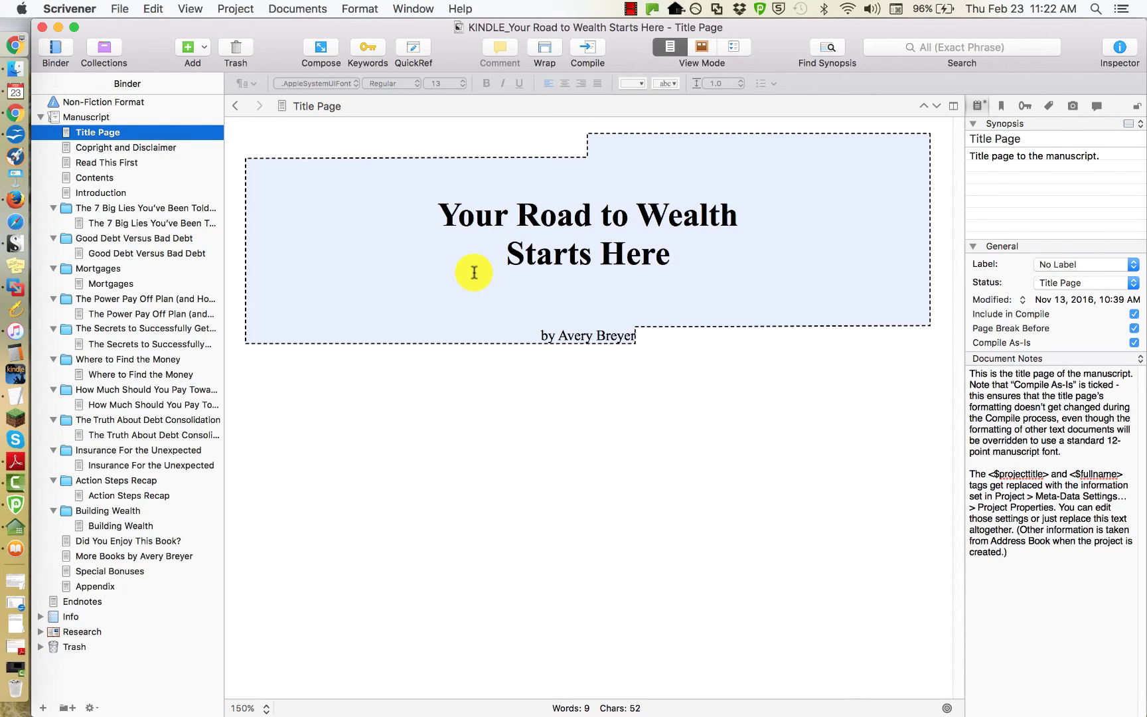
{"action": "left_click", "coordinate": [459, 217]}
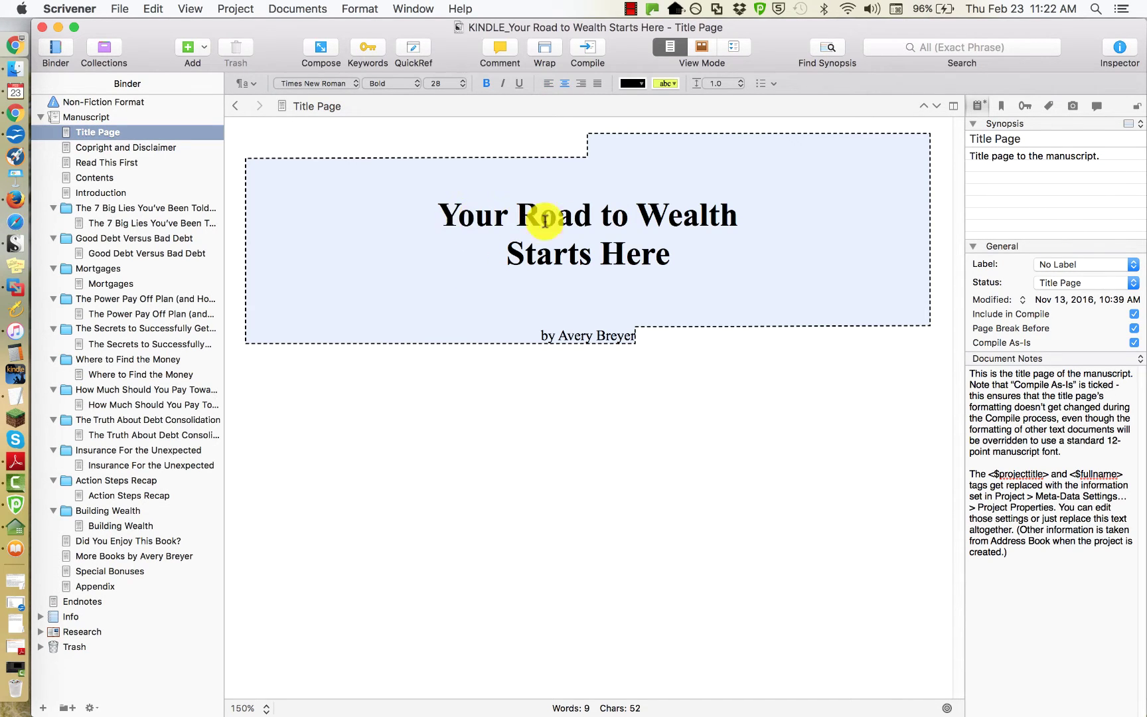
{"action": "left_click", "coordinate": [161, 149]}
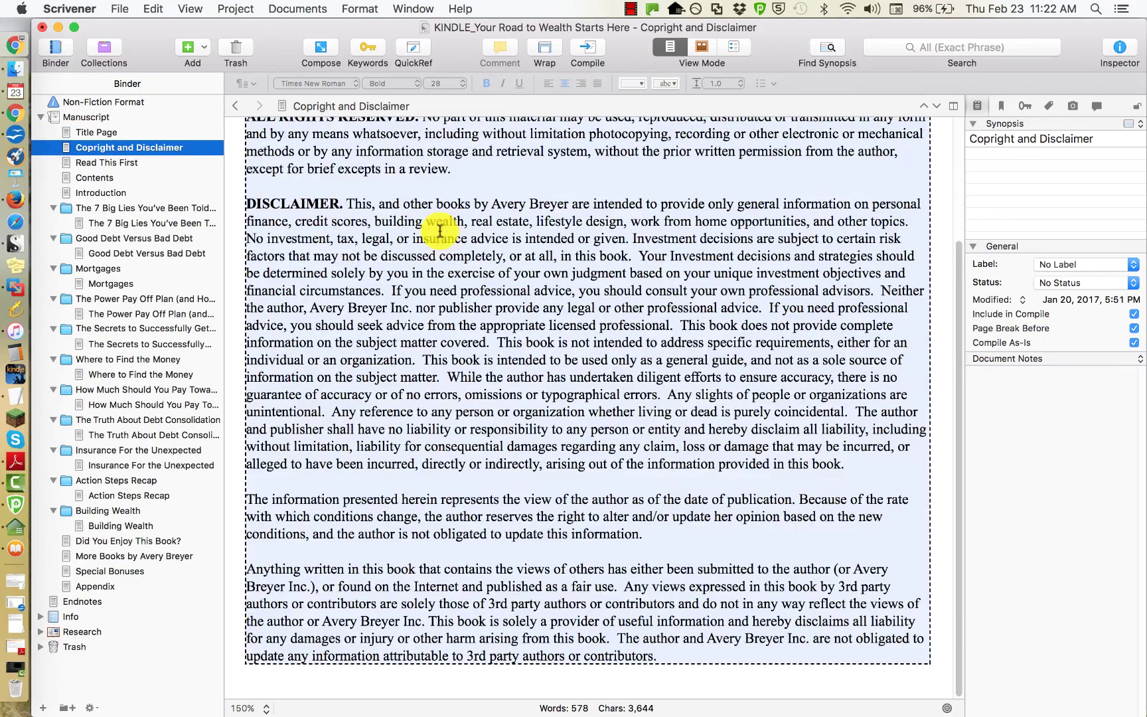
{"action": "scroll", "coordinate": [435, 286], "scroll_direction": "up", "scroll_amount": 5}
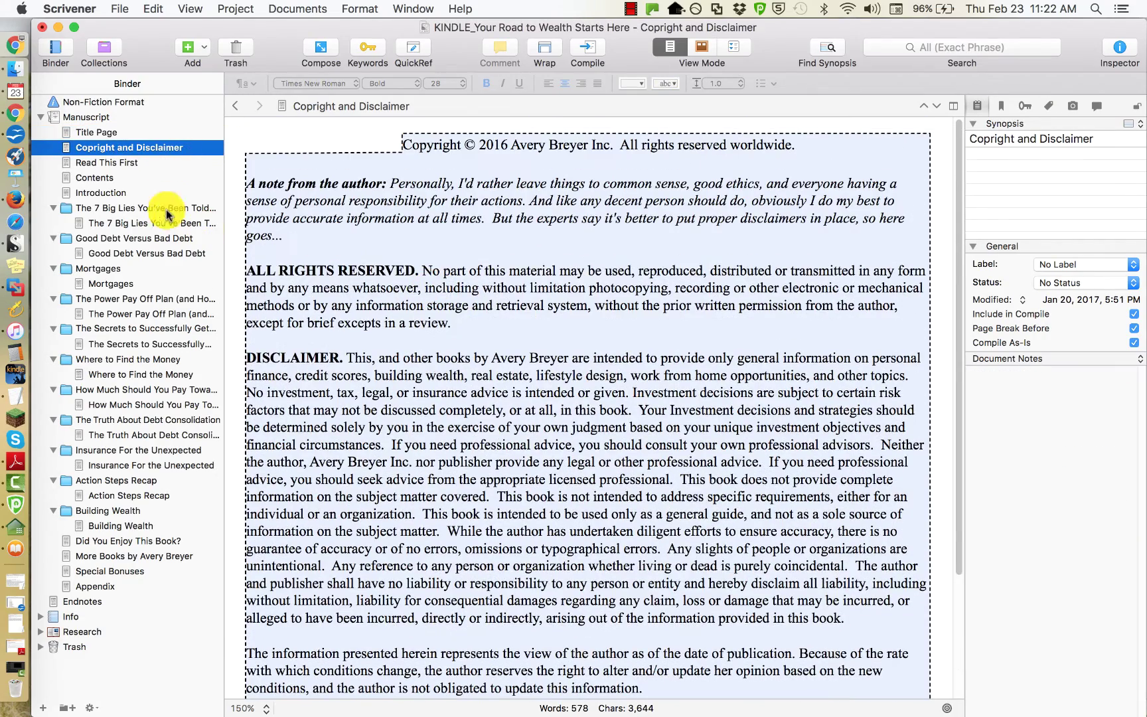
{"action": "left_click", "coordinate": [130, 223]}
{"action": "scroll", "coordinate": [566, 259], "scroll_direction": "up", "scroll_amount": 10}
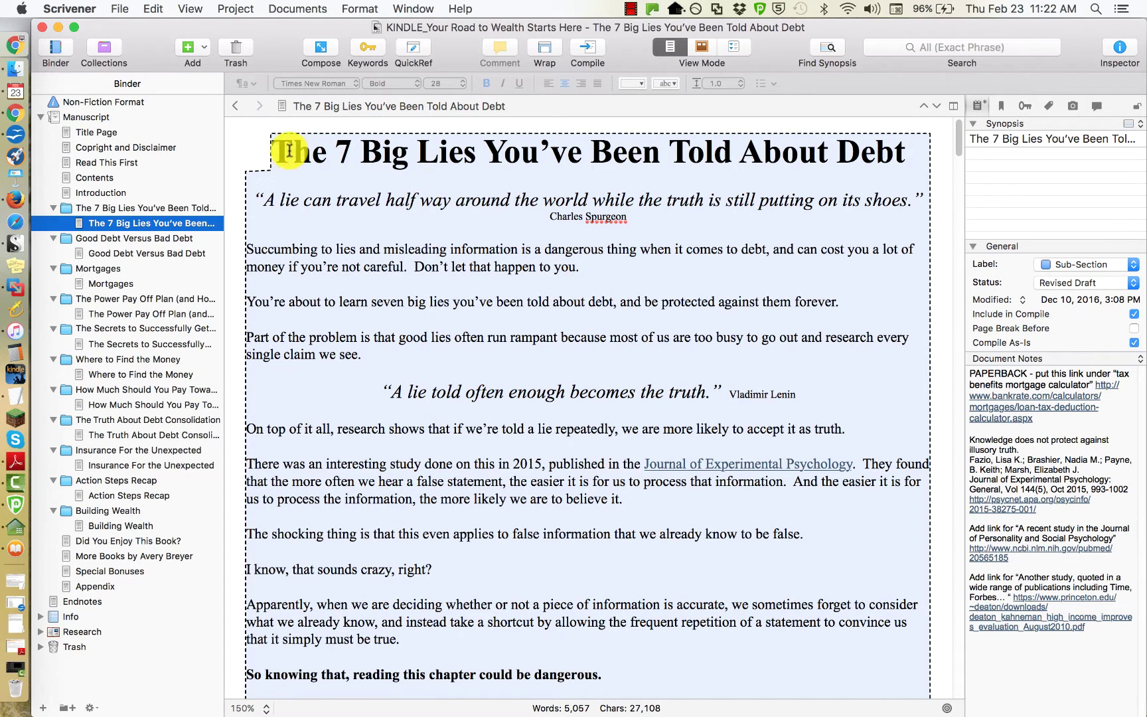
{"action": "left_click_drag", "start_coordinate": [273, 151], "coordinate": [494, 443]}
{"action": "key", "text": "super+a"}
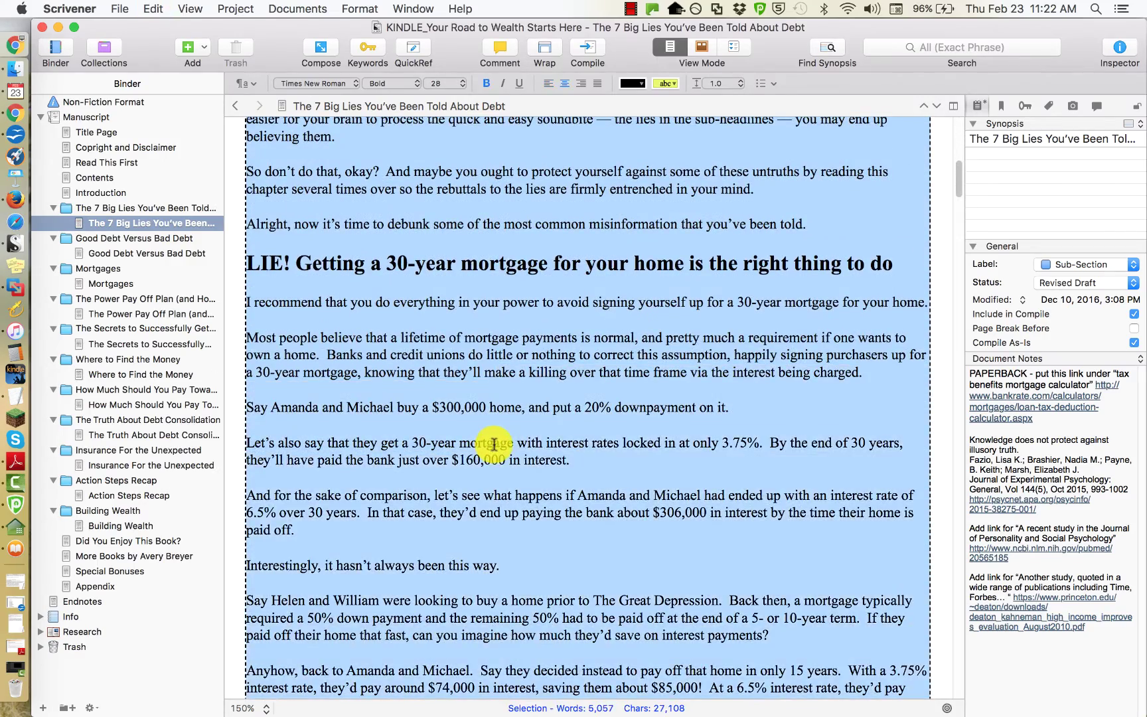
{"action": "scroll", "coordinate": [494, 443], "scroll_direction": "up", "scroll_amount": 10}
{"action": "scroll", "coordinate": [494, 440], "scroll_direction": "up", "scroll_amount": 3}
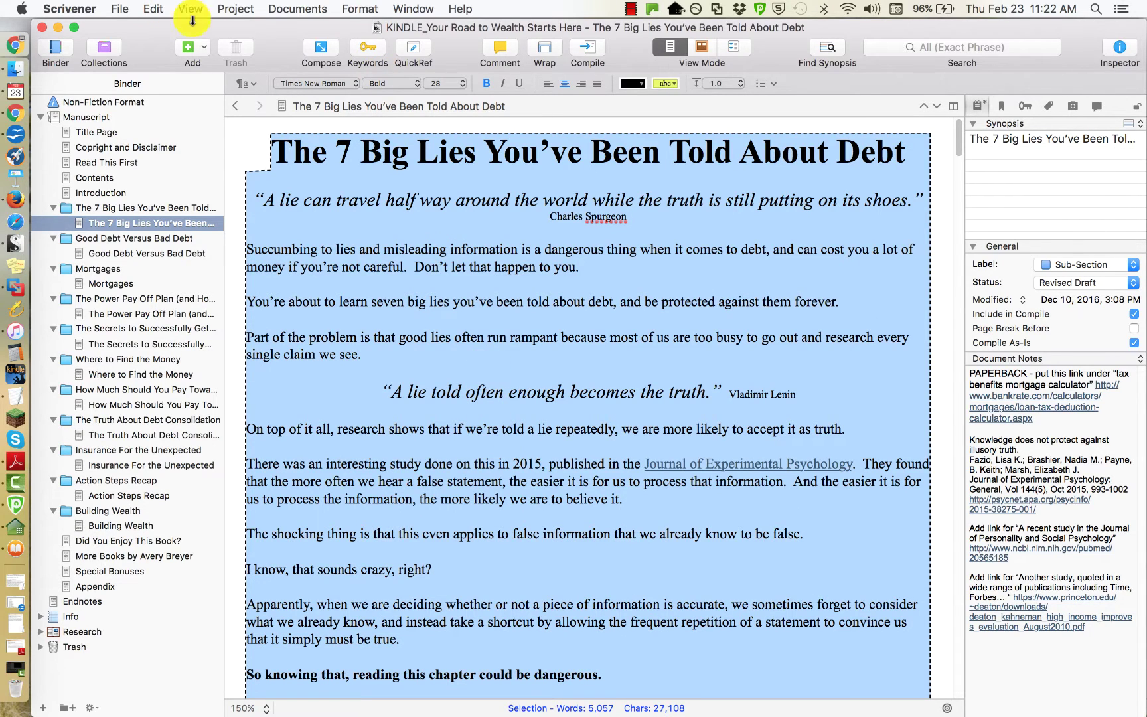
{"action": "left_click", "coordinate": [356, 9]}
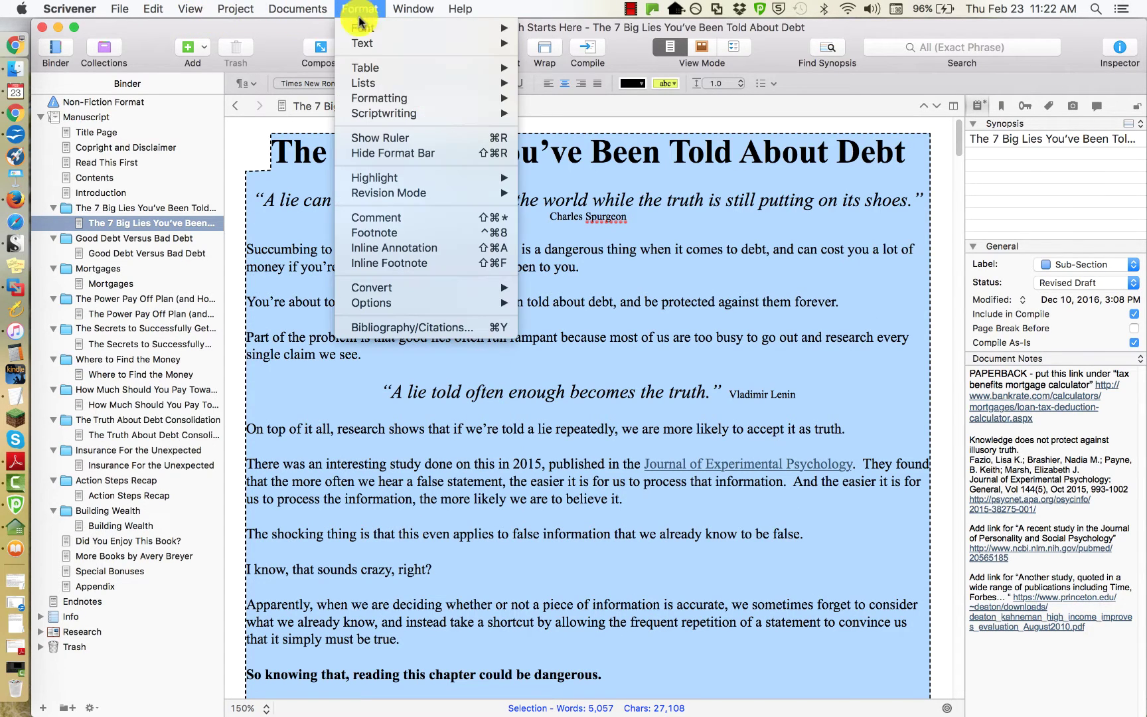
{"action": "mouse_move", "coordinate": [396, 88]}
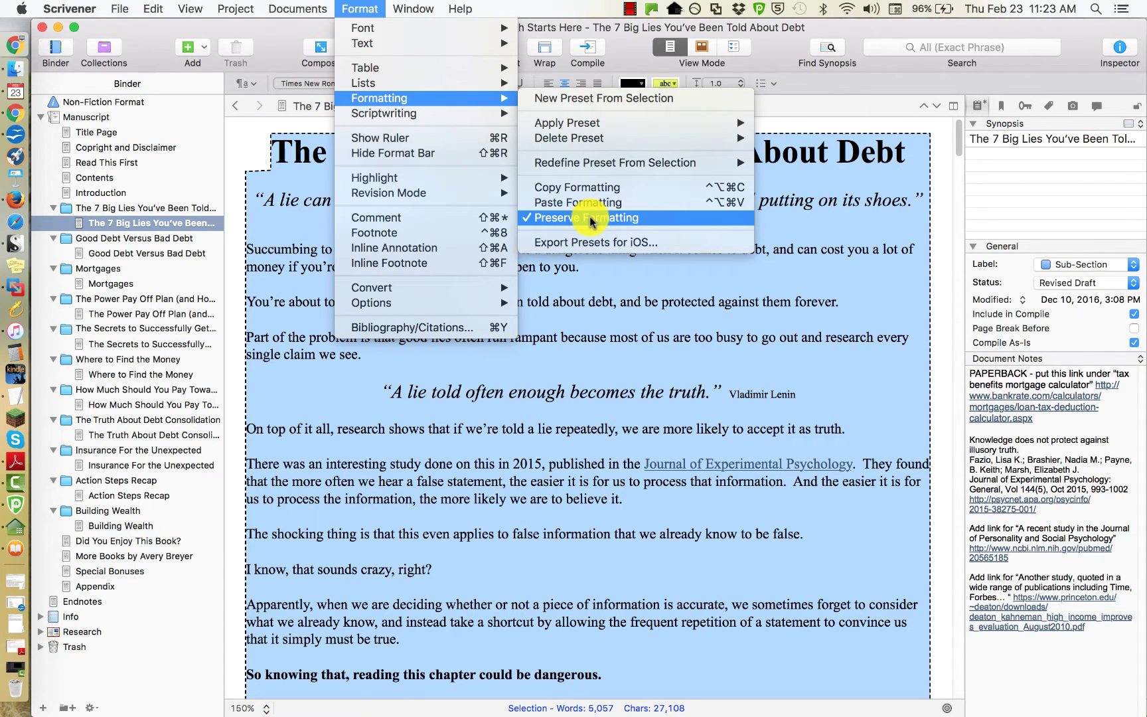
{"action": "left_click", "coordinate": [573, 461]}
{"action": "left_click", "coordinate": [269, 160]}
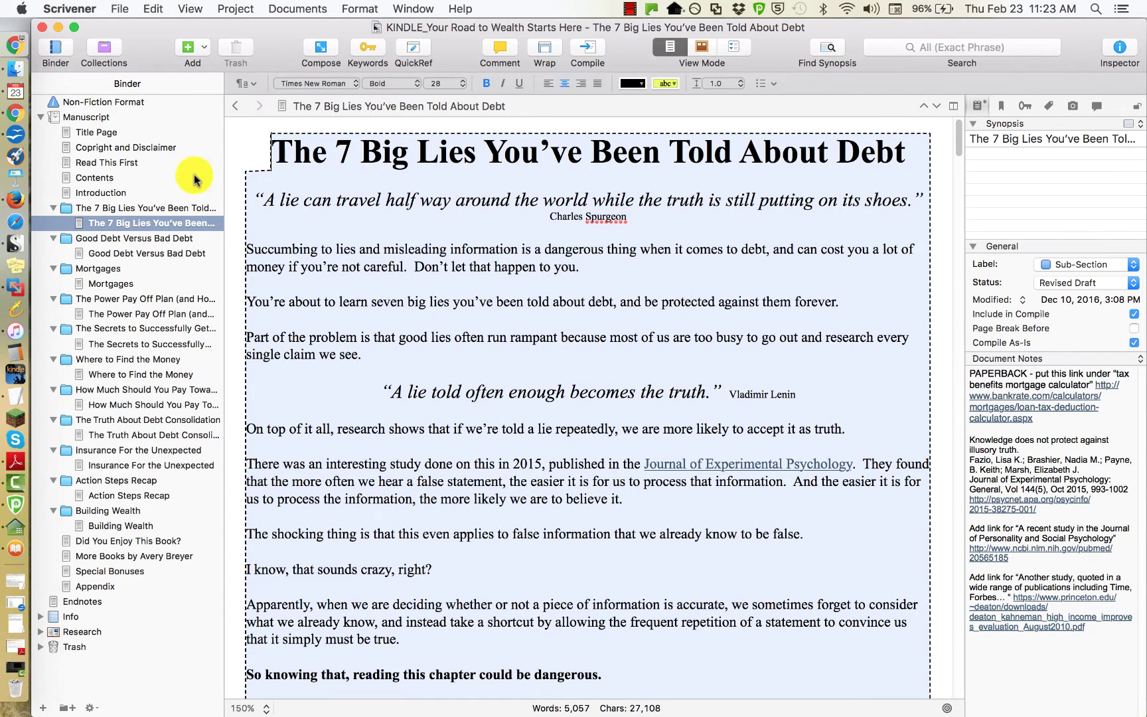
Step through Title Page, front matter and chapters down to The Power Pay Off Plan.
{"action": "left_click", "coordinate": [118, 133]}
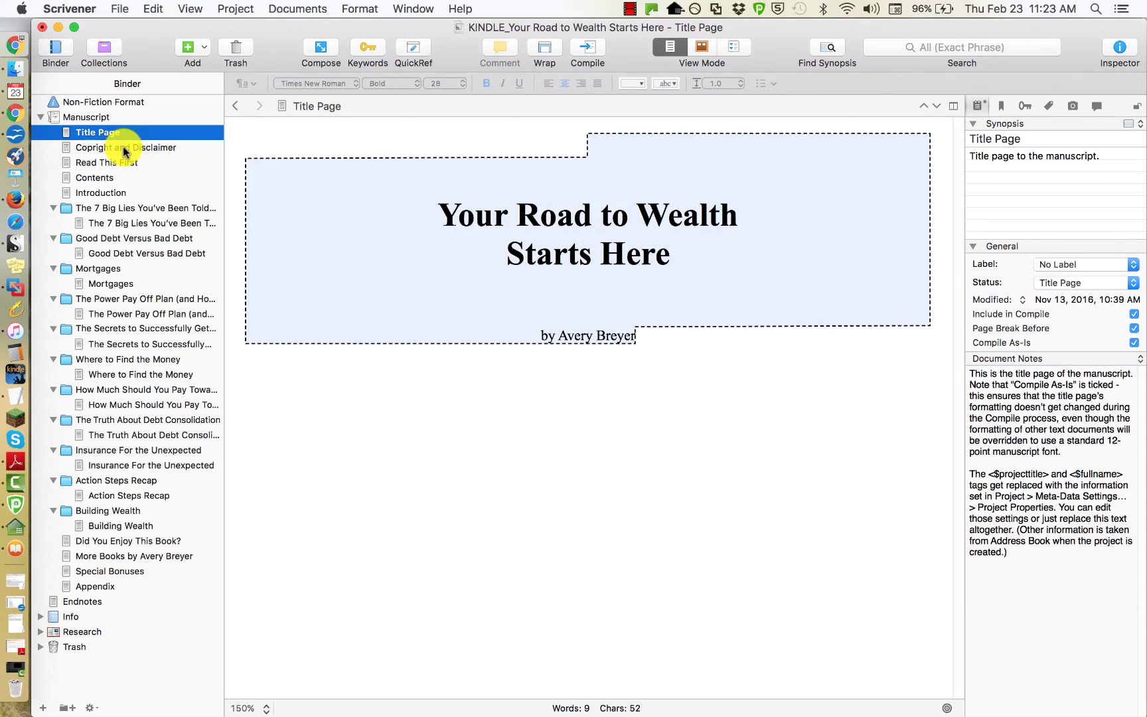
{"action": "left_click", "coordinate": [124, 148]}
{"action": "left_click", "coordinate": [114, 163]}
{"action": "left_click", "coordinate": [101, 179]}
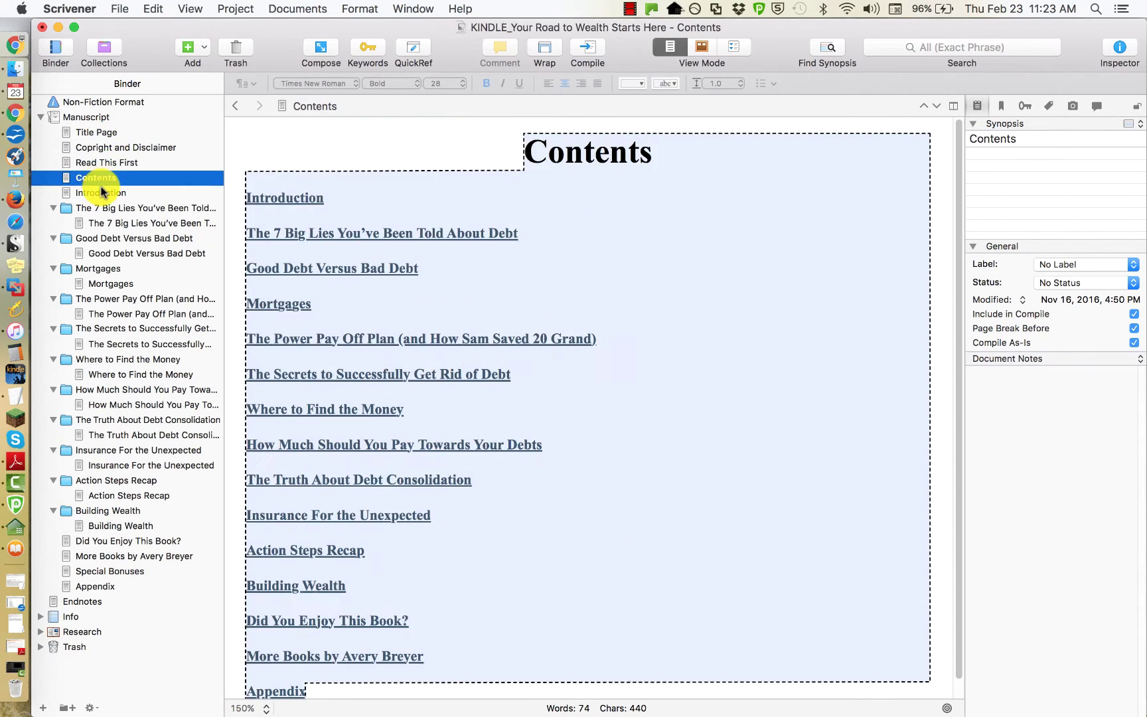
{"action": "left_click", "coordinate": [103, 192]}
{"action": "left_click", "coordinate": [114, 223]}
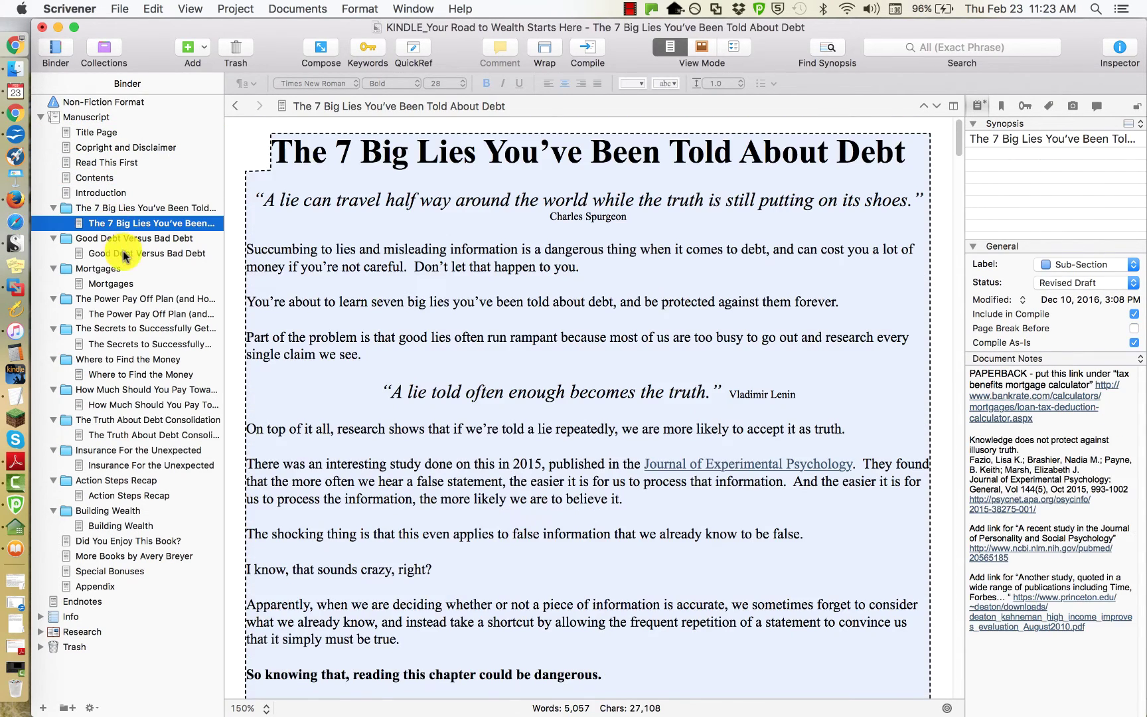
{"action": "left_click", "coordinate": [125, 254]}
{"action": "left_click", "coordinate": [125, 284]}
{"action": "left_click", "coordinate": [130, 313]}
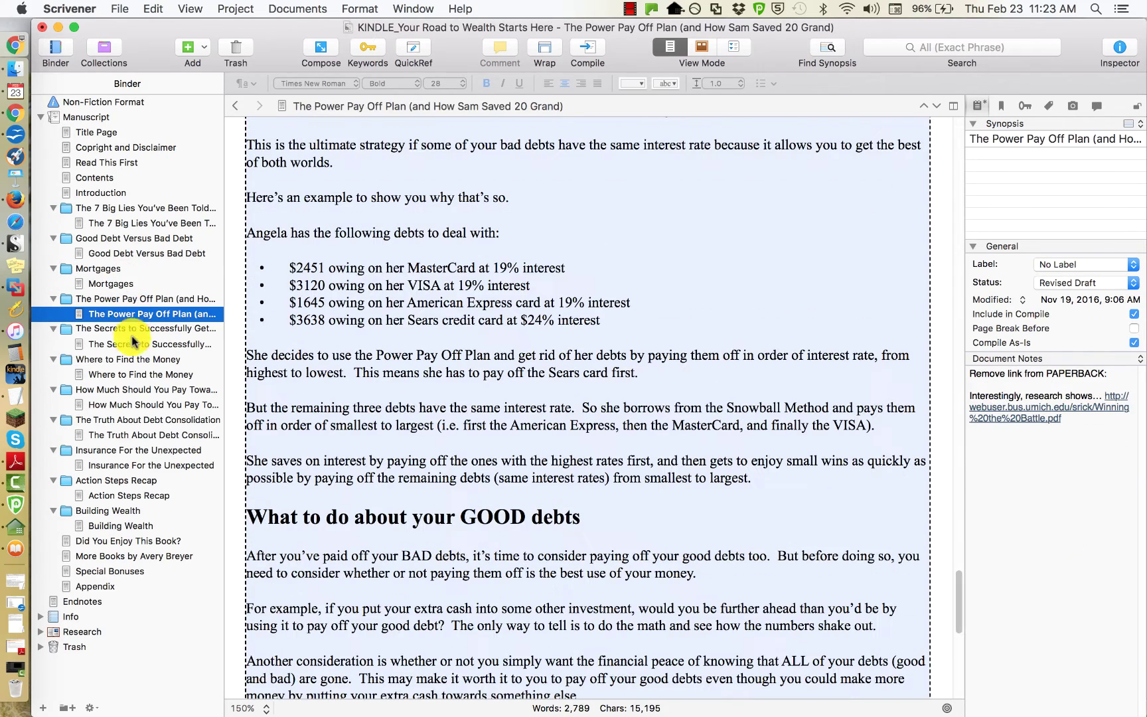
Step through the back matter and last chapter folders, then return to the Title Page.
{"action": "left_click", "coordinate": [128, 540]}
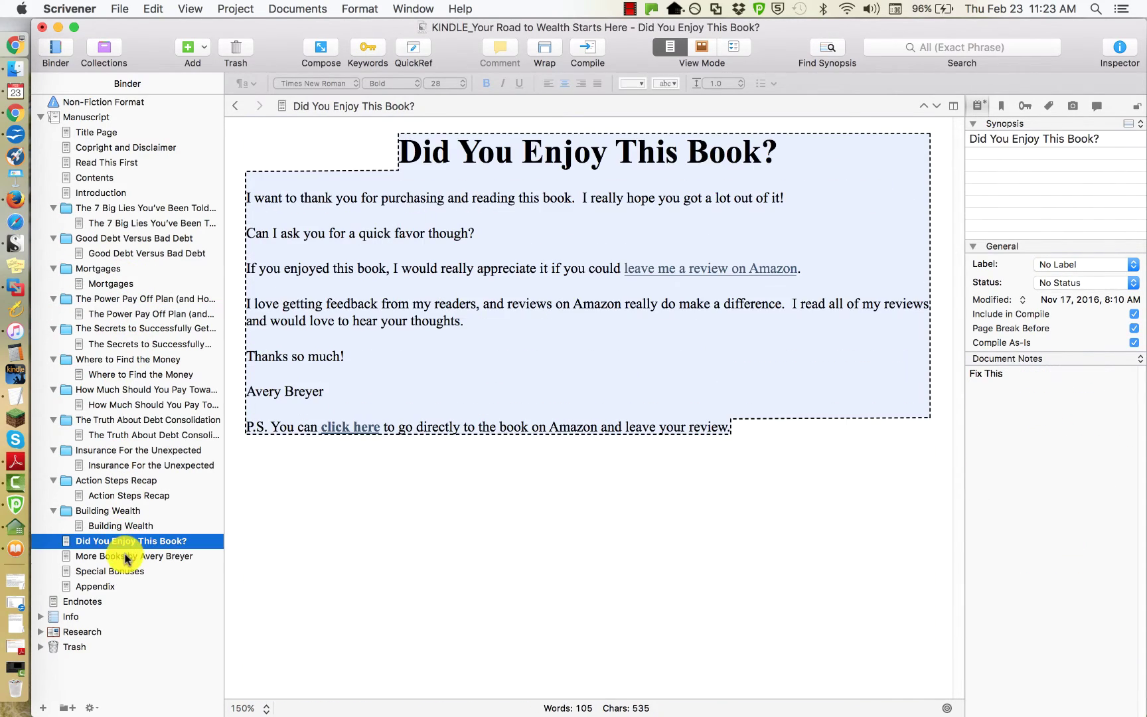
{"action": "left_click", "coordinate": [126, 556]}
{"action": "left_click", "coordinate": [123, 571]}
{"action": "left_click", "coordinate": [119, 587]}
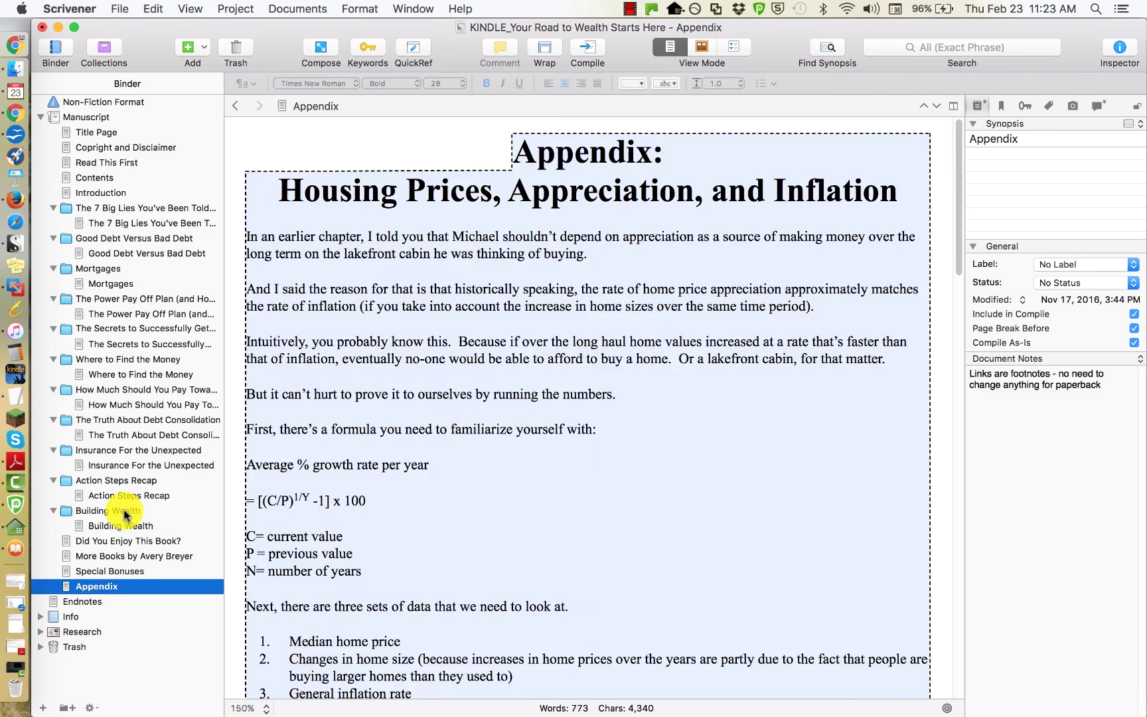
{"action": "left_click", "coordinate": [125, 511]}
{"action": "left_click", "coordinate": [128, 480]}
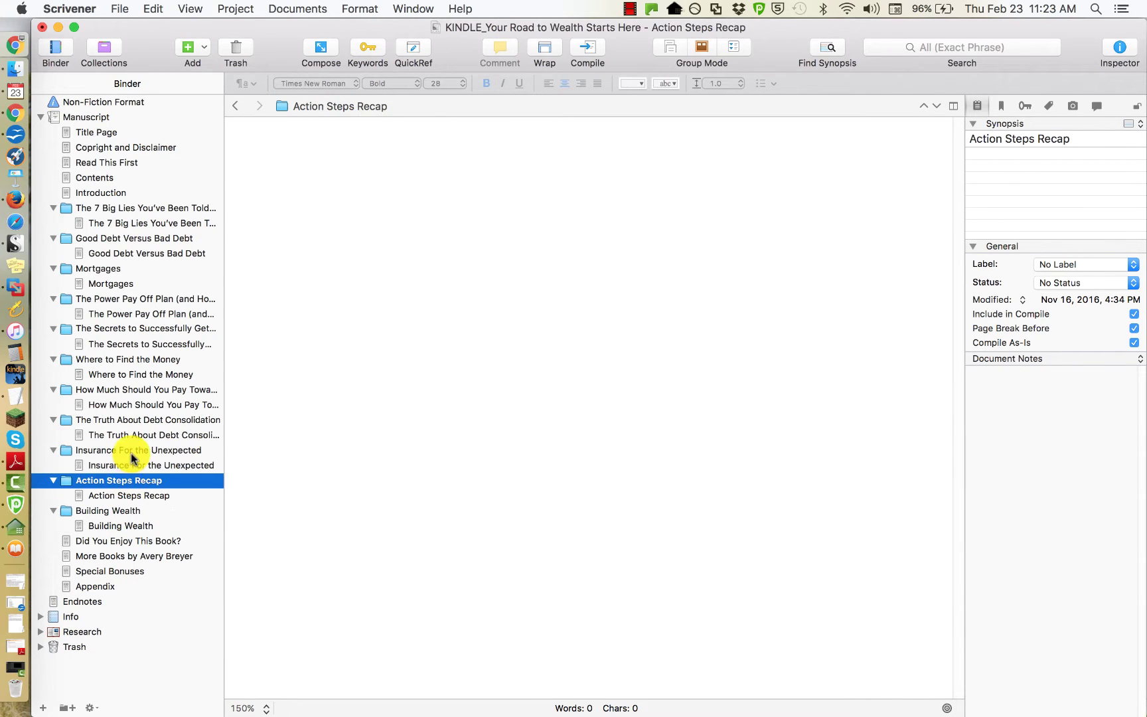
{"action": "left_click", "coordinate": [130, 453]}
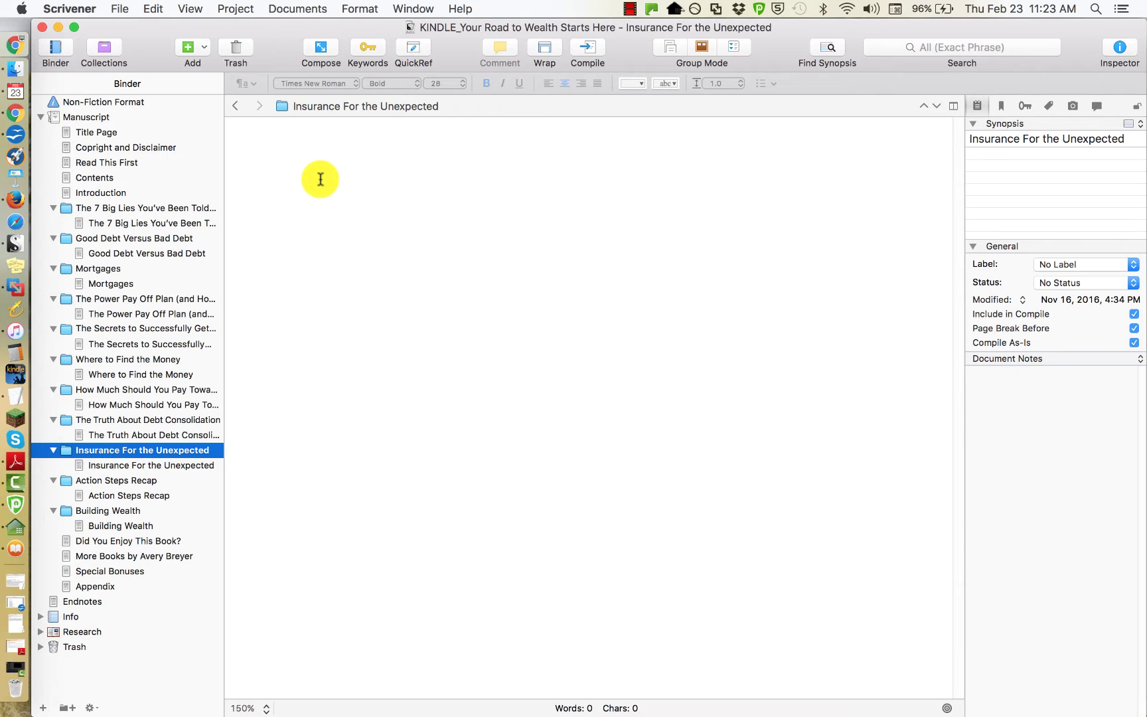
{"action": "left_click", "coordinate": [163, 437]}
{"action": "left_click", "coordinate": [112, 133]}
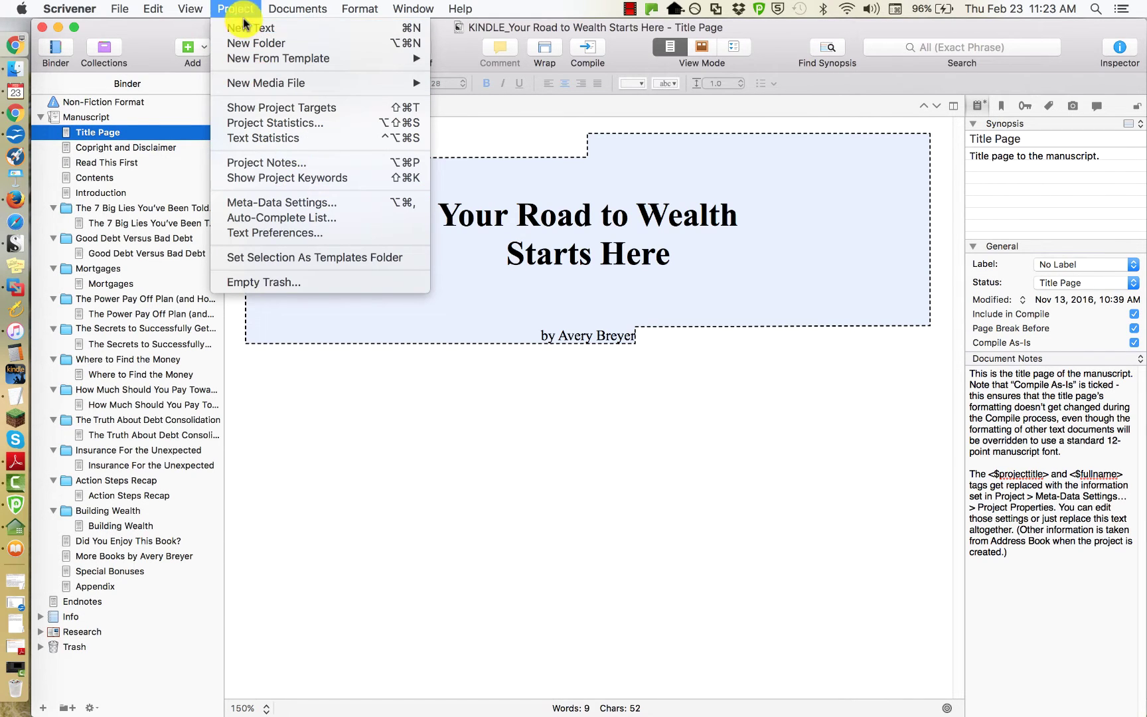
Review the Meta-Data Settings' title, labels, status and custom meta-data tabs, then close them.
{"action": "left_click", "coordinate": [281, 202]}
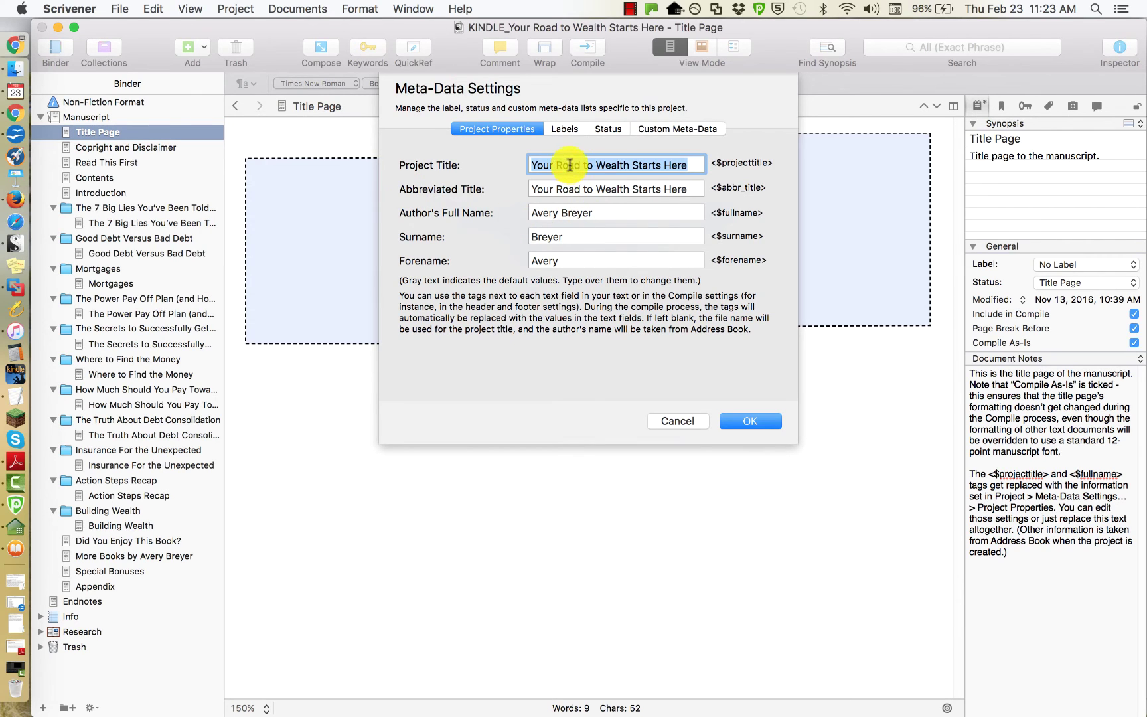
{"action": "left_click", "coordinate": [694, 186]}
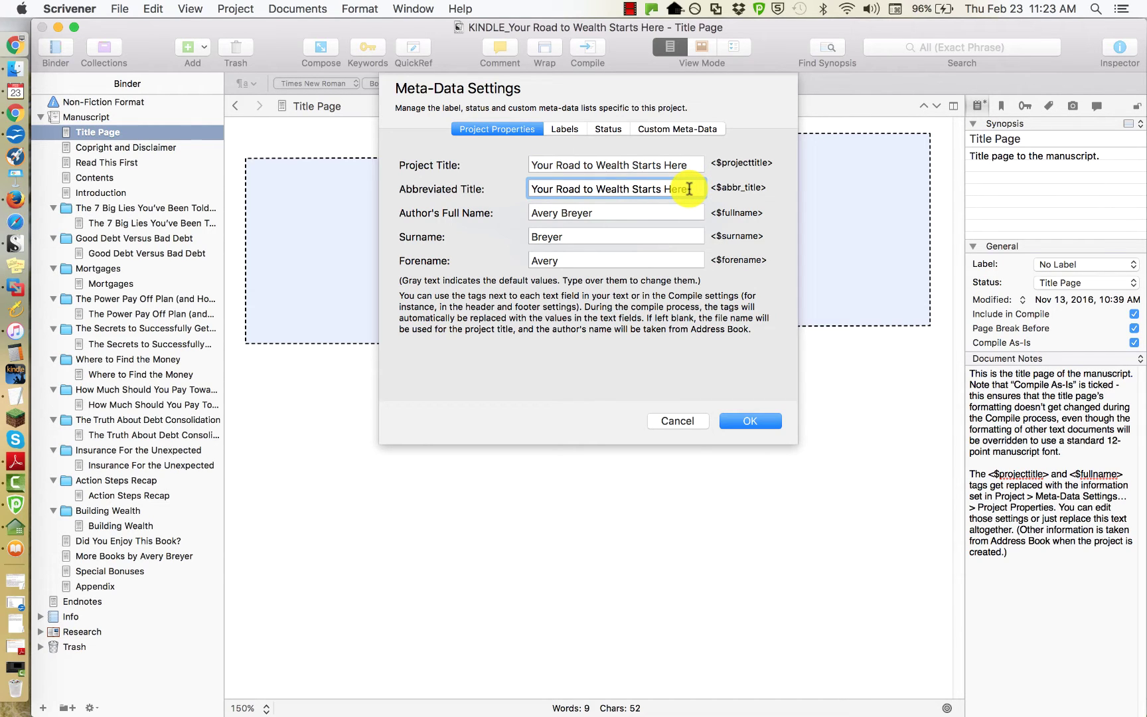
{"action": "left_click", "coordinate": [586, 133]}
{"action": "left_click", "coordinate": [599, 135]}
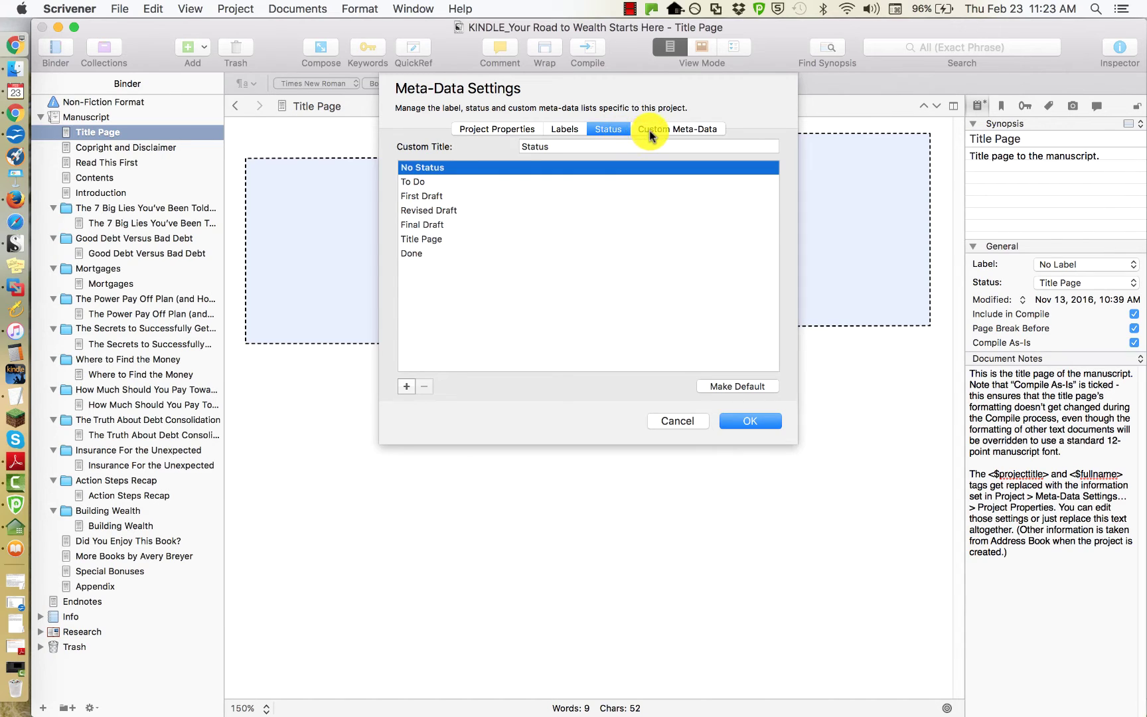
{"action": "left_click", "coordinate": [650, 131]}
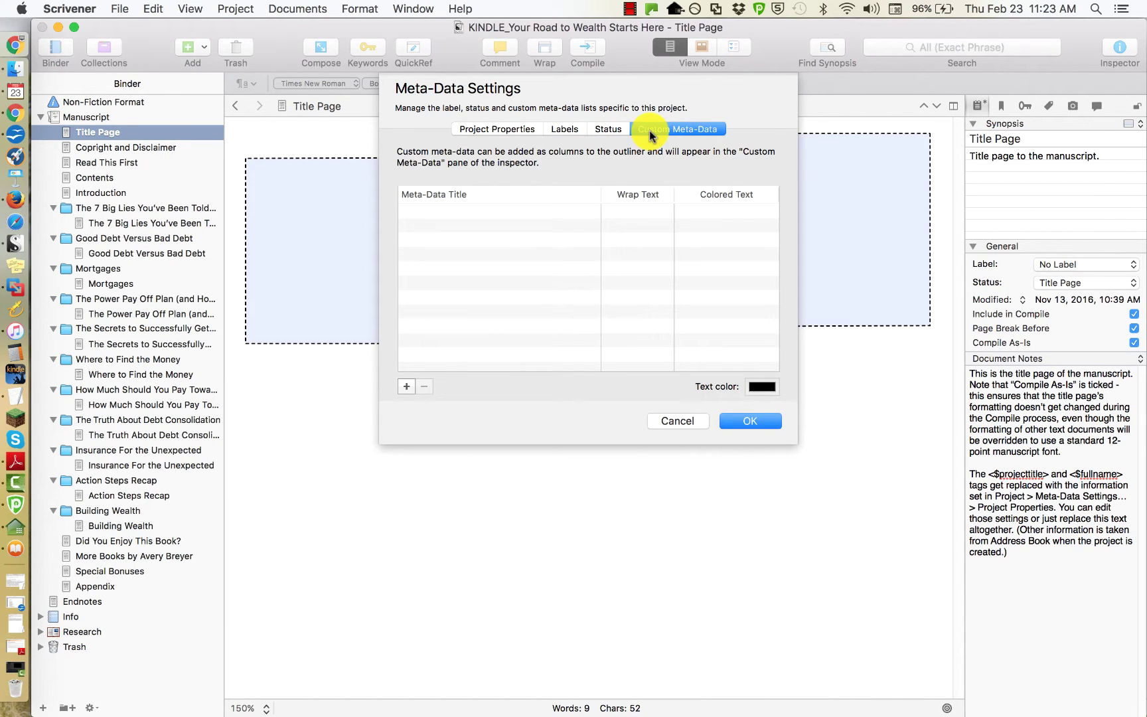
{"action": "left_click", "coordinate": [499, 129]}
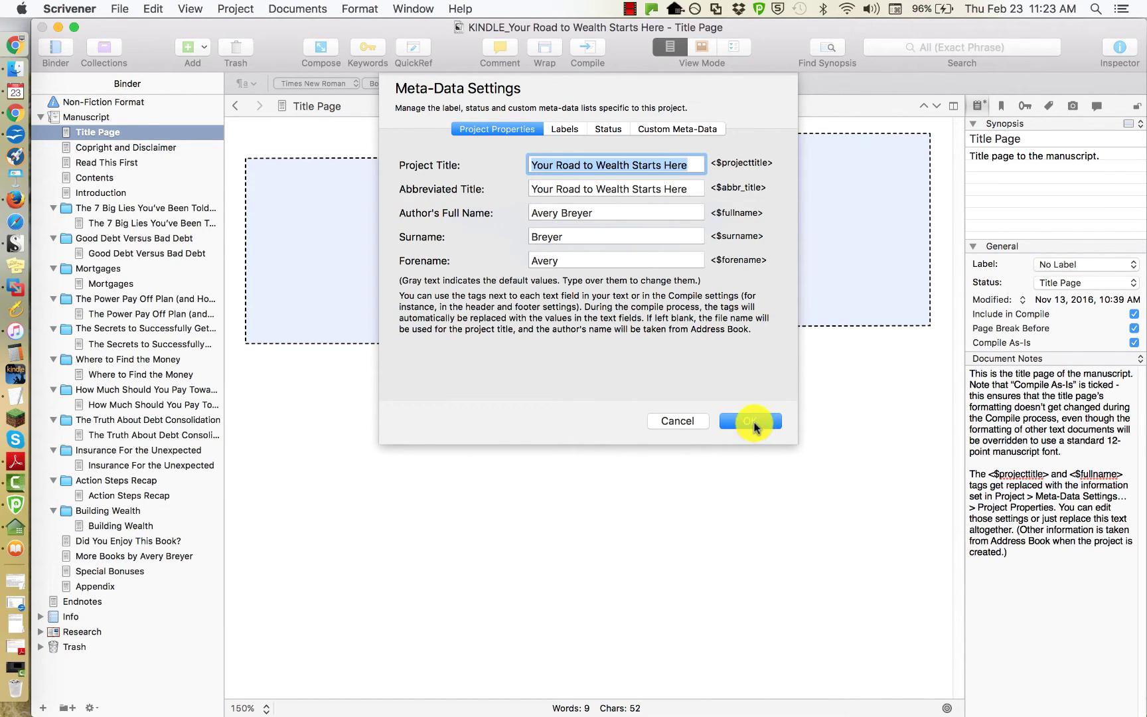
{"action": "left_click", "coordinate": [752, 420]}
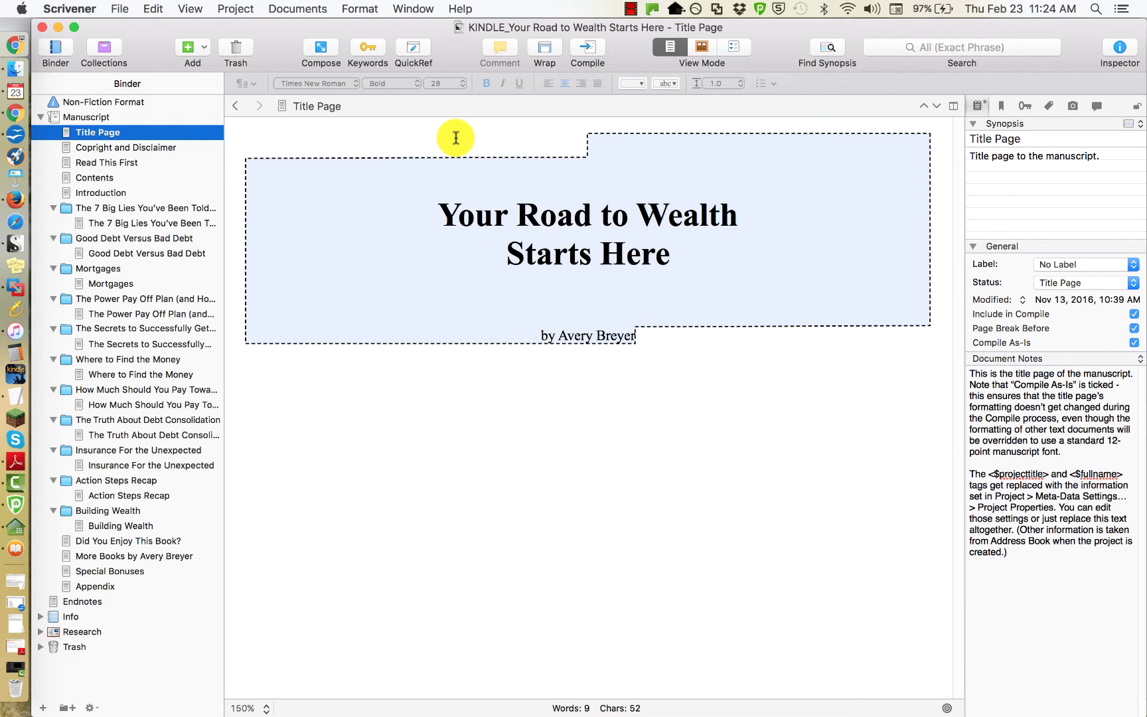
Reopen Meta-Data Settings from the Project menu and close it again.
{"action": "left_click", "coordinate": [235, 9]}
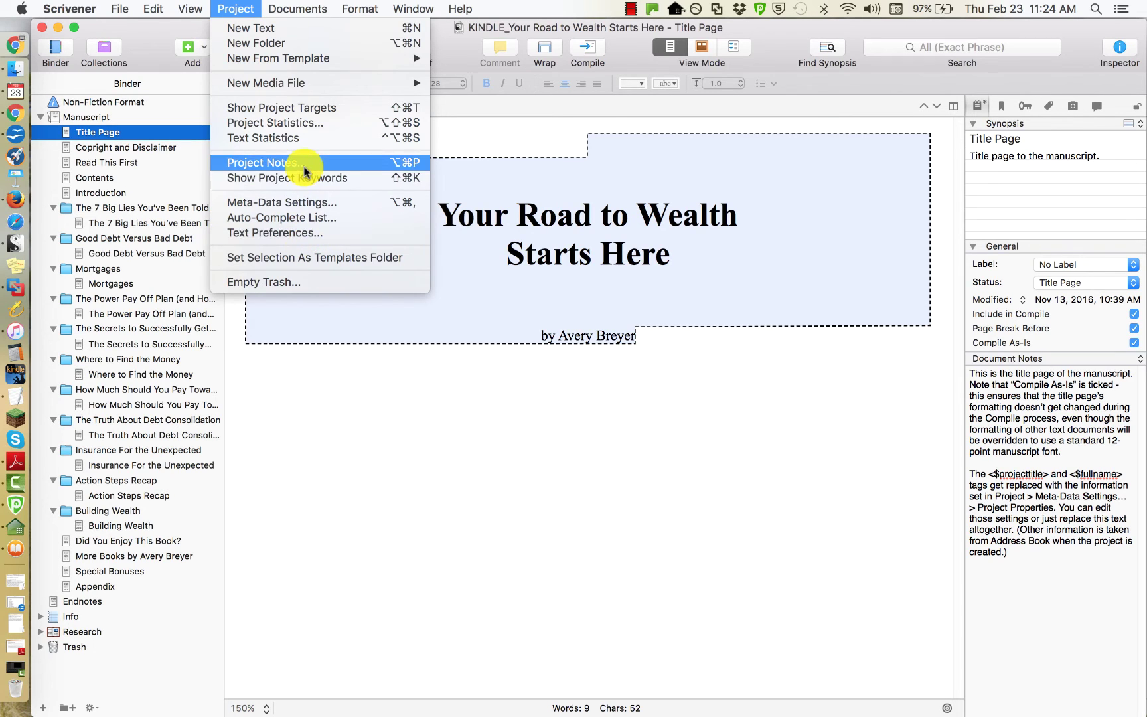
{"action": "left_click", "coordinate": [309, 201]}
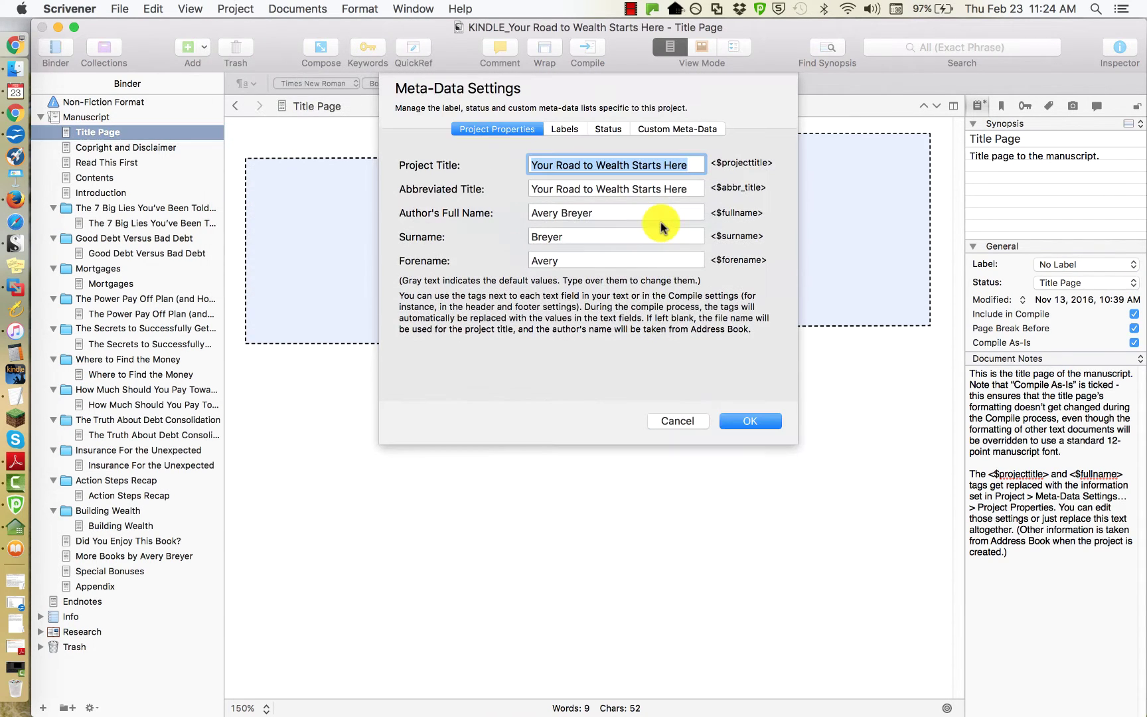
{"action": "left_click", "coordinate": [752, 420]}
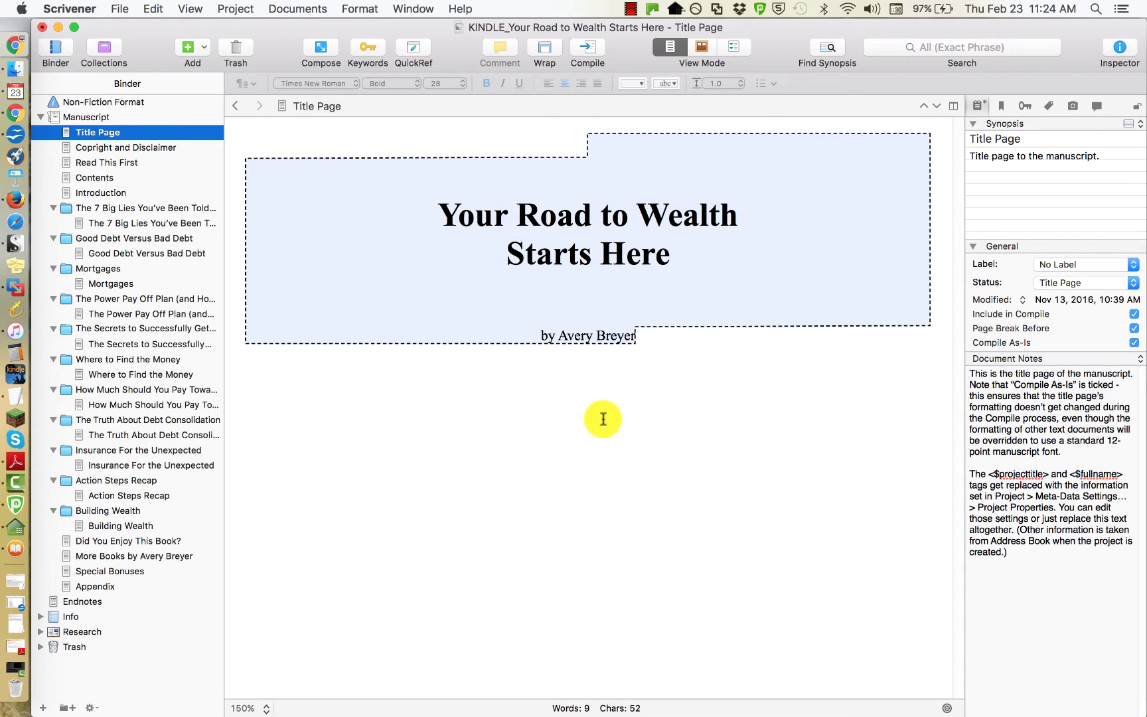
Go from the Title Page notes via Copyright to The 7 Big Lies chapter text.
{"action": "left_click", "coordinate": [1024, 417]}
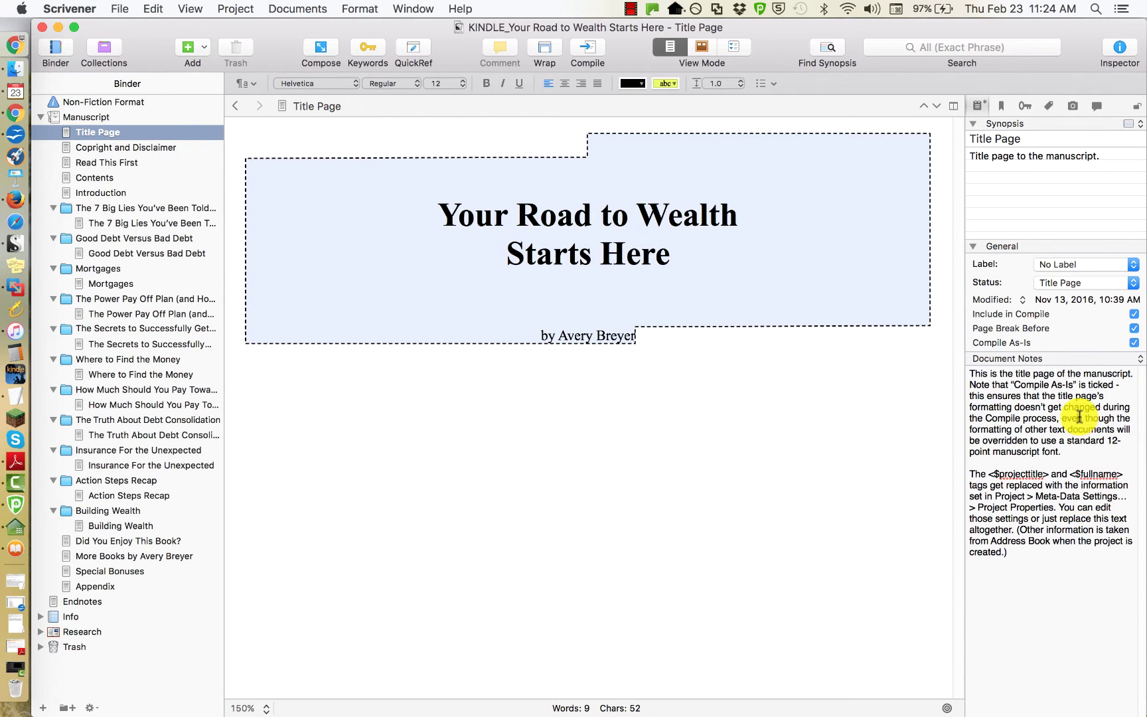
{"action": "left_click", "coordinate": [164, 148]}
{"action": "left_click", "coordinate": [160, 223]}
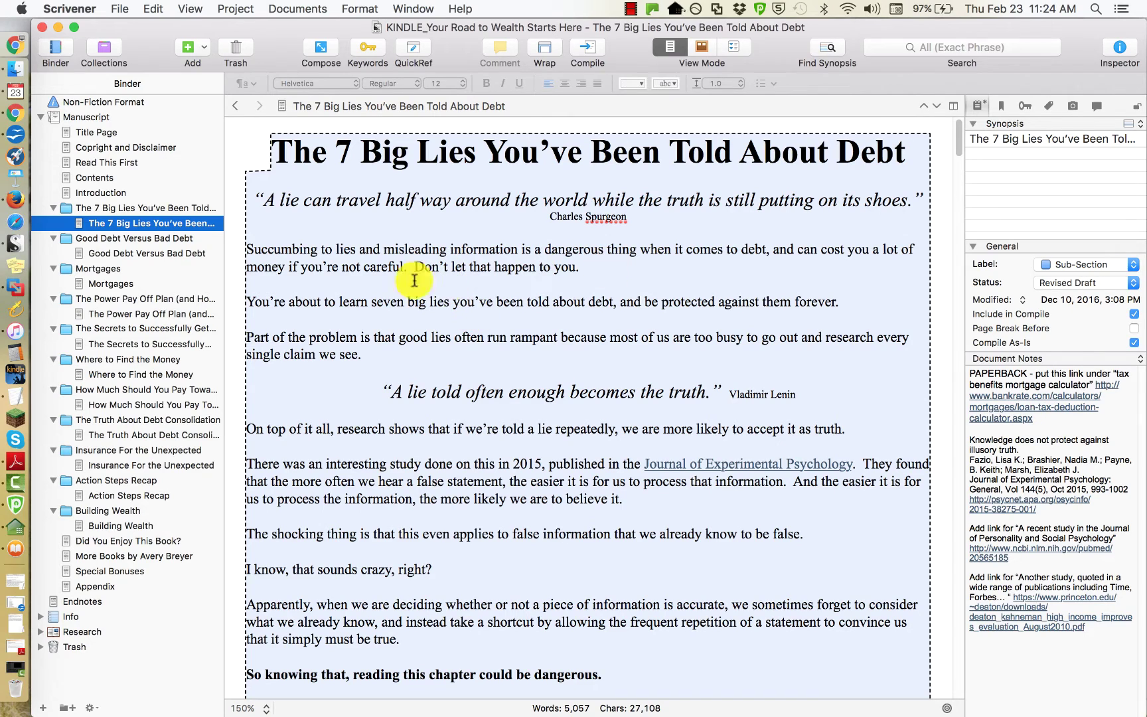
{"action": "left_click", "coordinate": [392, 267]}
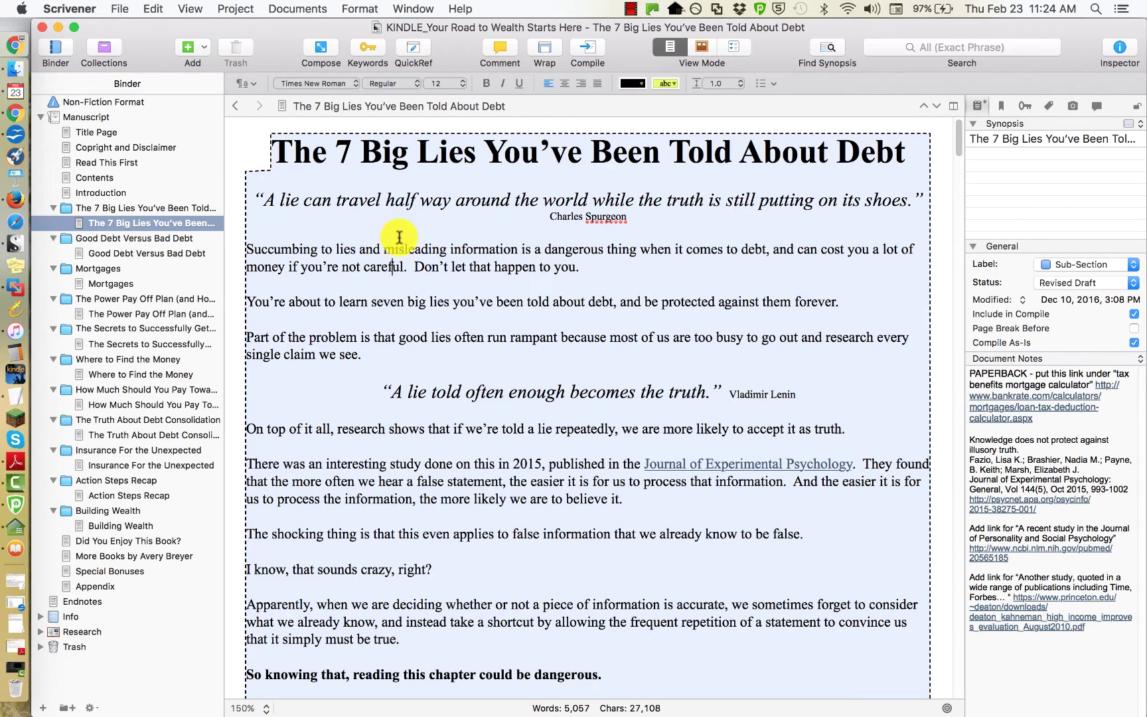
Start a compile with the Kindle Smart Money Blueprint Books format for Kindle eBook (.mobi).
{"action": "left_click", "coordinate": [116, 10]}
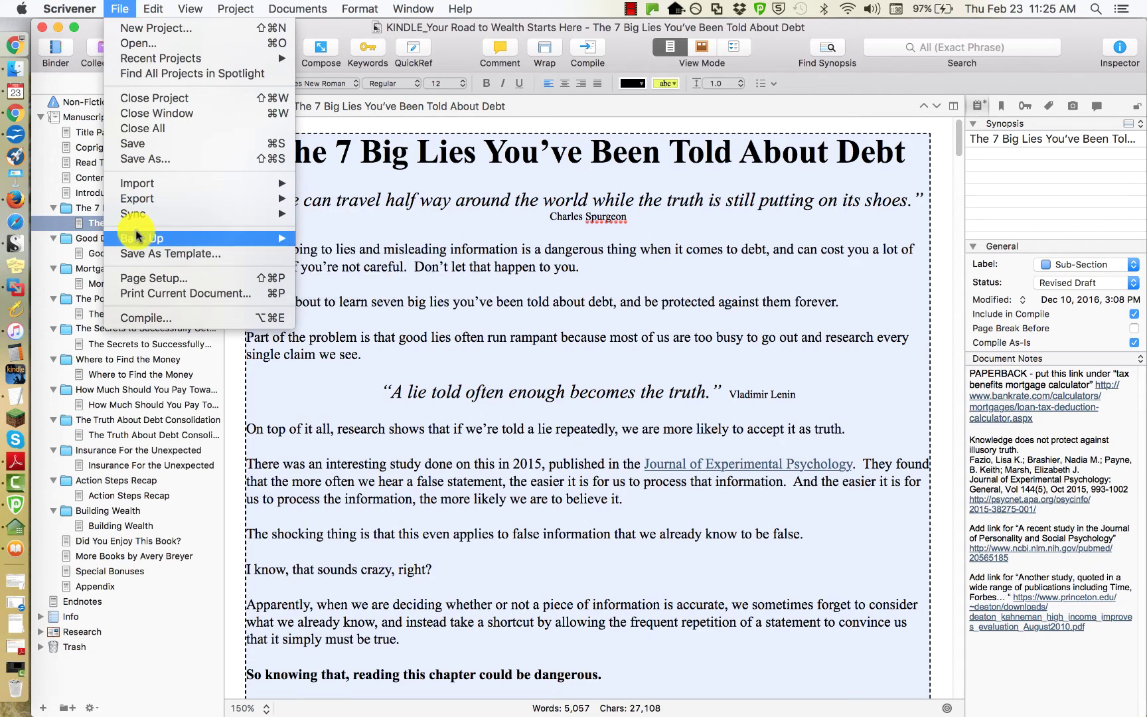
{"action": "left_click", "coordinate": [147, 321]}
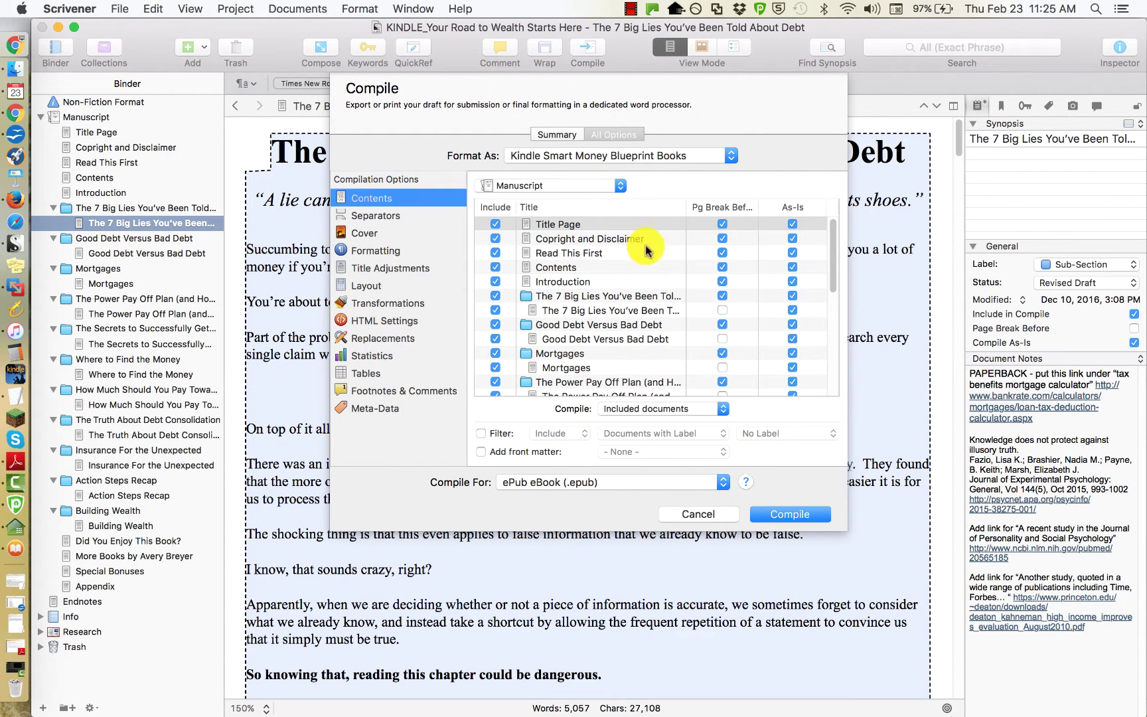
{"action": "left_click", "coordinate": [694, 158]}
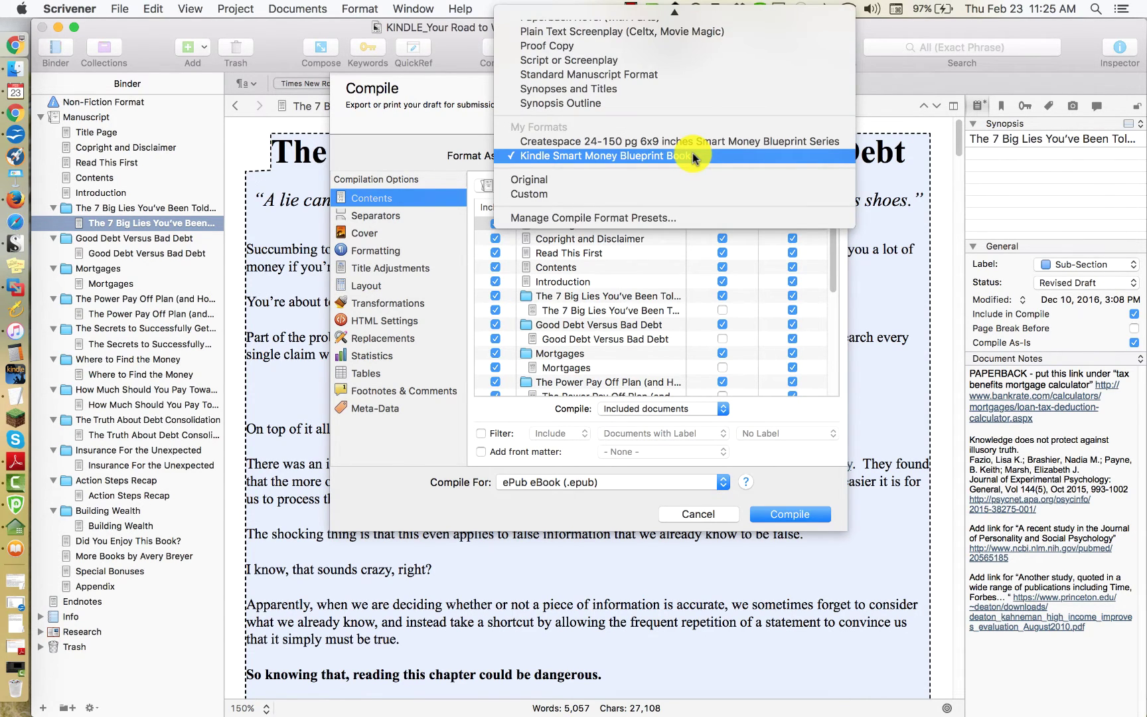
{"action": "scroll", "coordinate": [692, 152], "scroll_direction": "up", "scroll_amount": 5}
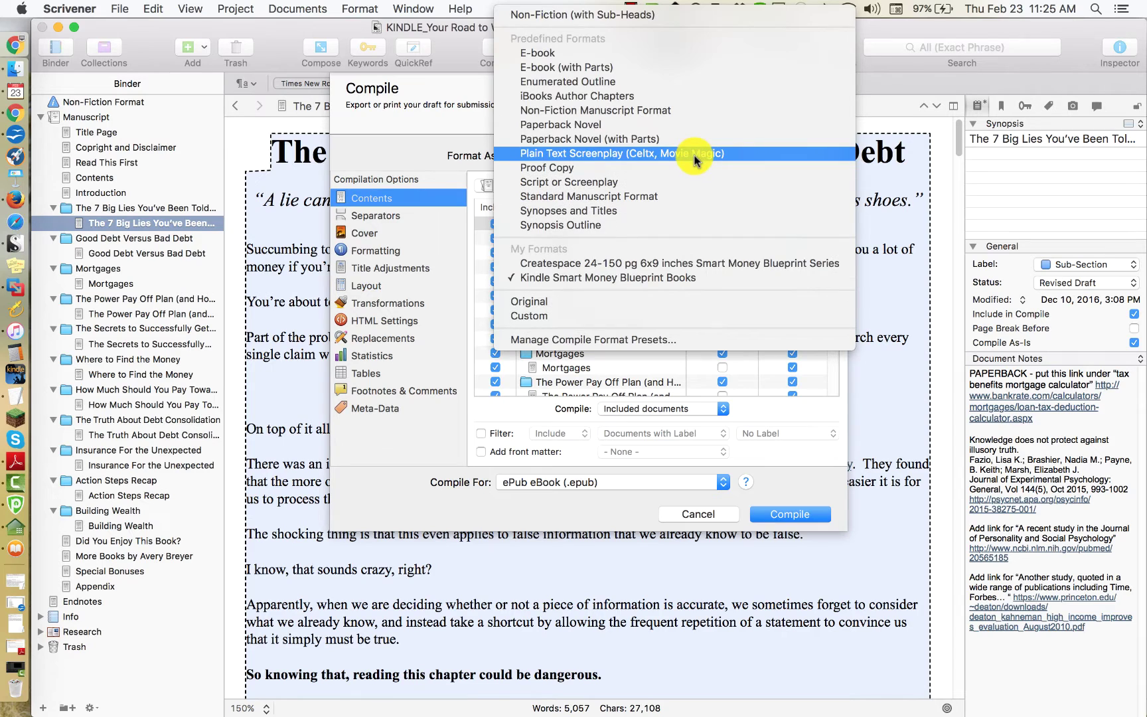
{"action": "left_click", "coordinate": [649, 283]}
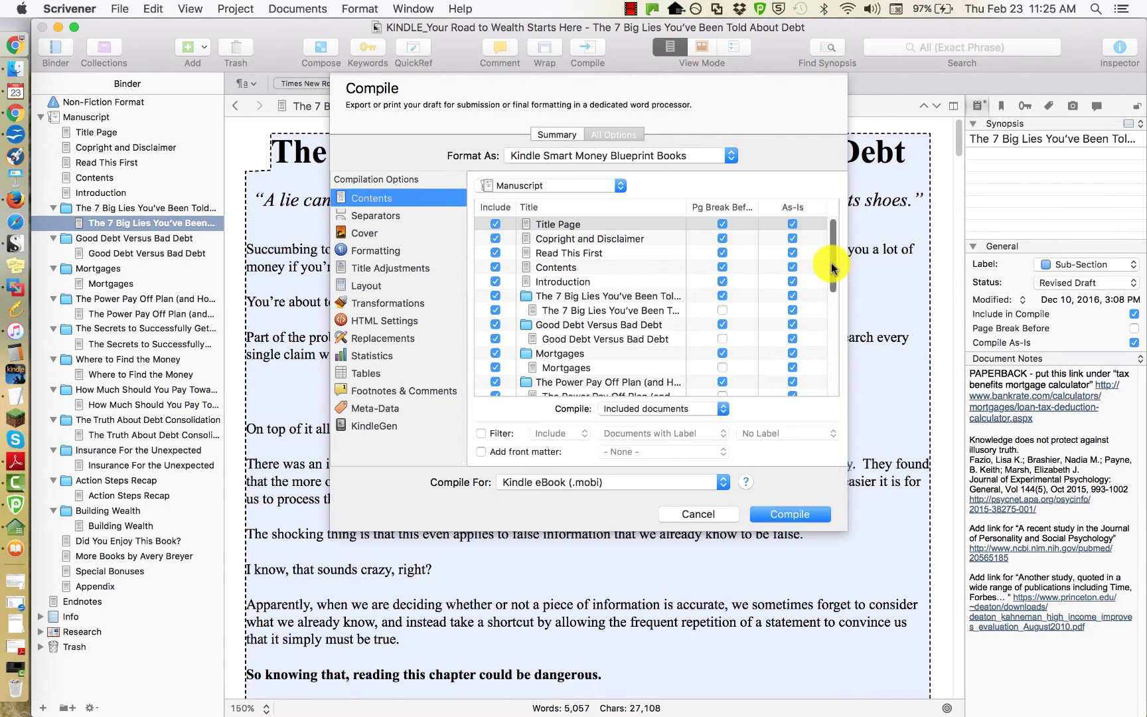
Keep Manuscript as the compile contents and show the Separators compilation options.
{"action": "left_click_drag", "start_coordinate": [832, 268], "coordinate": [815, 387]}
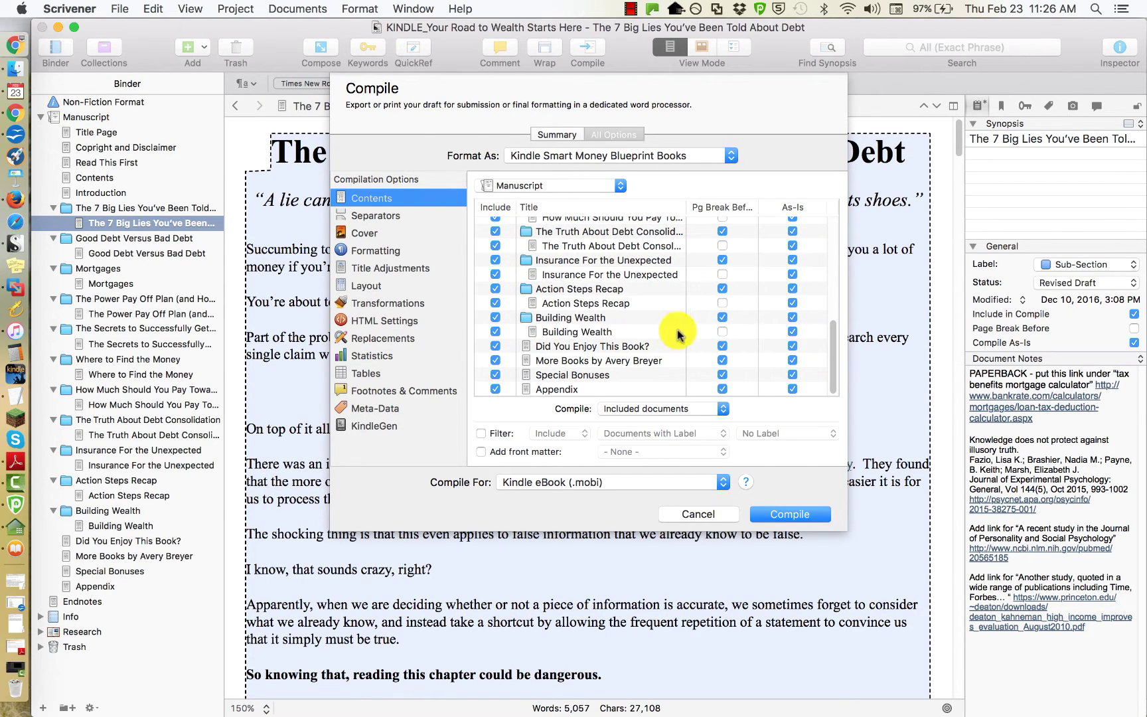
{"action": "left_click_drag", "start_coordinate": [834, 359], "coordinate": [818, 235]}
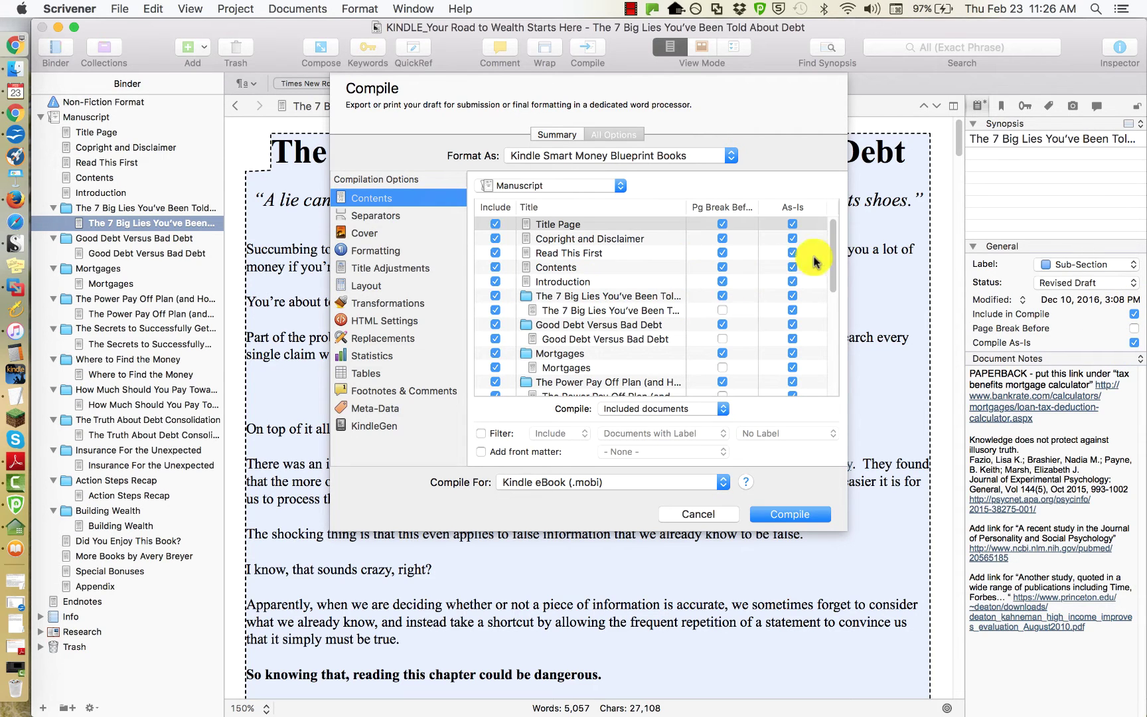
{"action": "scroll", "coordinate": [832, 278], "scroll_direction": "down", "scroll_amount": 10}
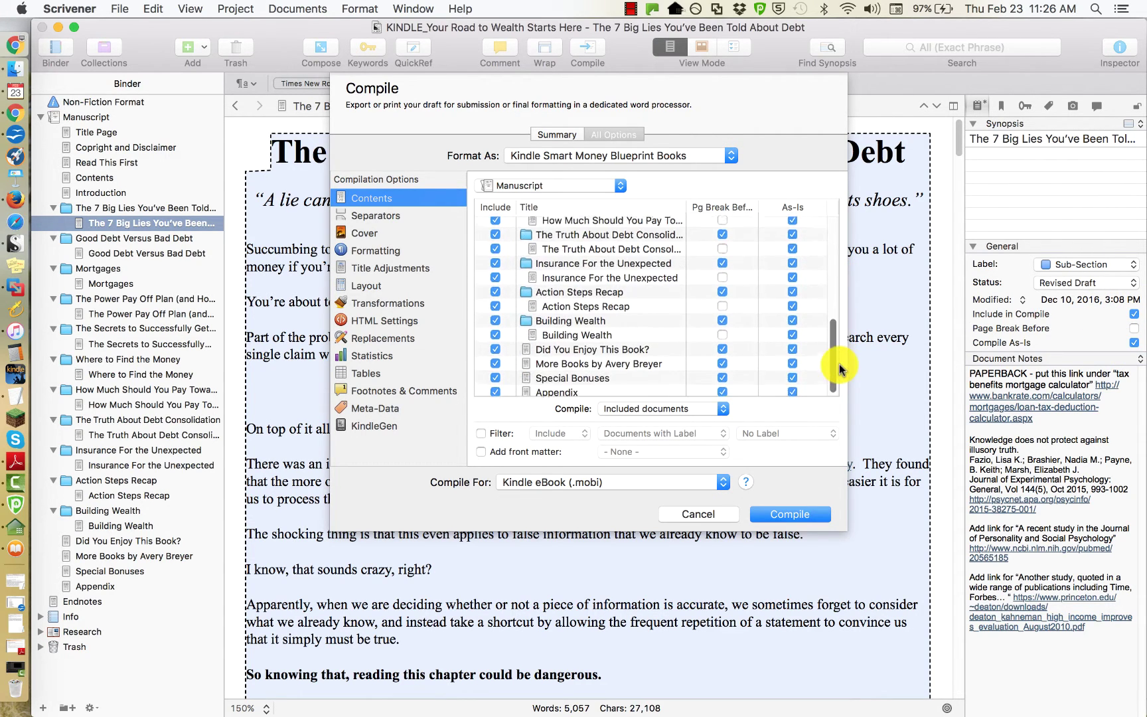
{"action": "scroll", "coordinate": [834, 286], "scroll_direction": "up", "scroll_amount": 10}
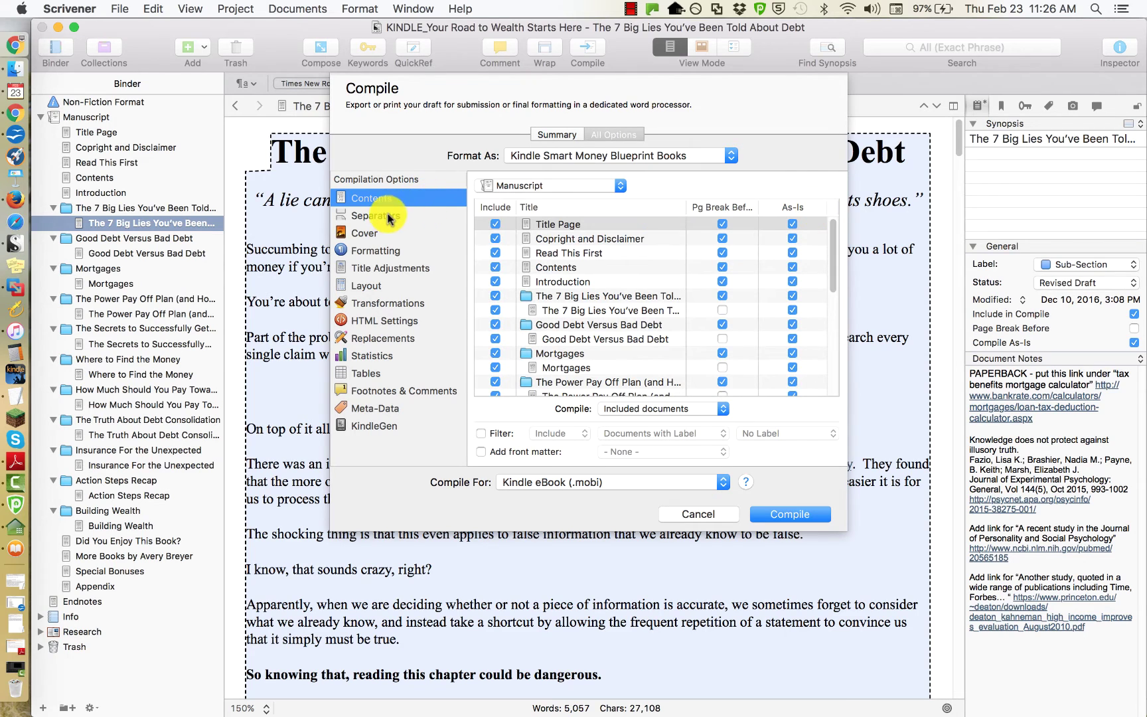
{"action": "left_click", "coordinate": [617, 186]}
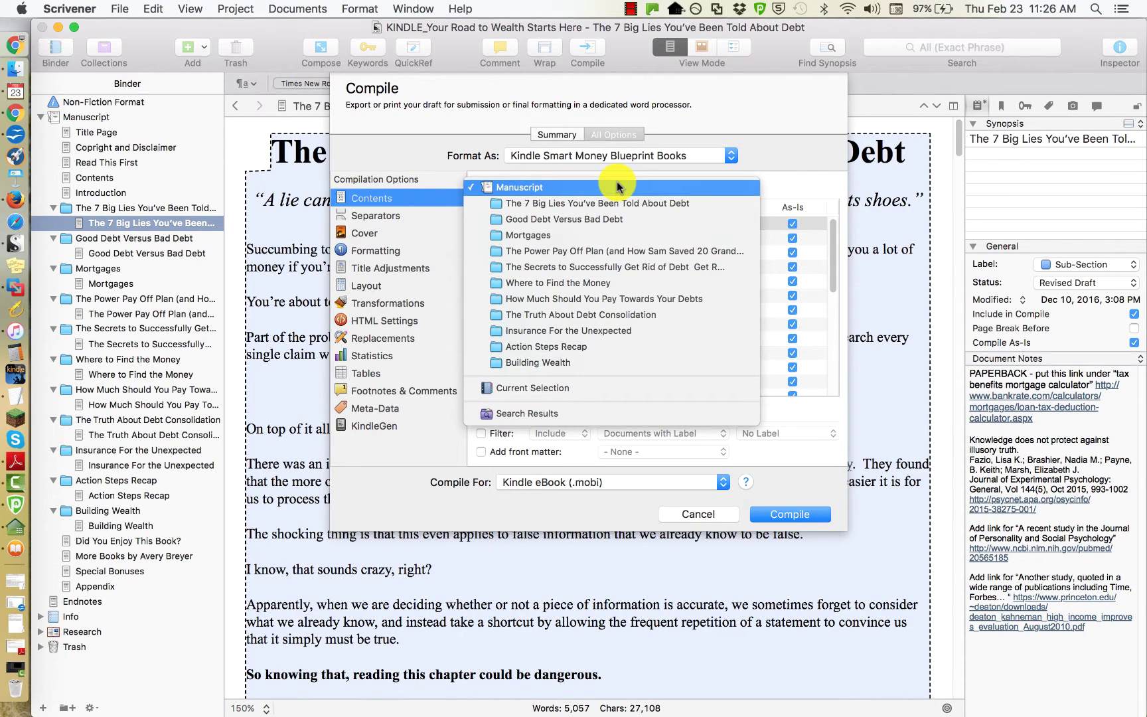
{"action": "left_click", "coordinate": [617, 187]}
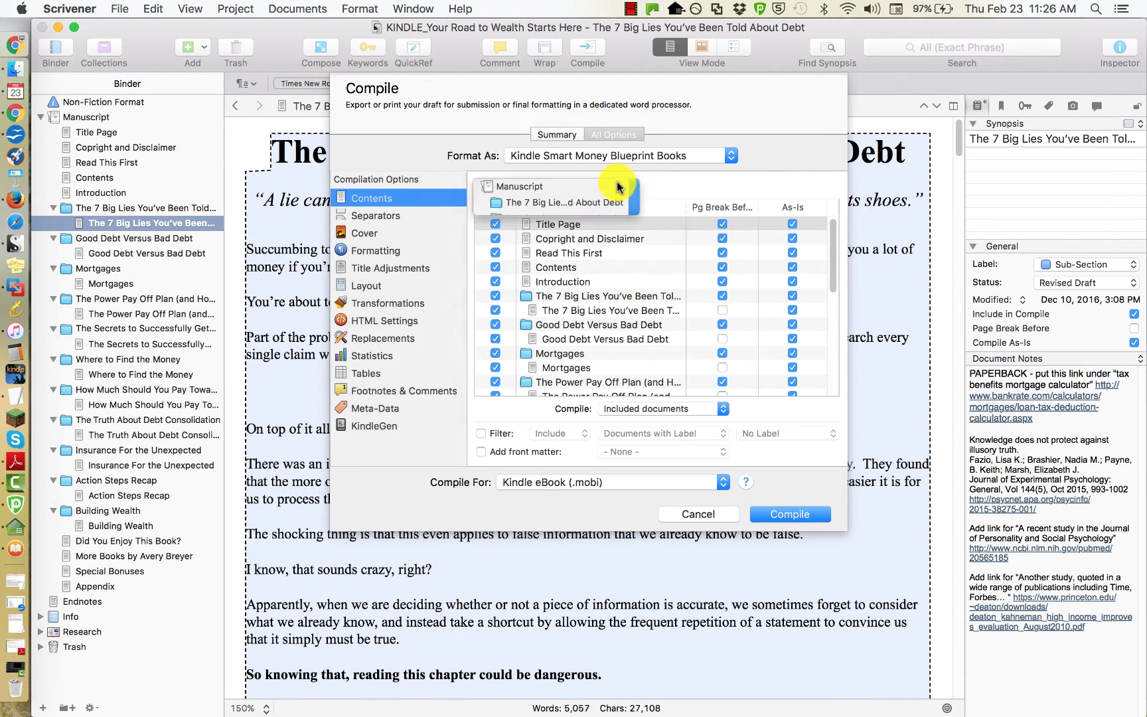
{"action": "left_click", "coordinate": [398, 216]}
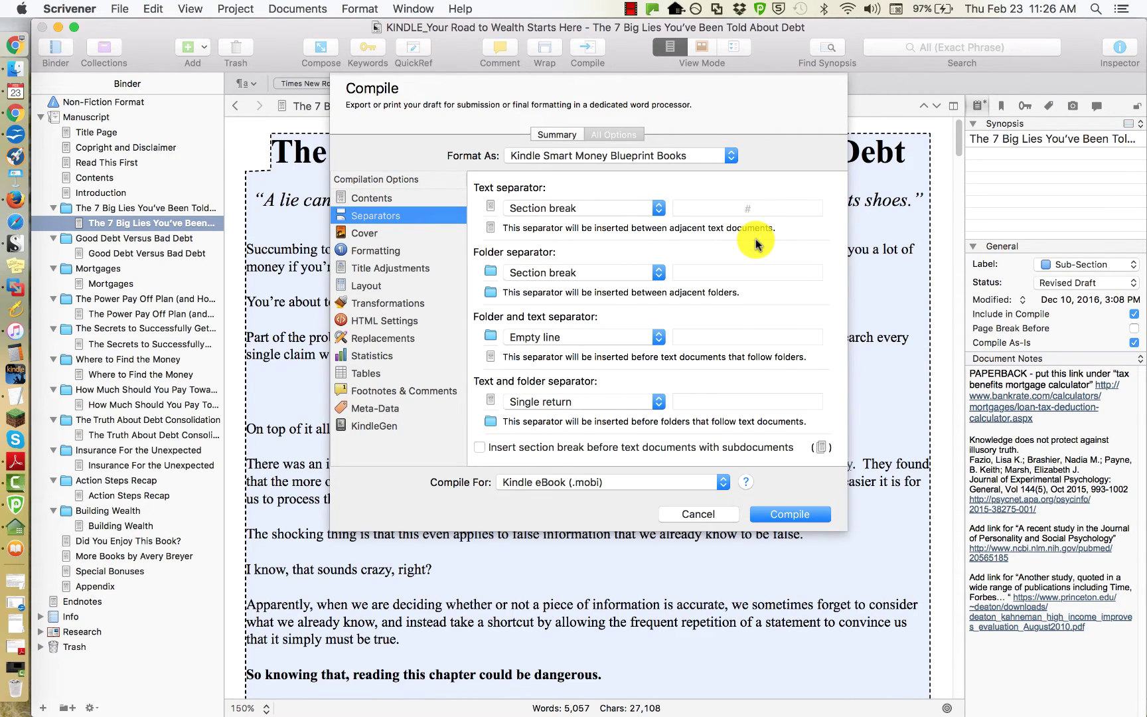
Review the Cover, Formatting, Title Adjustments and Layout compile settings.
{"action": "left_click", "coordinate": [382, 233]}
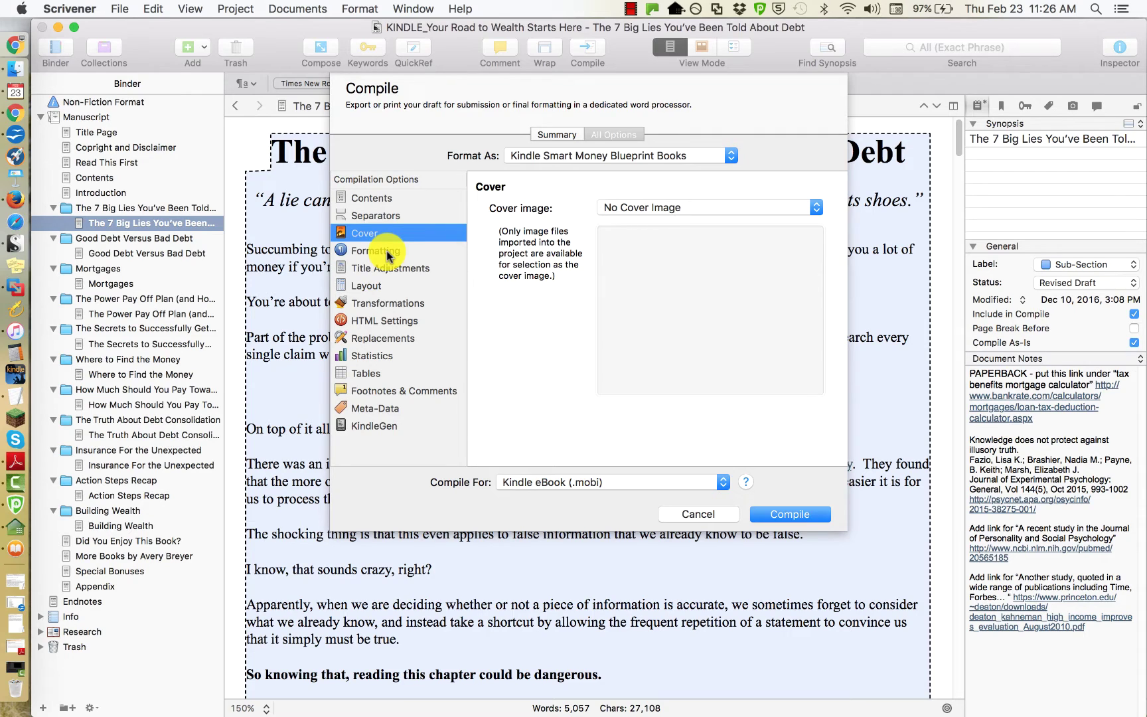
{"action": "left_click", "coordinate": [388, 256]}
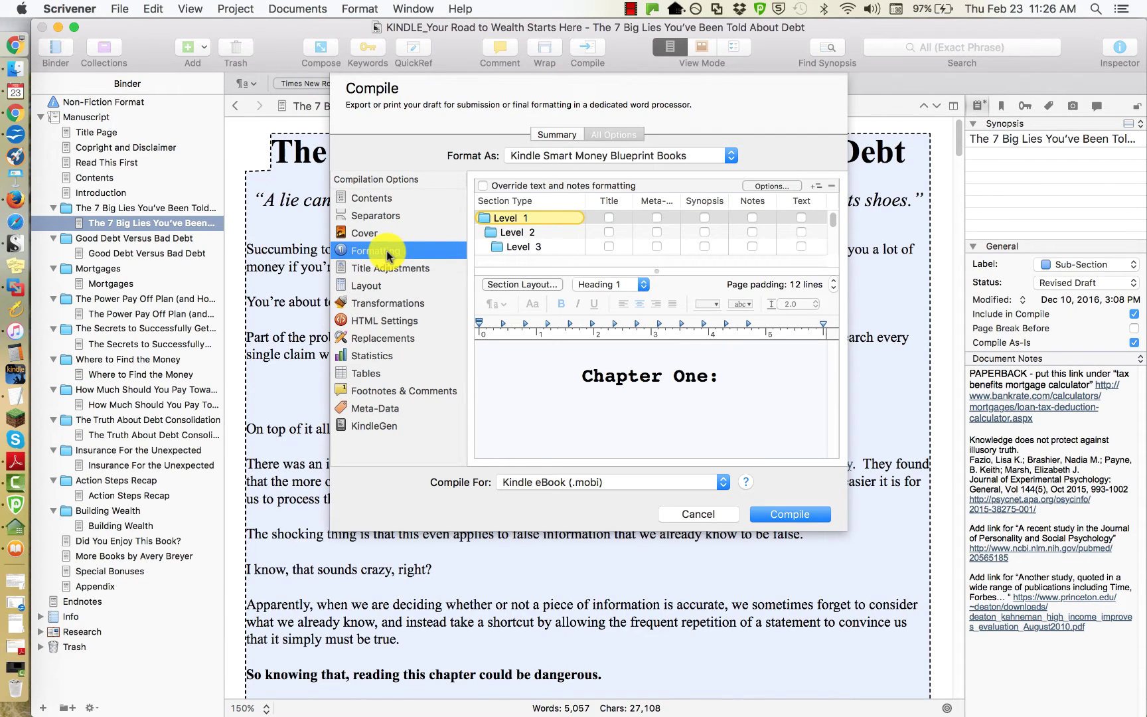
{"action": "scroll", "coordinate": [703, 226], "scroll_direction": "down", "scroll_amount": 3}
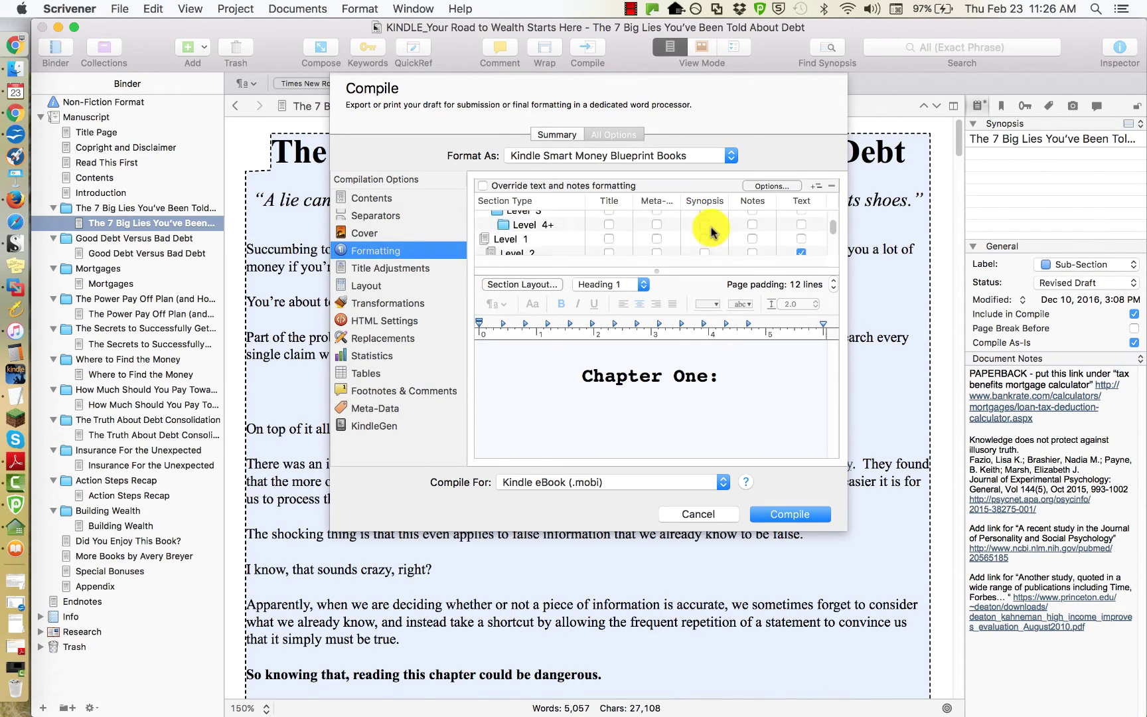
{"action": "scroll", "coordinate": [710, 231], "scroll_direction": "down", "scroll_amount": 2}
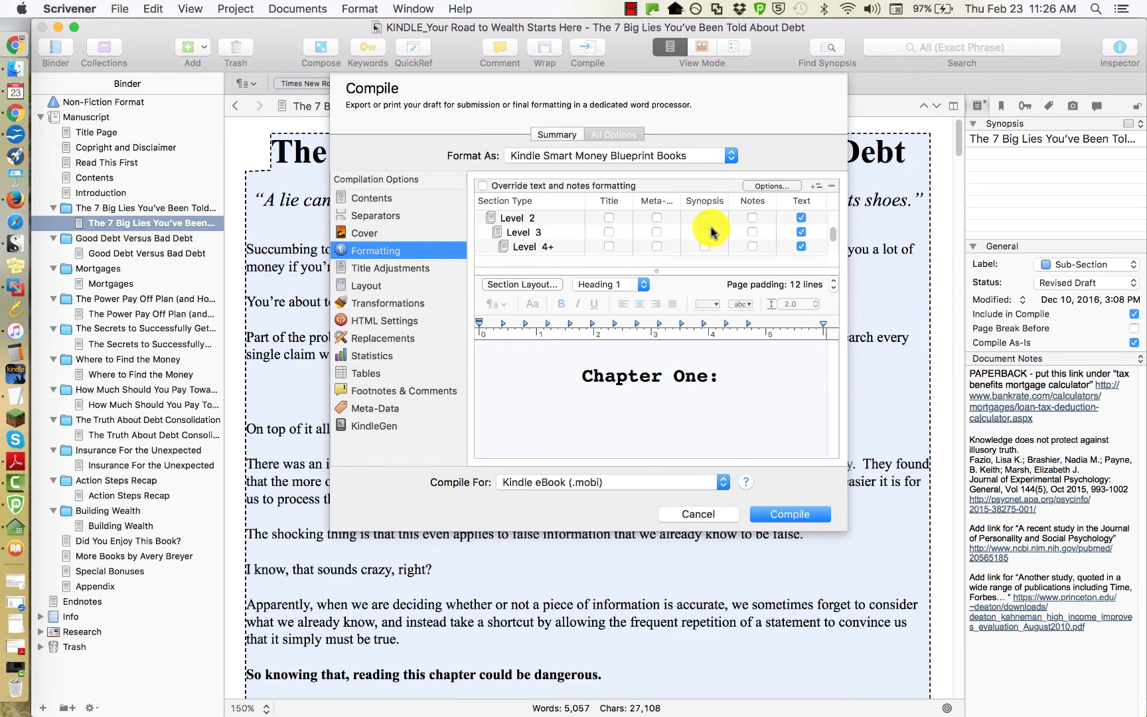
{"action": "scroll", "coordinate": [711, 230], "scroll_direction": "up", "scroll_amount": 2}
{"action": "scroll", "coordinate": [711, 231], "scroll_direction": "down", "scroll_amount": 2}
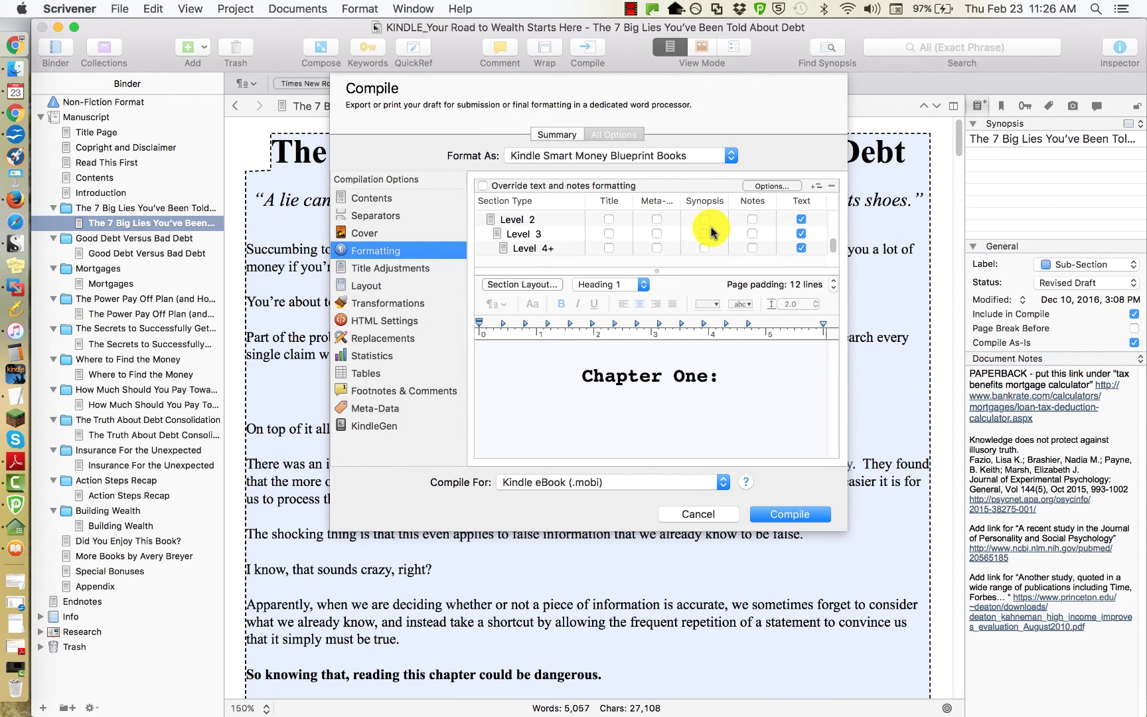
{"action": "left_click", "coordinate": [373, 266]}
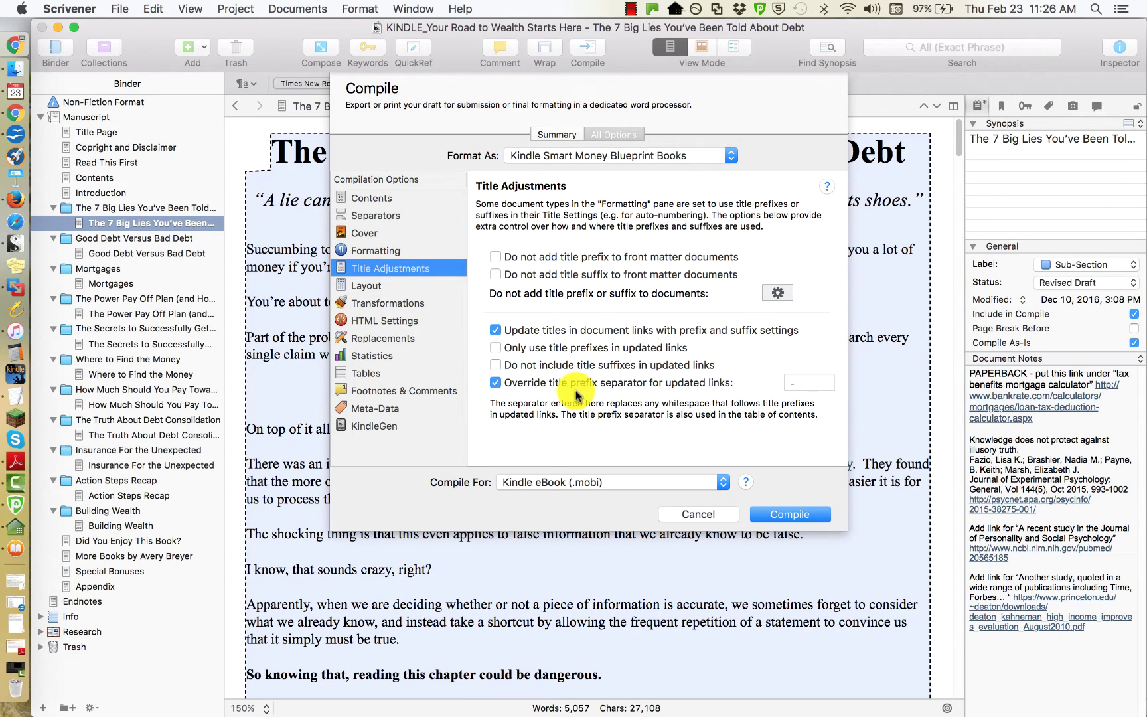
{"action": "left_click", "coordinate": [406, 285]}
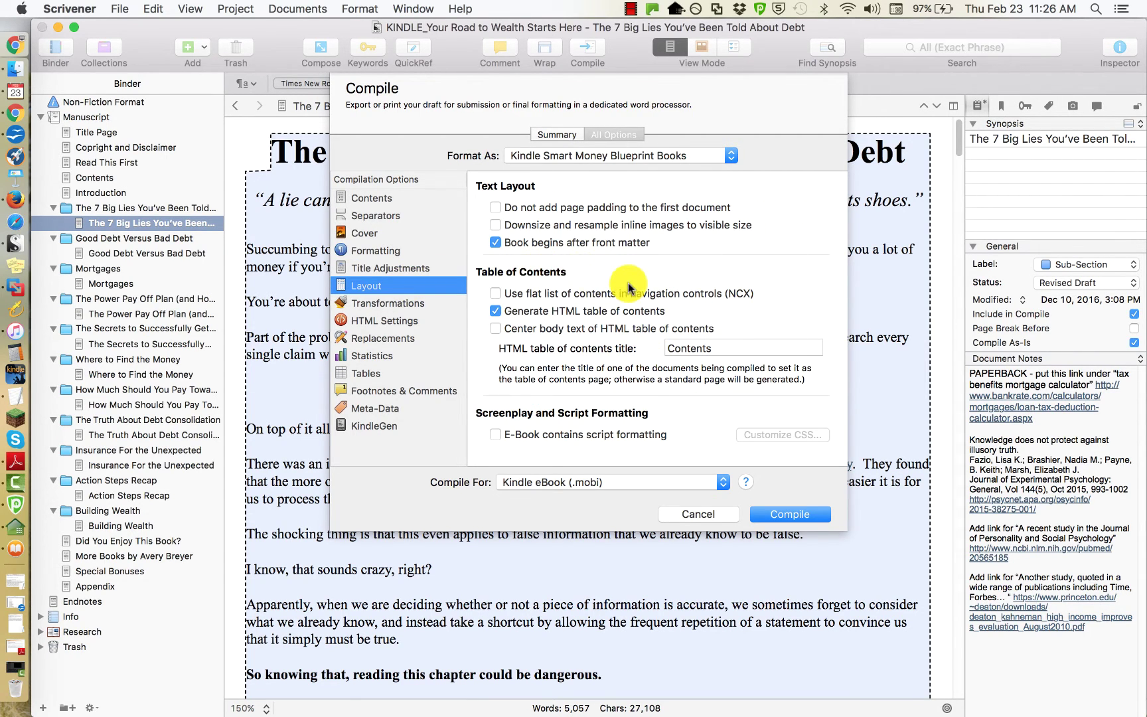
Check Transformations through Meta-Data and KindleGen settings, then compile the book to .mobi.
{"action": "left_click", "coordinate": [378, 303]}
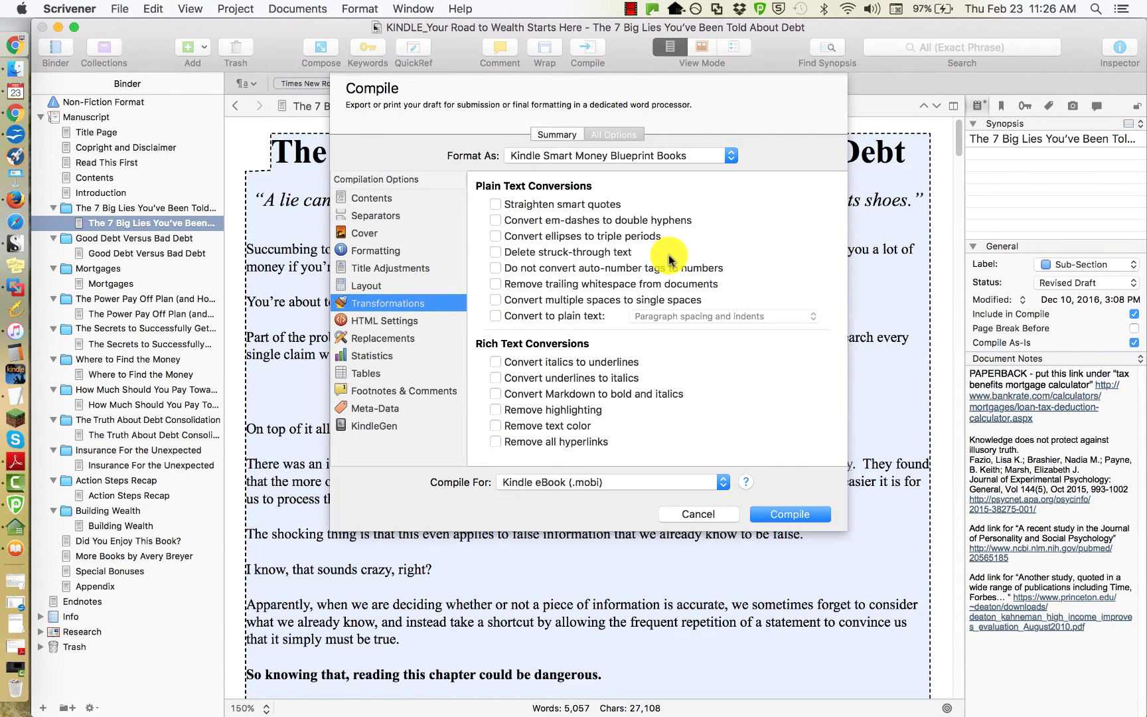
{"action": "left_click", "coordinate": [366, 324]}
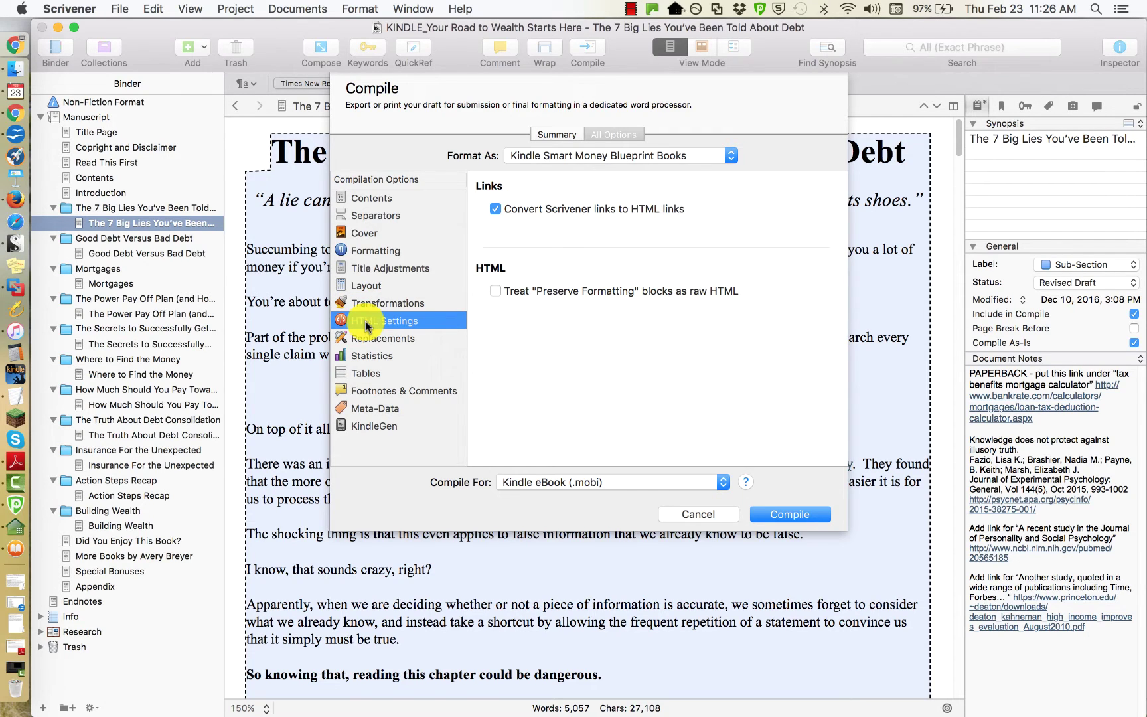
{"action": "left_click", "coordinate": [382, 337]}
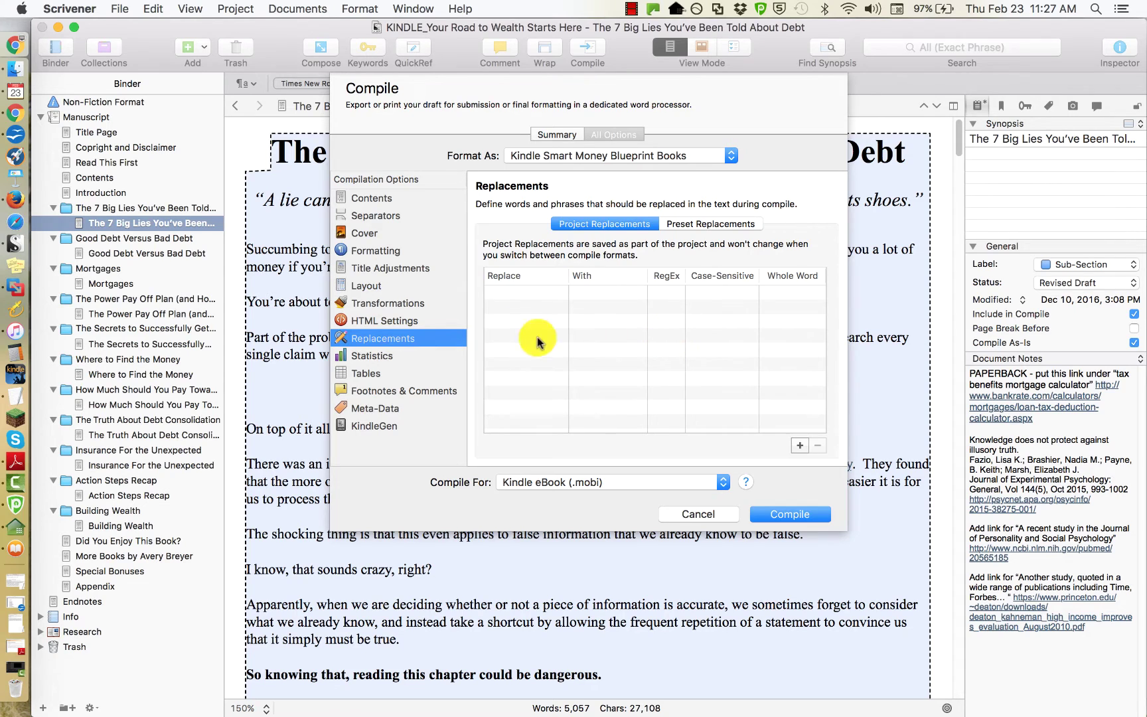
{"action": "left_click", "coordinate": [398, 365]}
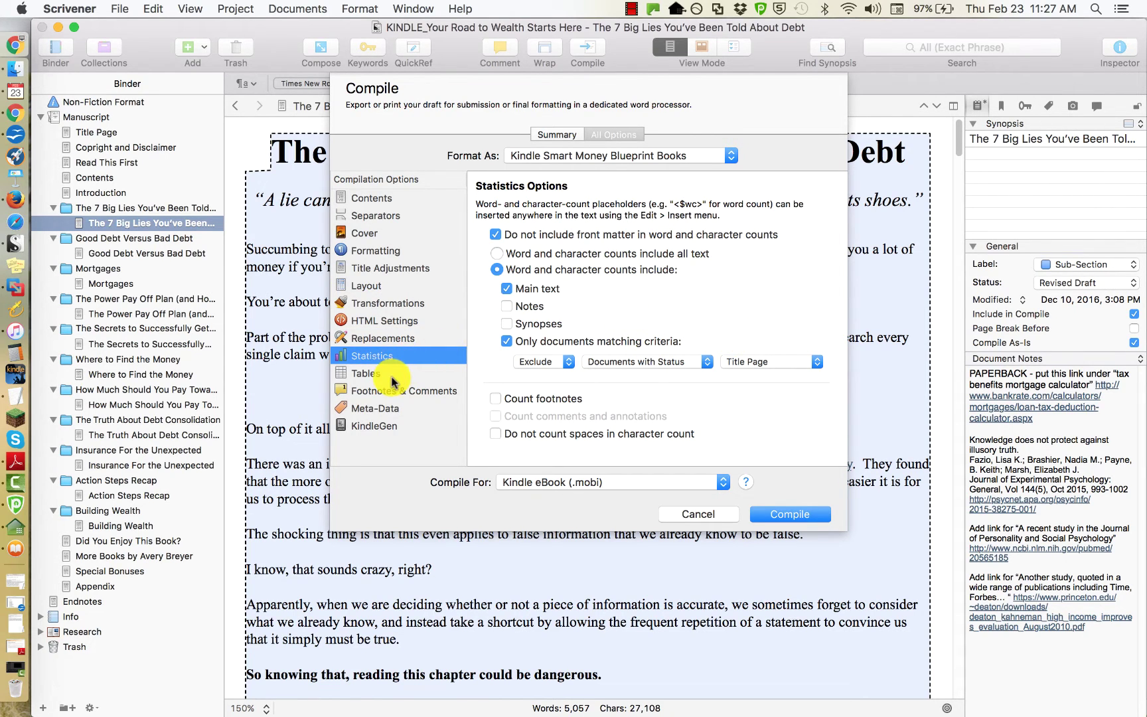
{"action": "left_click", "coordinate": [390, 373]}
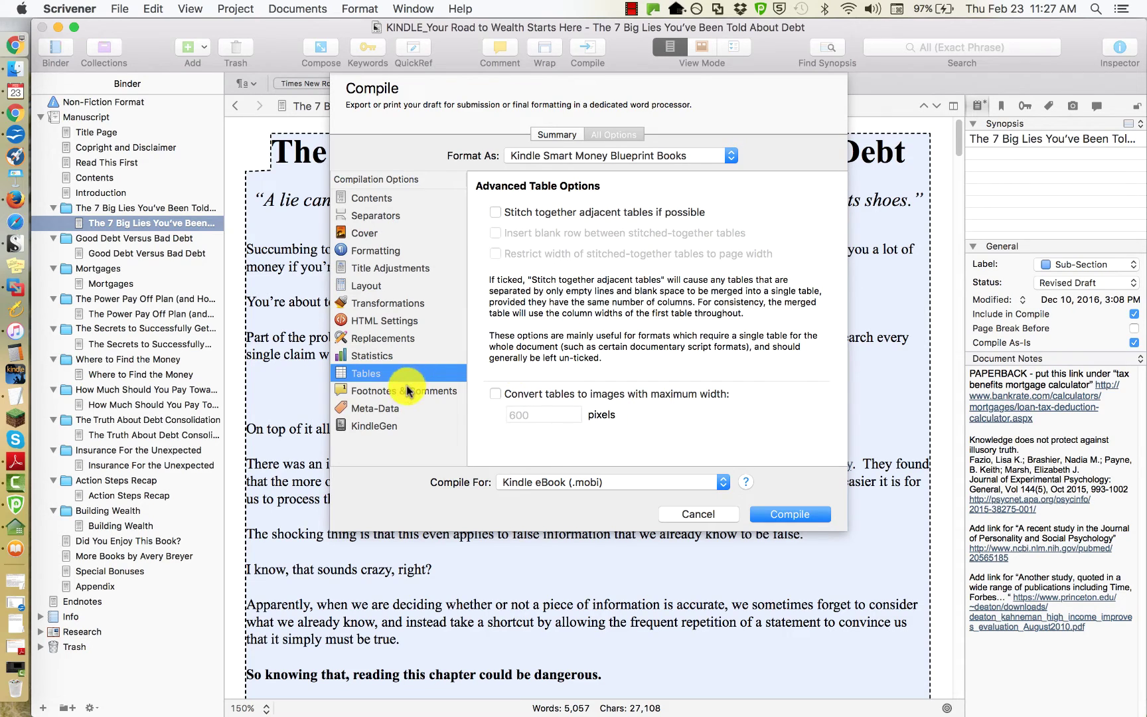
{"action": "left_click", "coordinate": [402, 390]}
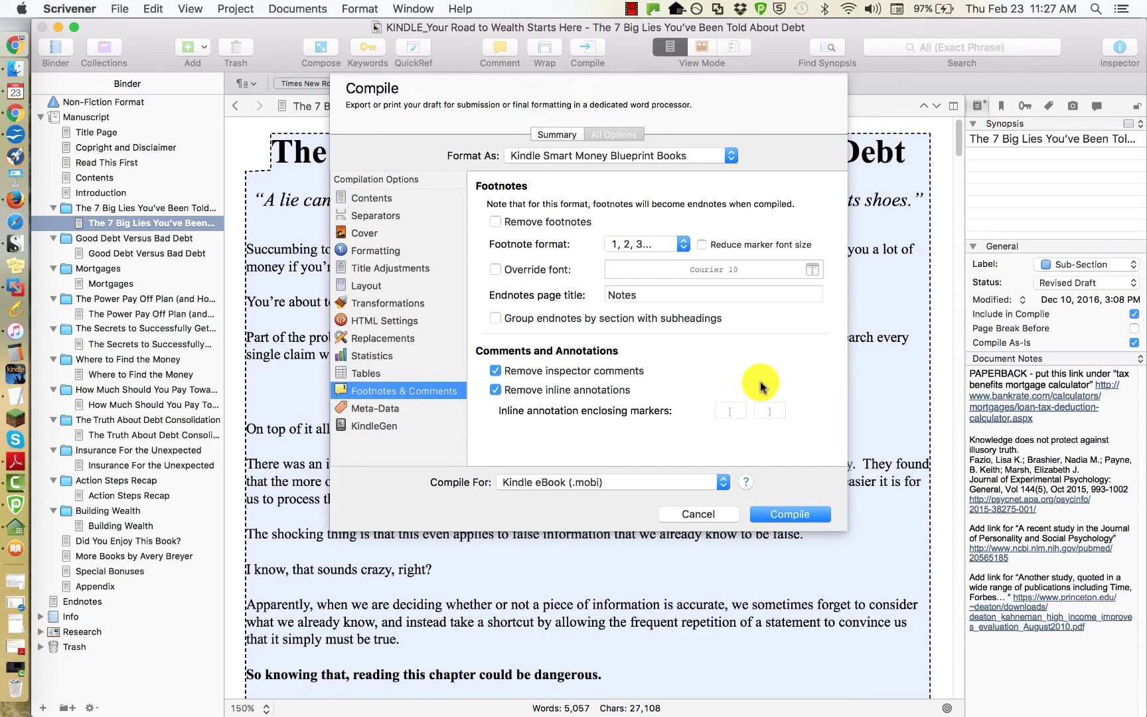
{"action": "left_click", "coordinate": [406, 406]}
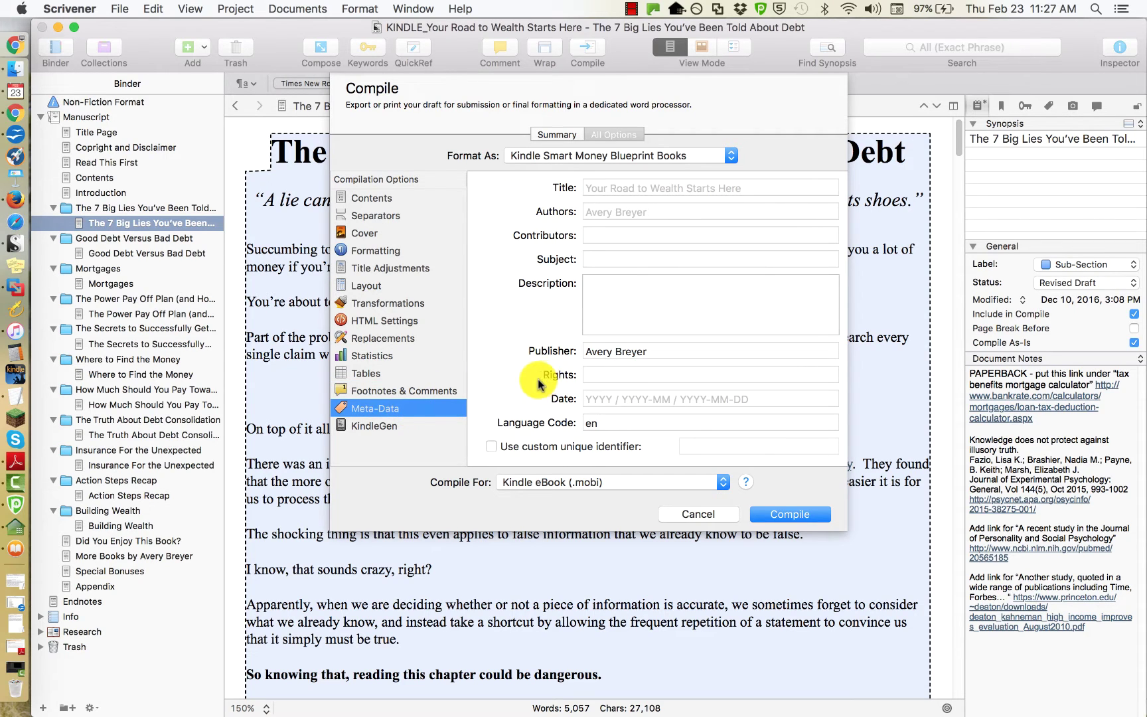
{"action": "left_click", "coordinate": [385, 425]}
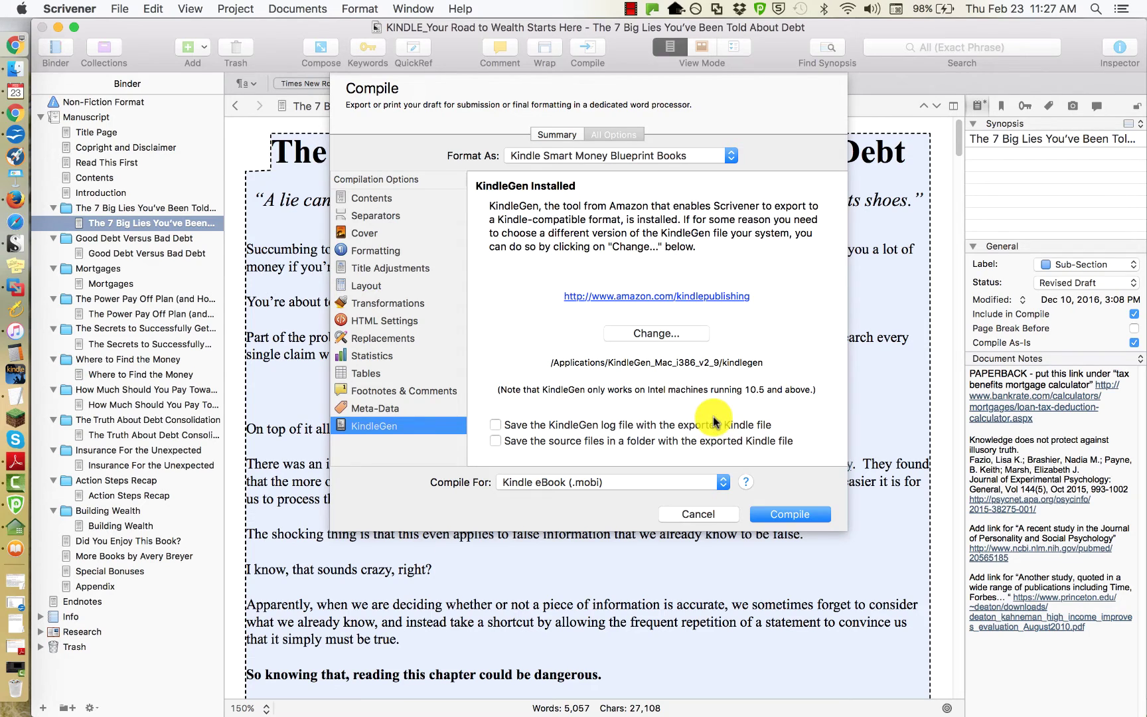
{"action": "left_click", "coordinate": [783, 514]}
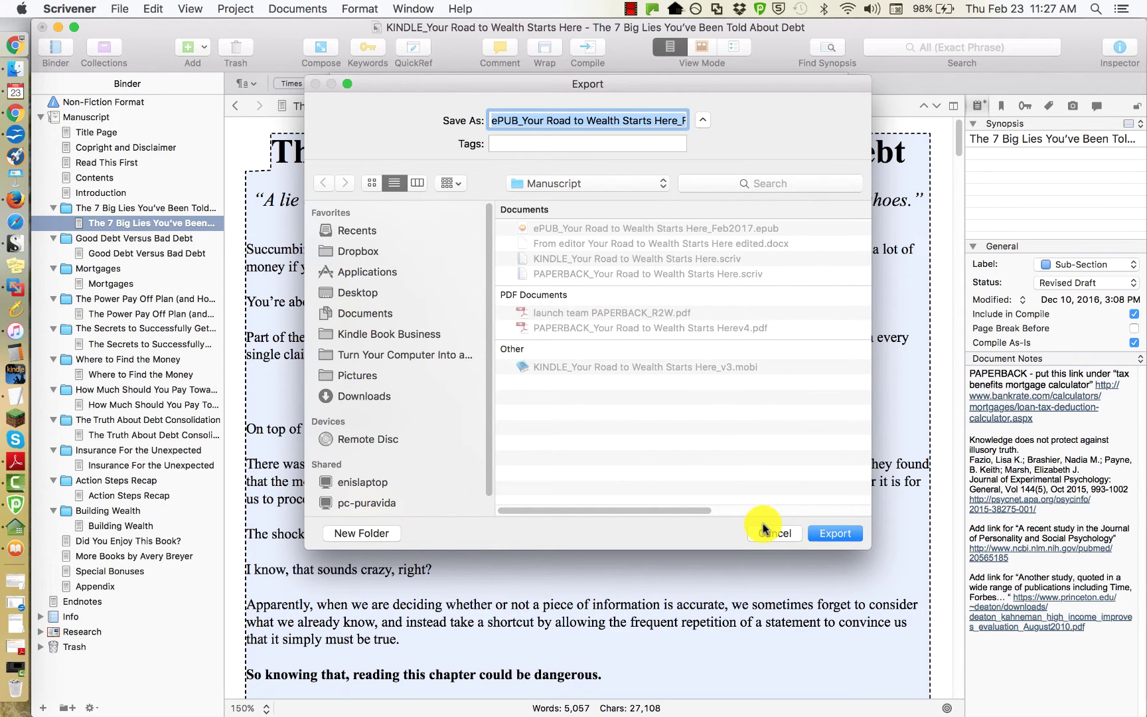
Export the book as KINDLE_Your Road to Wealth Starts Here_v4_Feb 23 2017.mobi.
{"action": "key", "text": "BackSpace"}
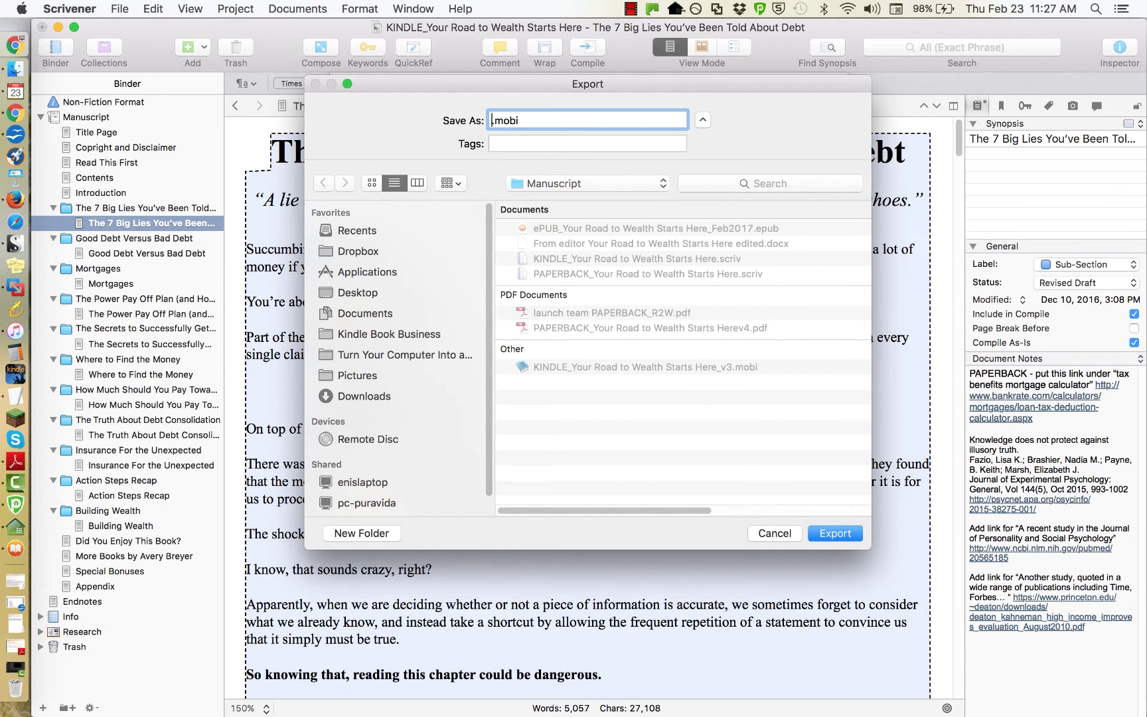
{"action": "left_click", "coordinate": [641, 374]}
{"action": "left_click", "coordinate": [662, 116]}
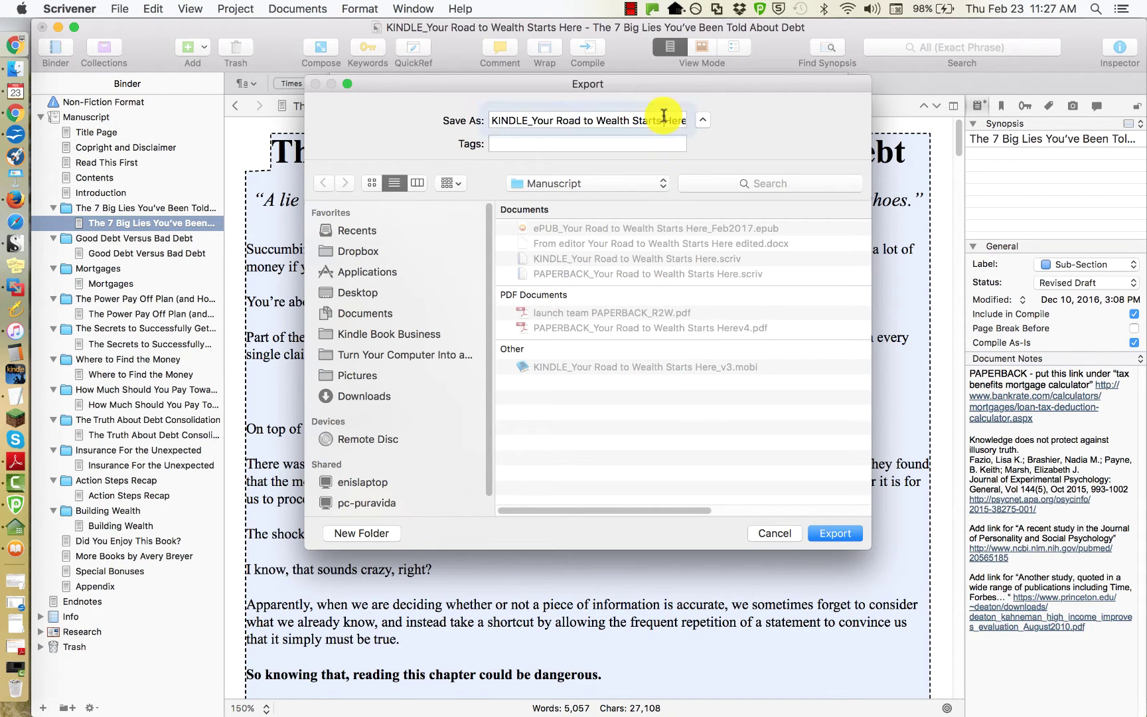
{"action": "key", "text": "Right"}
{"action": "key", "text": "Right"}
{"action": "key", "text": "Right"}
{"action": "key", "text": "Right"}
{"action": "key", "text": "Right"}
{"action": "key", "text": "Right"}
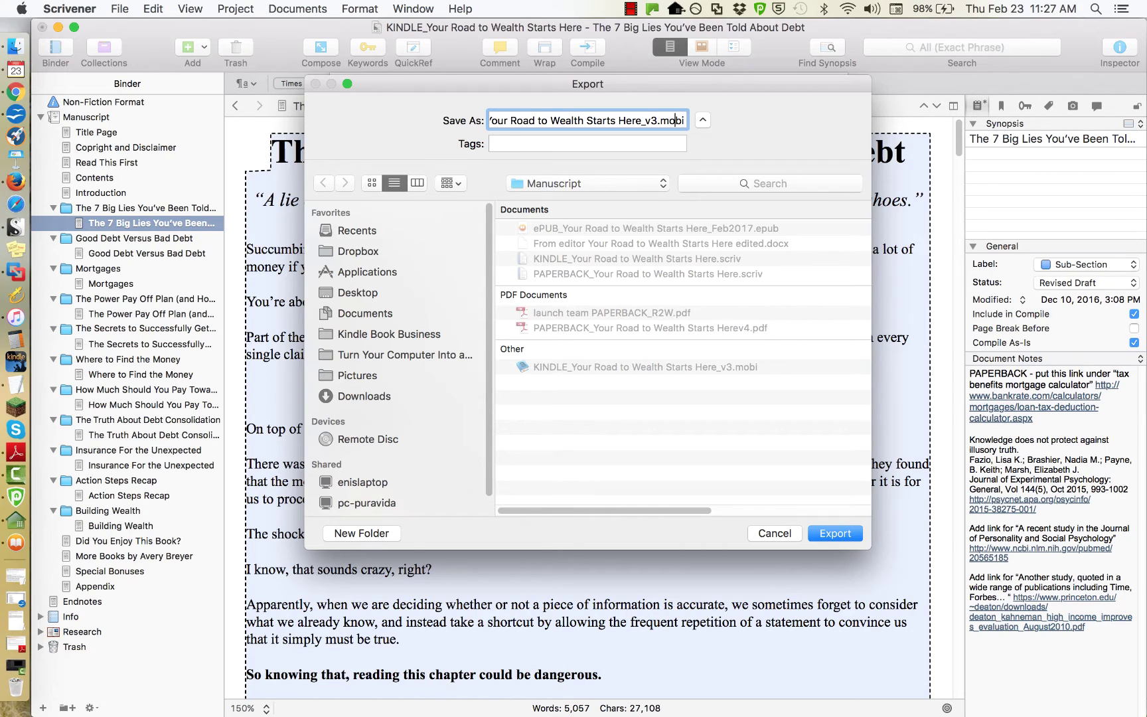
{"action": "key", "text": "BackSpace"}
{"action": "type", "text": "4"}
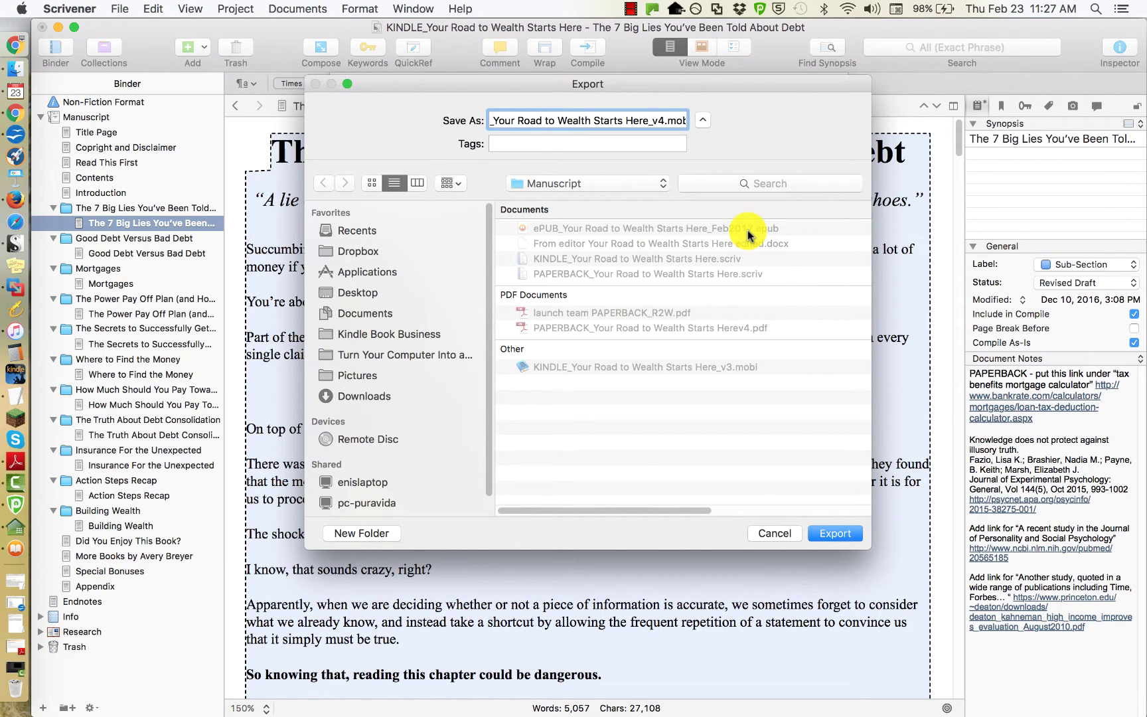
{"action": "type", "text": "_Feb"}
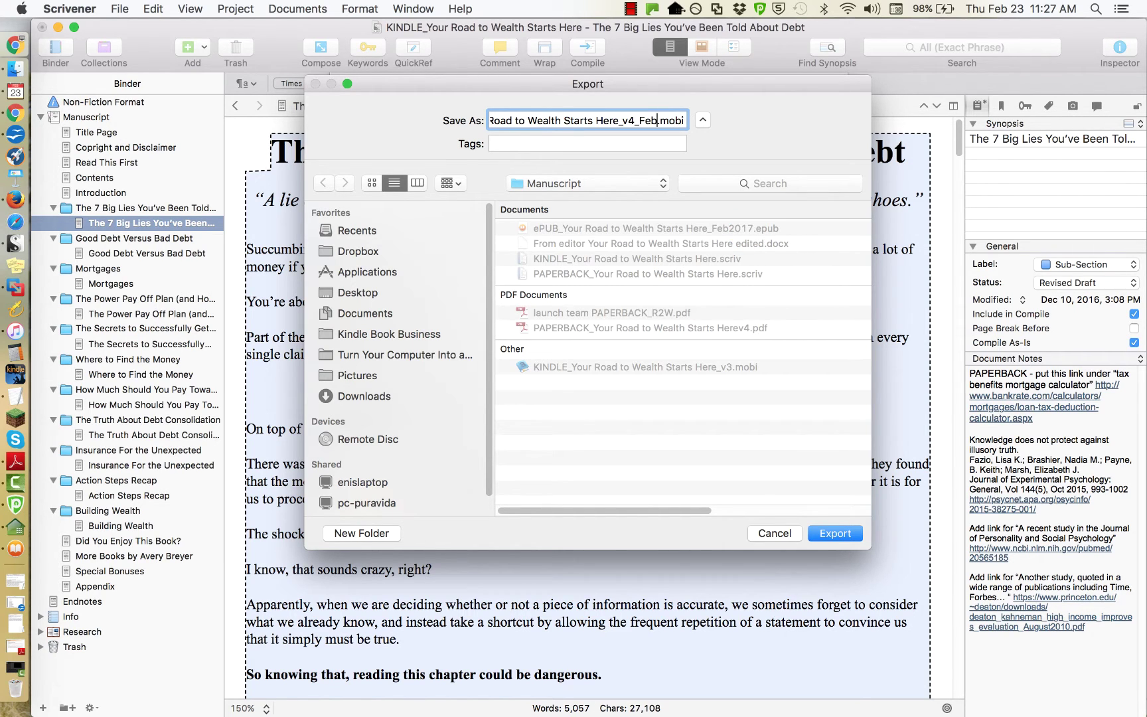
{"action": "type", "text": " 201"}
{"action": "key", "text": "BackSpace"}
{"action": "type", "text": "017"}
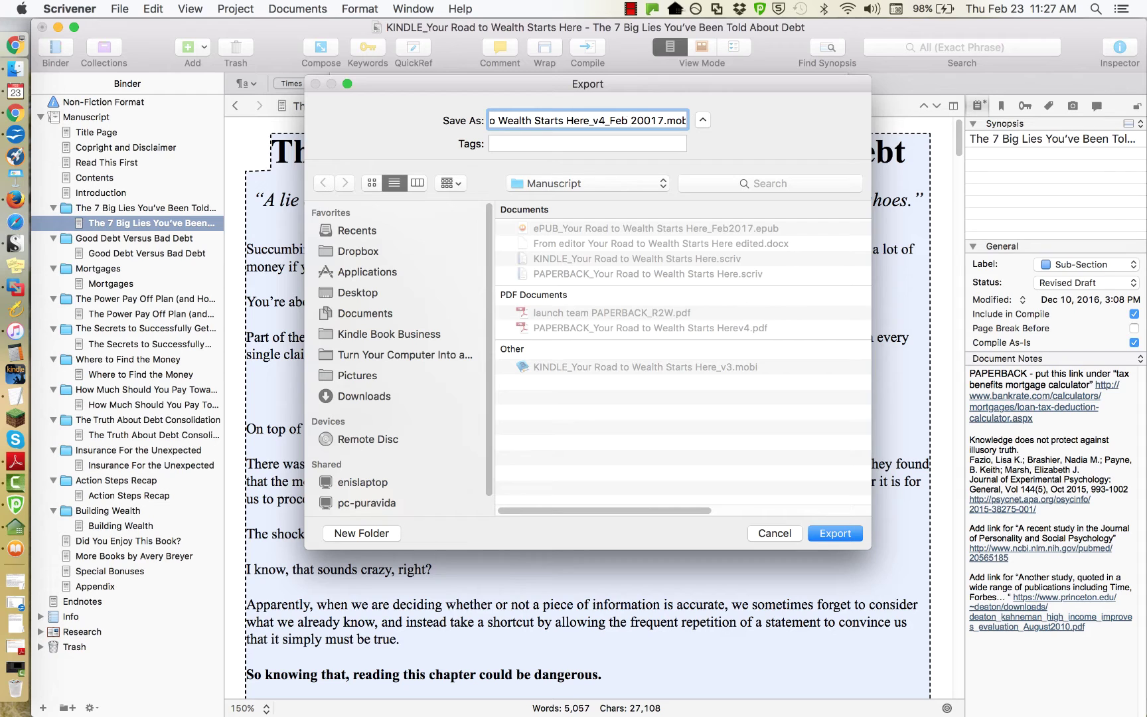
{"action": "type", "text": "232"}
{"action": "key", "text": "Right"}
{"action": "key", "text": "Delete"}
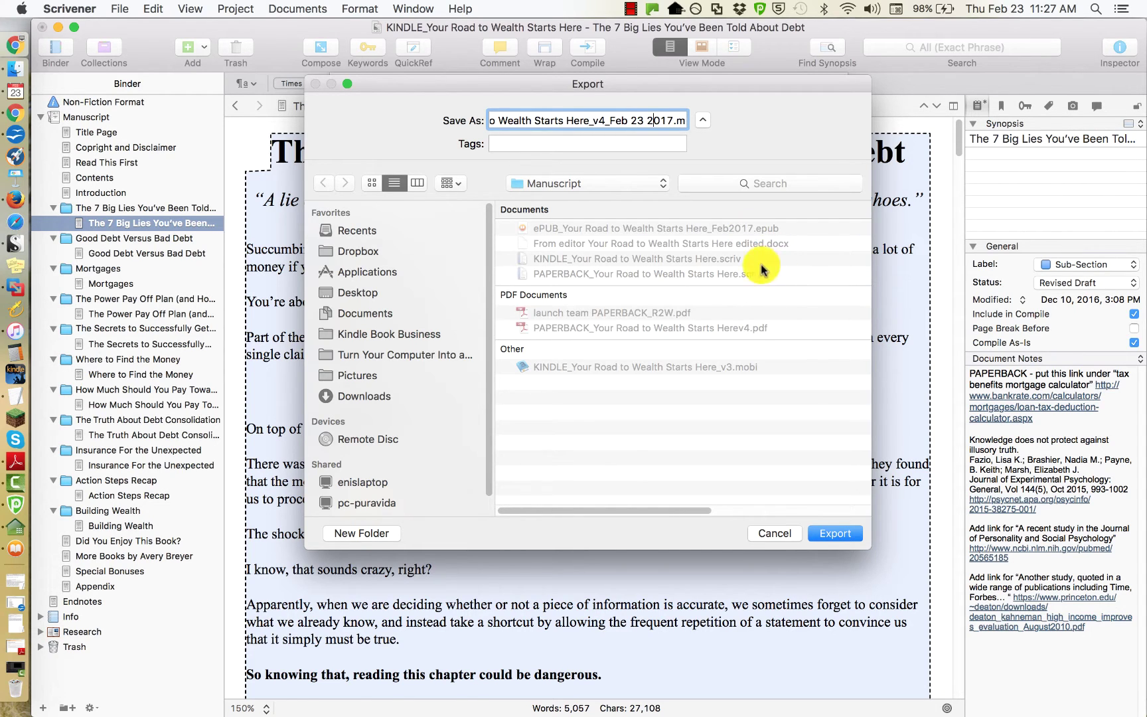
{"action": "left_click", "coordinate": [833, 533]}
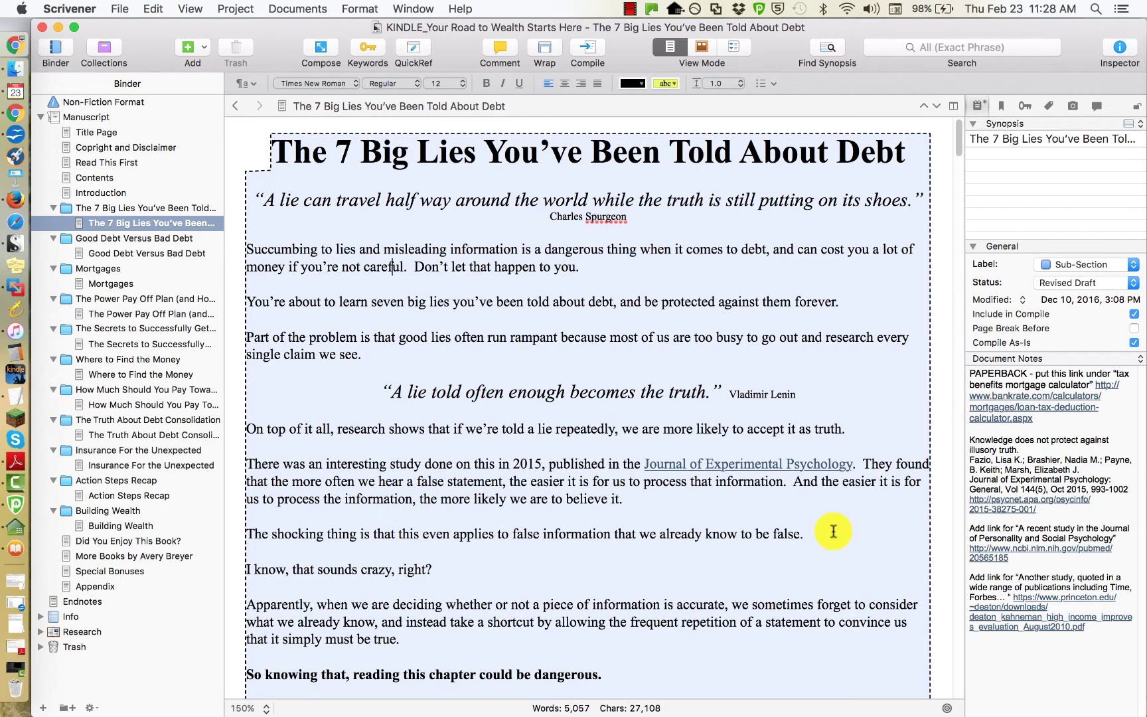
Open the v4_Feb 23 2017.mobi from the Manuscript folder with Kindle.app.
{"action": "left_click", "coordinate": [15, 79]}
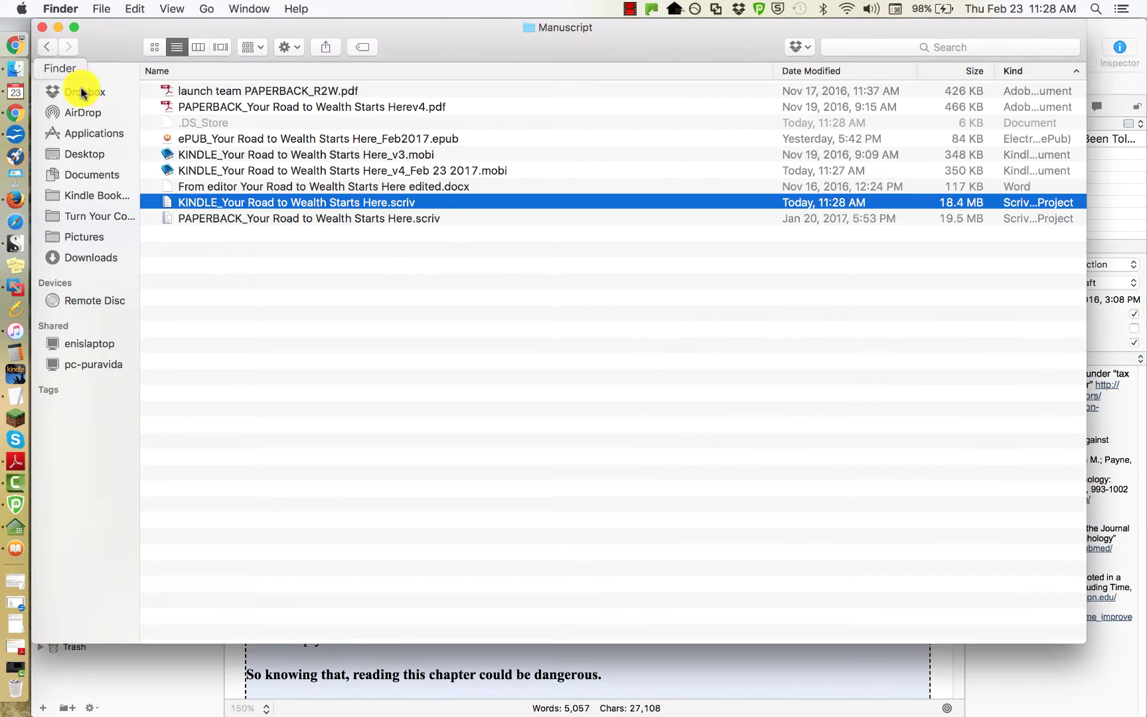
{"action": "left_click", "coordinate": [414, 172]}
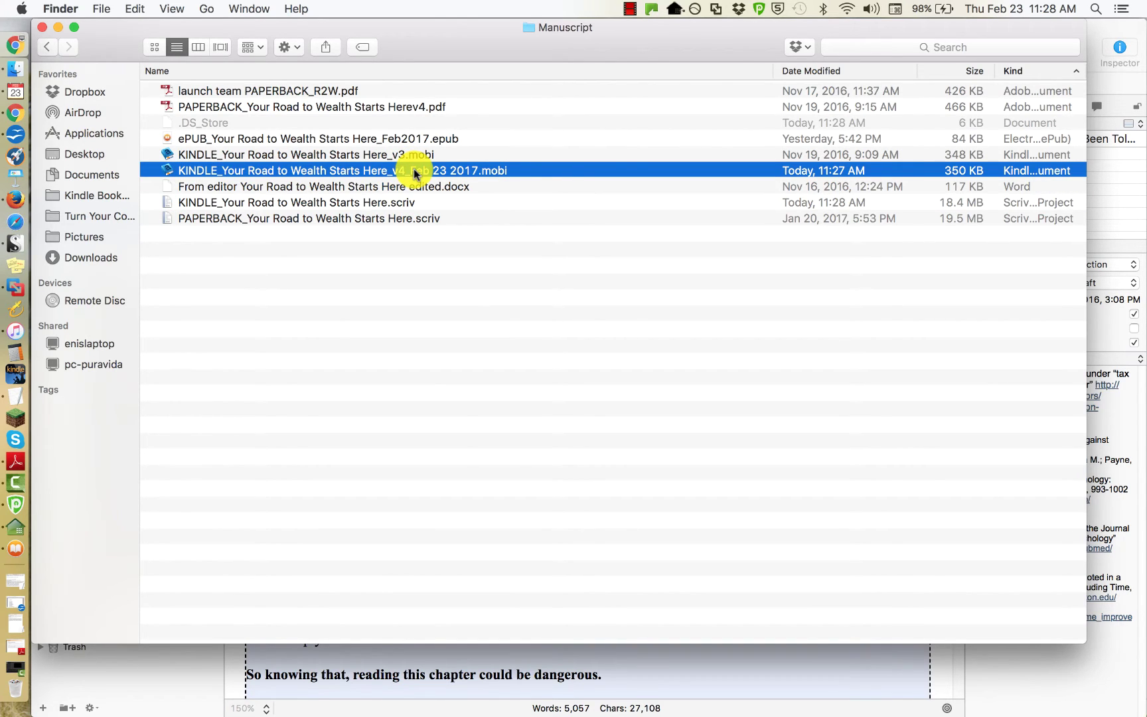
{"action": "right_click", "coordinate": [414, 171]}
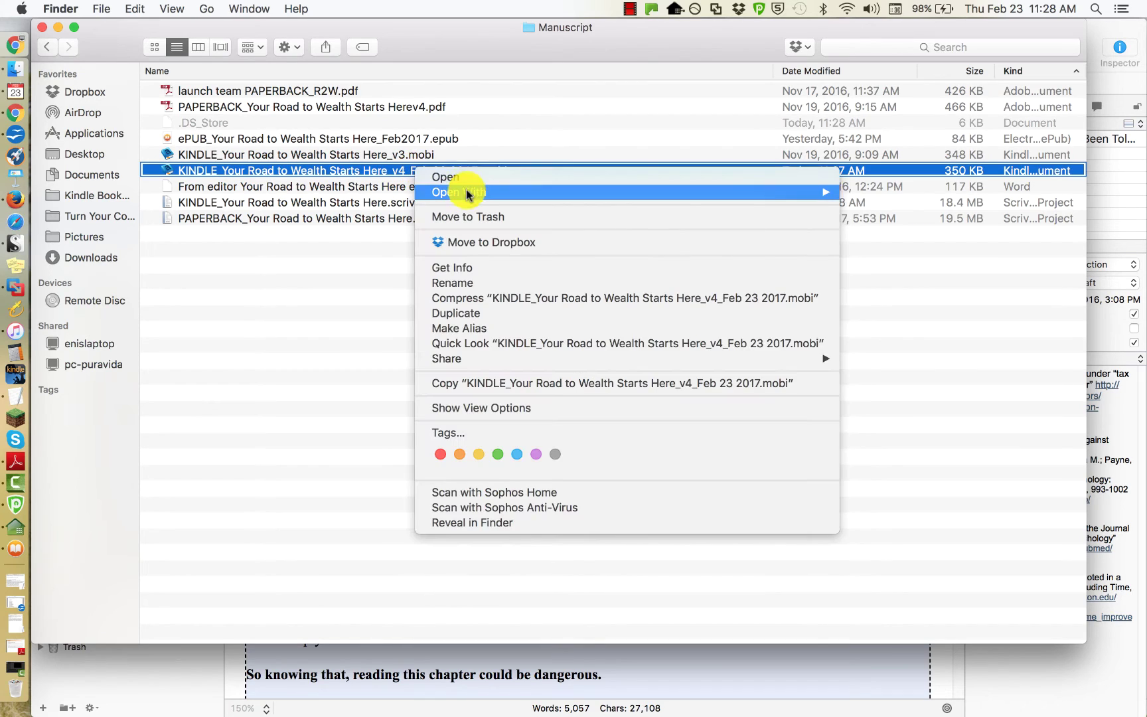
{"action": "mouse_move", "coordinate": [468, 192]}
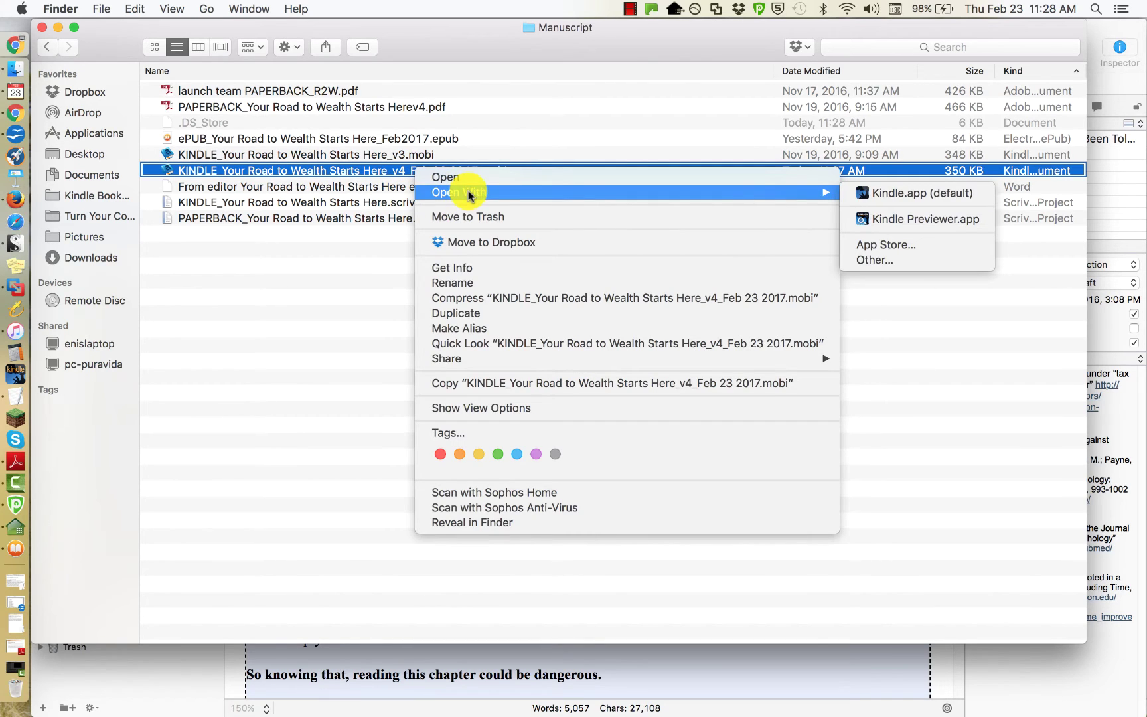
{"action": "left_click", "coordinate": [882, 200]}
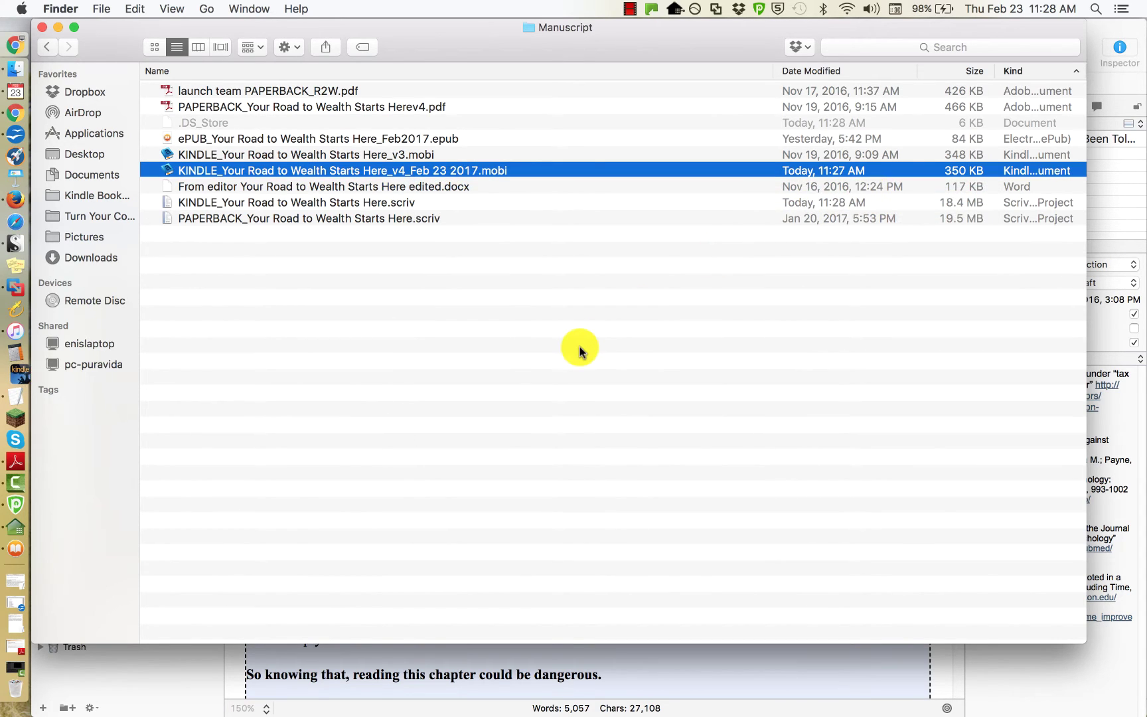
{"action": "key", "text": "Return"}
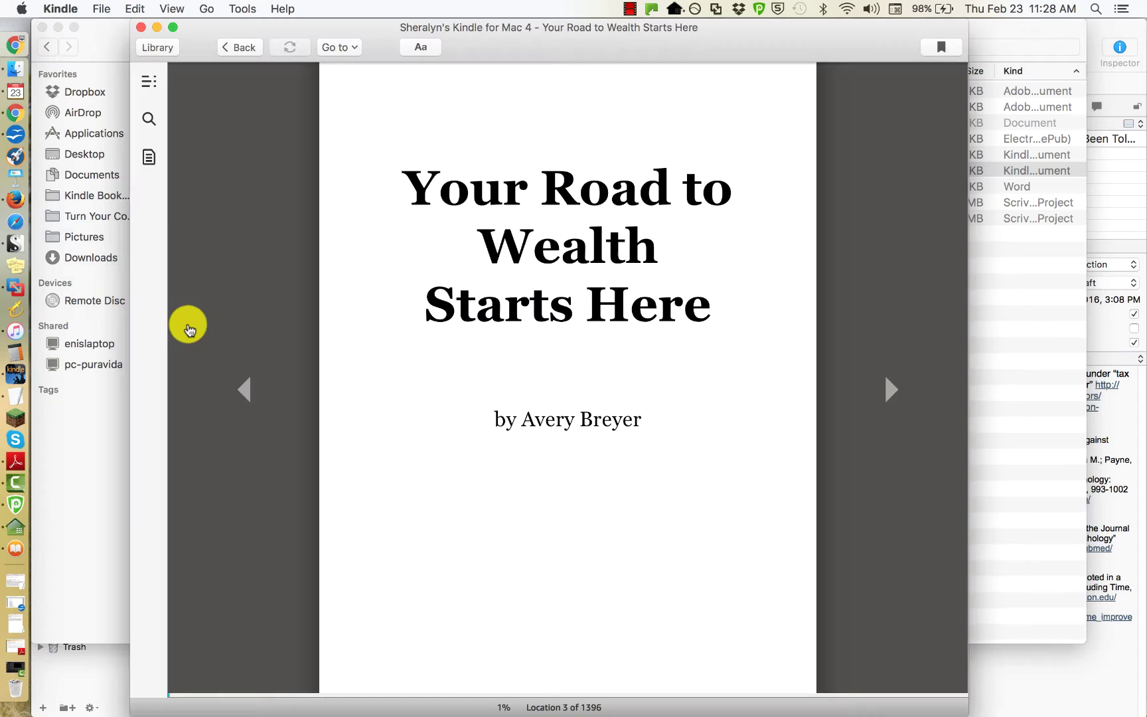
Jump through sidebar chapters from Copyright and Disclaimer to Good Debt Versus Bad Debt.
{"action": "left_click", "coordinate": [149, 79]}
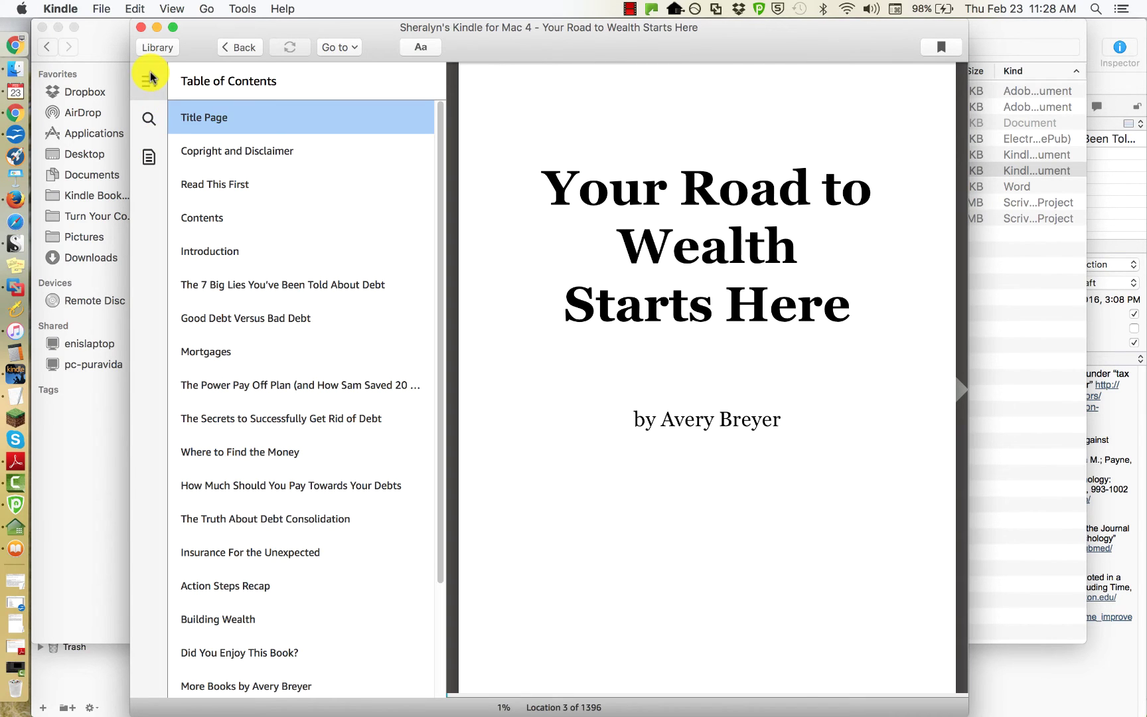
{"action": "left_click", "coordinate": [253, 152]}
{"action": "left_click", "coordinate": [243, 183]}
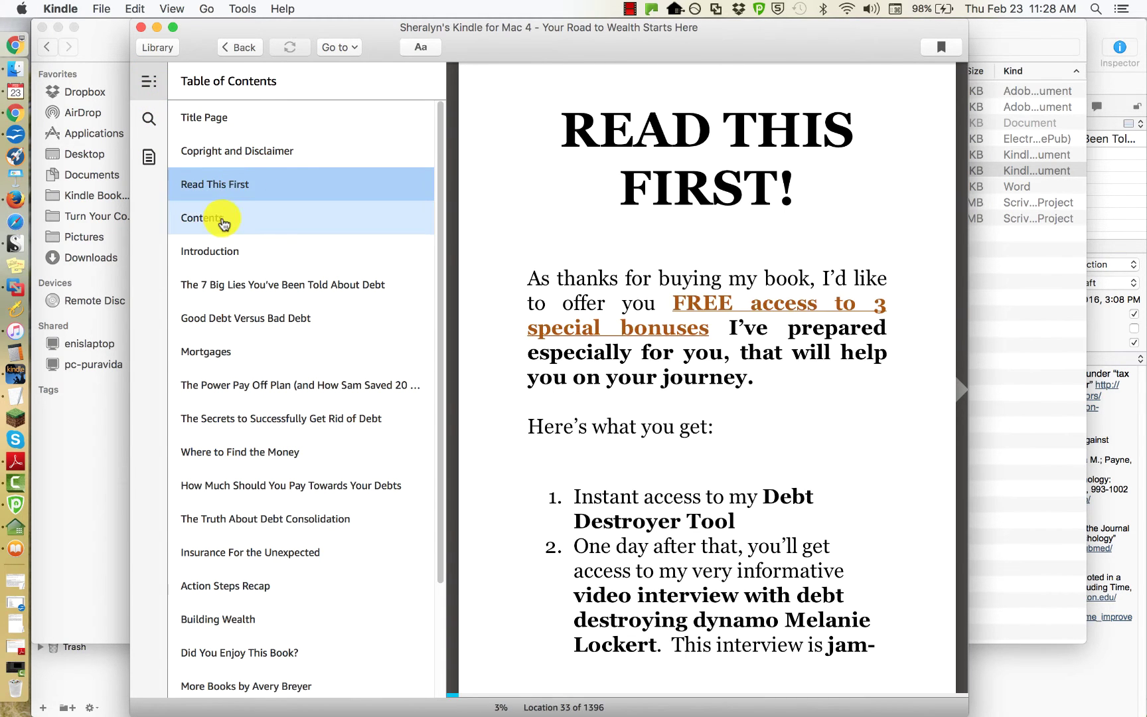
{"action": "left_click", "coordinate": [223, 219]}
{"action": "left_click", "coordinate": [223, 261]}
{"action": "left_click", "coordinate": [231, 286]}
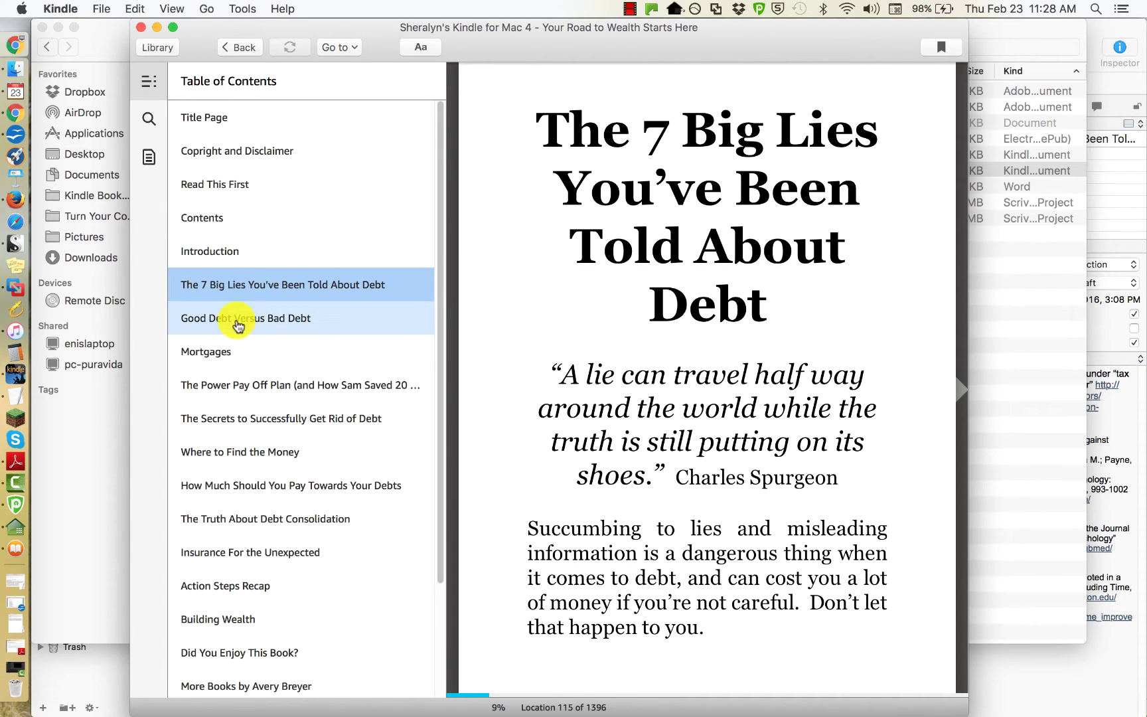
{"action": "left_click", "coordinate": [236, 319]}
Shrink the reading text, then jump from Mortgages to How Much Should You Pay Towards Your Debts.
{"action": "left_click", "coordinate": [414, 52]}
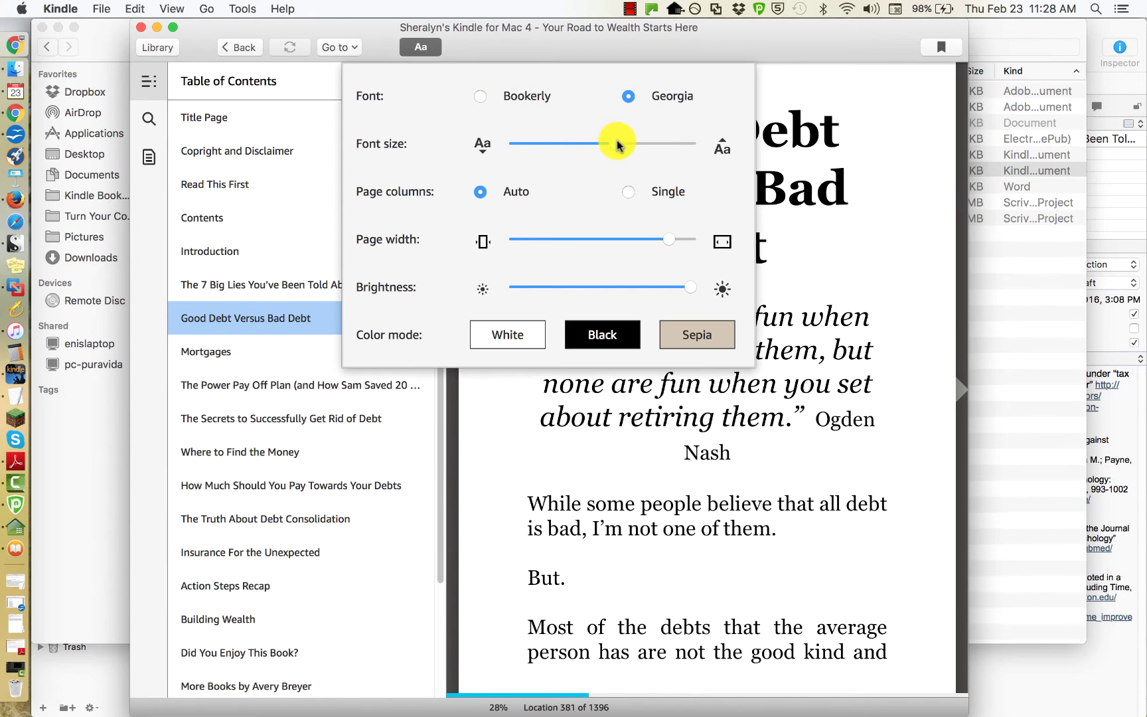
{"action": "left_click_drag", "start_coordinate": [617, 146], "coordinate": [574, 147]}
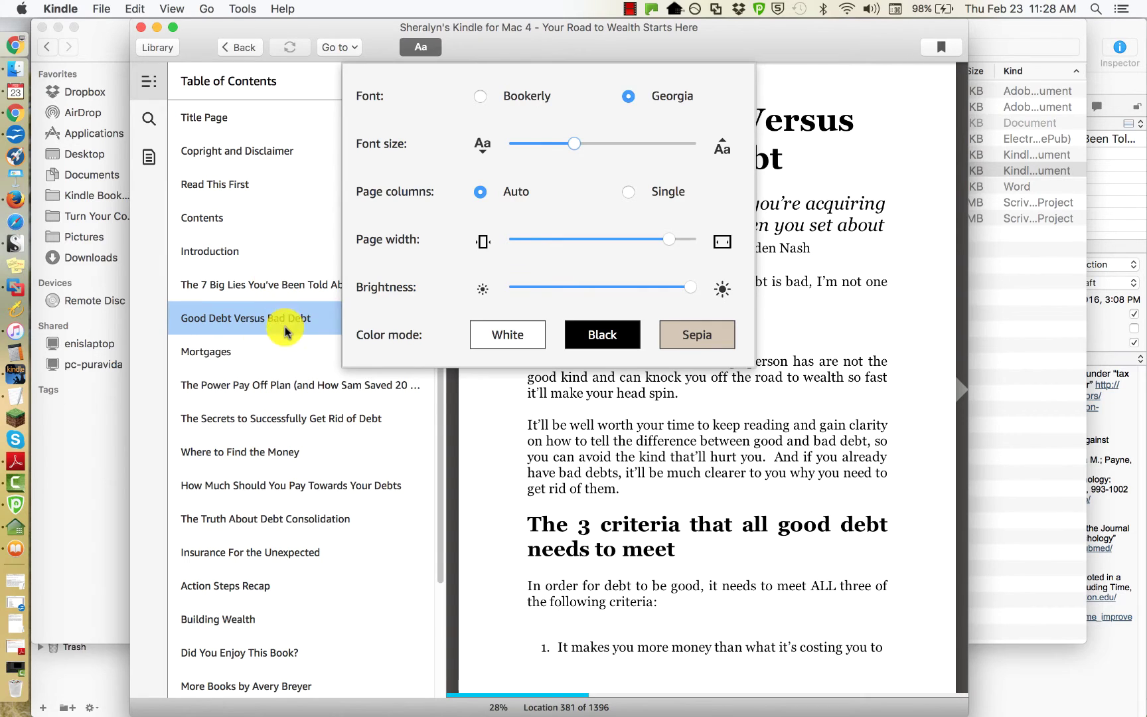
{"action": "left_click", "coordinate": [287, 350]}
{"action": "left_click", "coordinate": [256, 384]}
{"action": "left_click", "coordinate": [269, 417]}
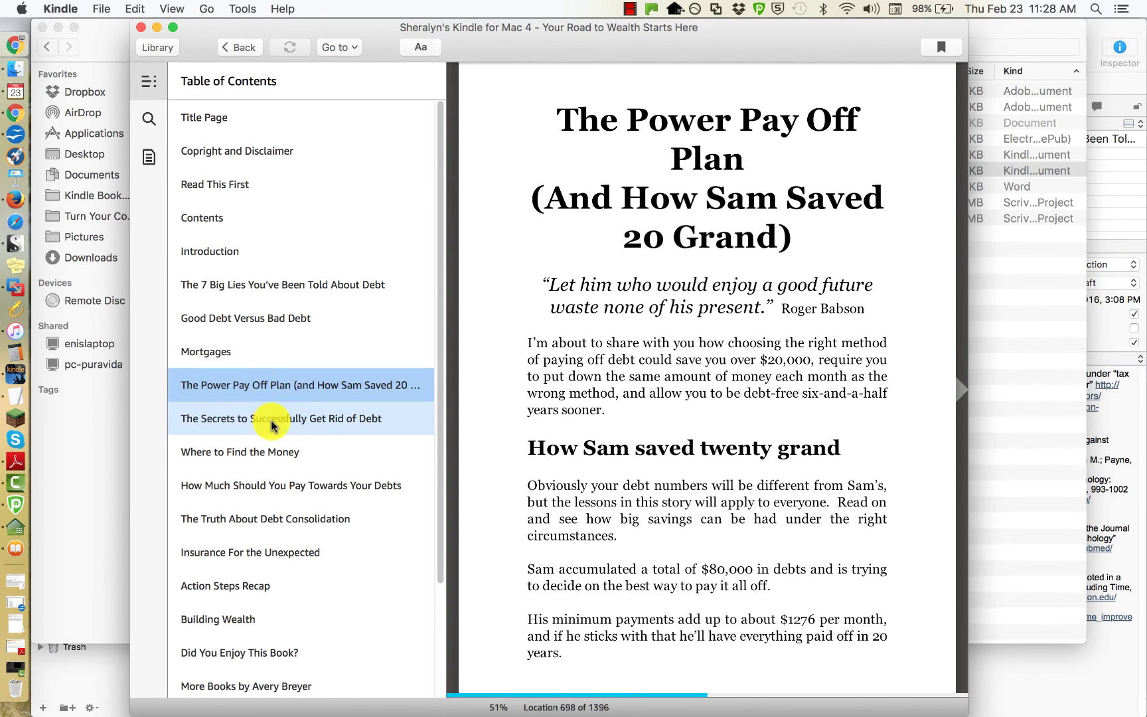
{"action": "left_click", "coordinate": [274, 453]}
{"action": "left_click", "coordinate": [277, 482]}
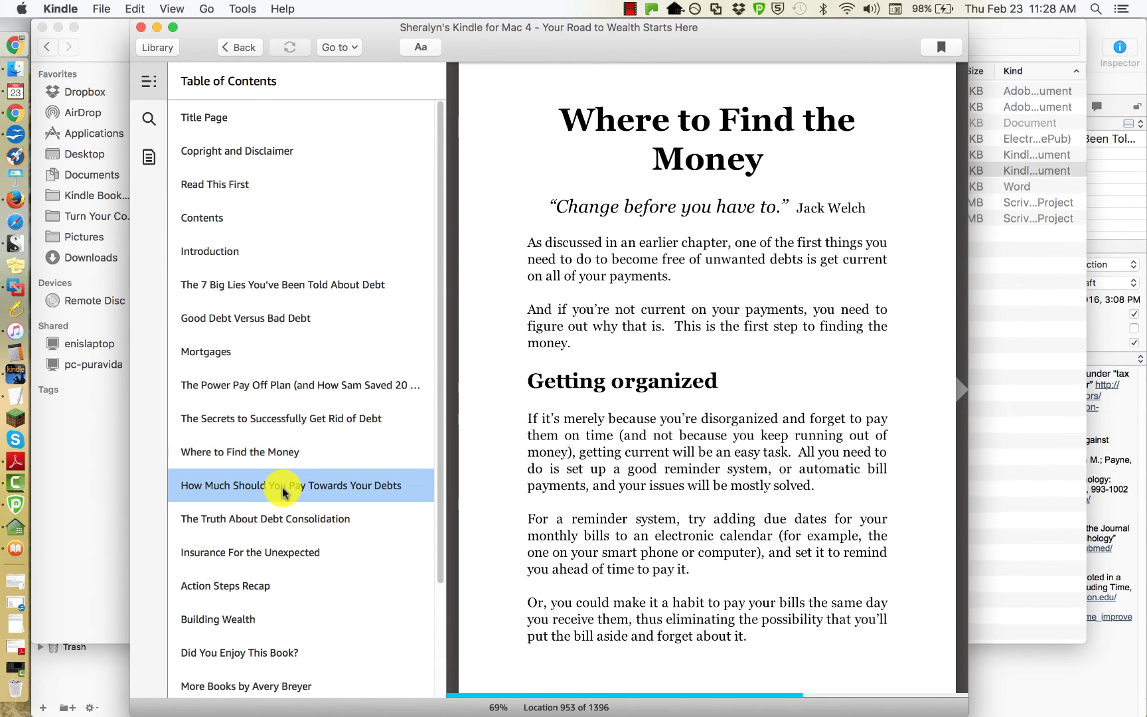
Test the Contents-page links for Mortgages, 7 Big Lies, Good Debt Versus Bad Debt and Power Pay Off Plan.
{"action": "left_click", "coordinate": [262, 217]}
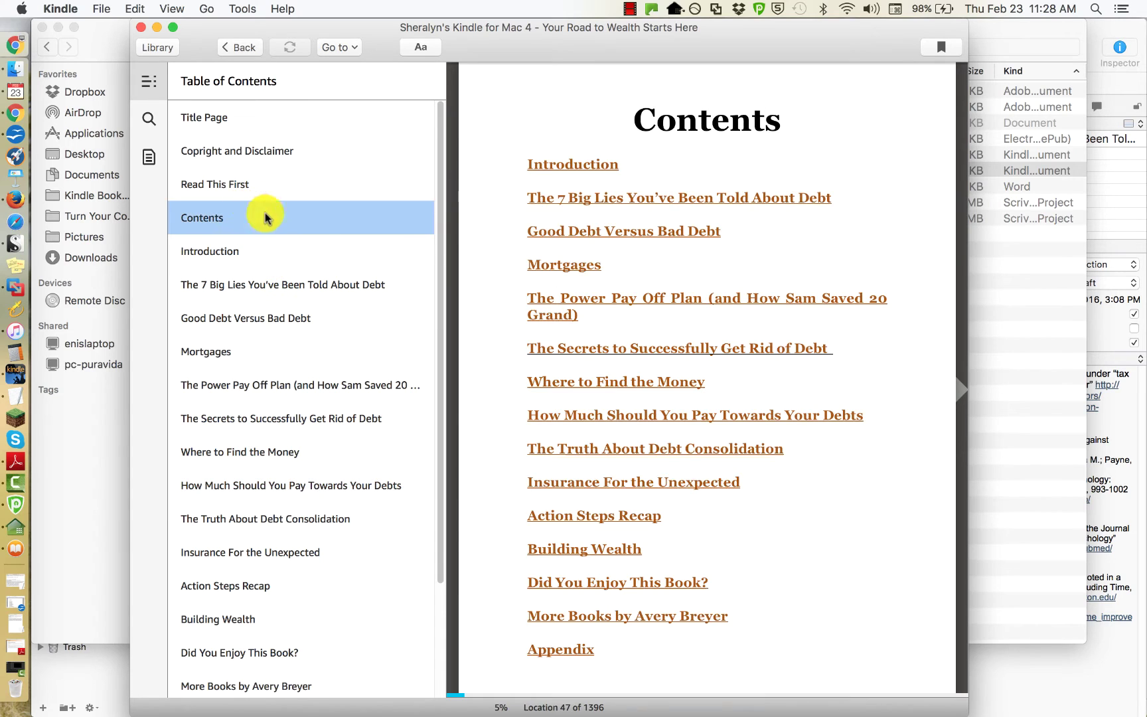
{"action": "left_click", "coordinate": [582, 271]}
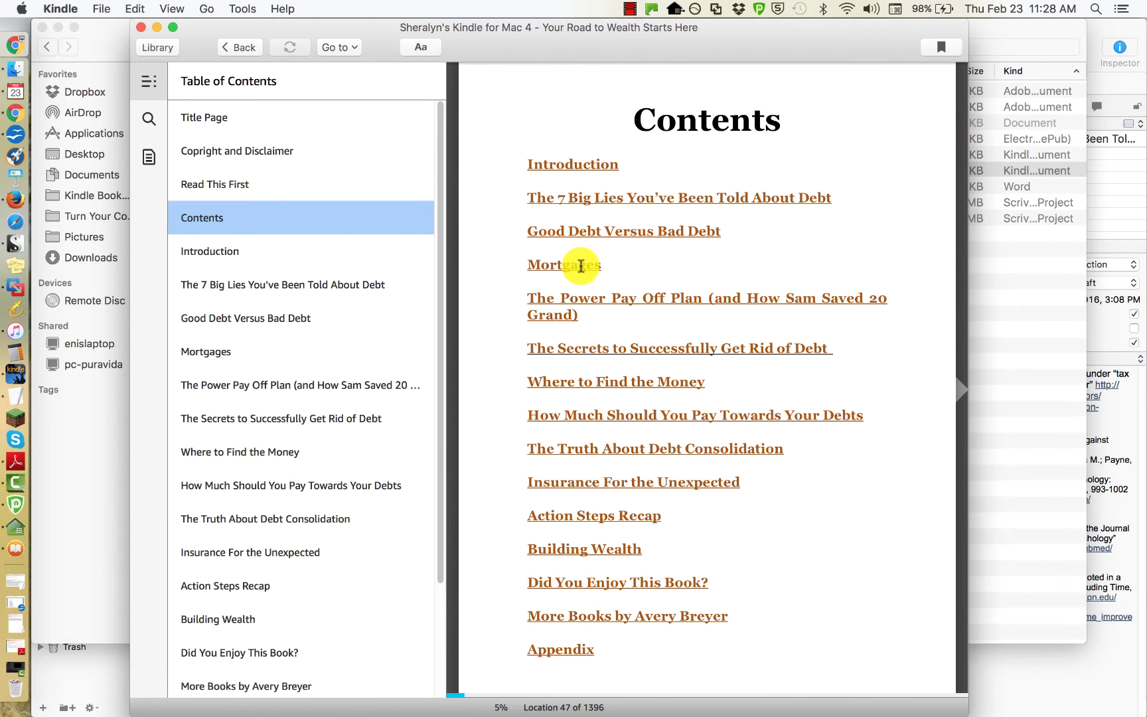
{"action": "left_click", "coordinate": [205, 217]}
{"action": "left_click", "coordinate": [627, 200]}
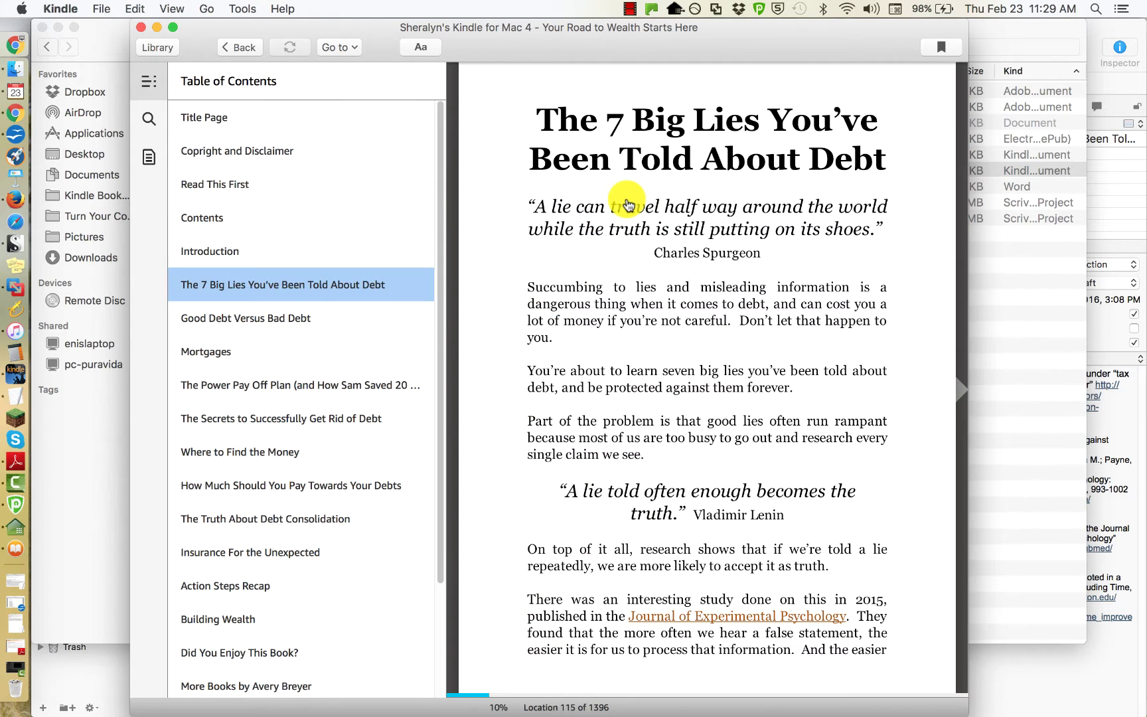
{"action": "left_click", "coordinate": [251, 216]}
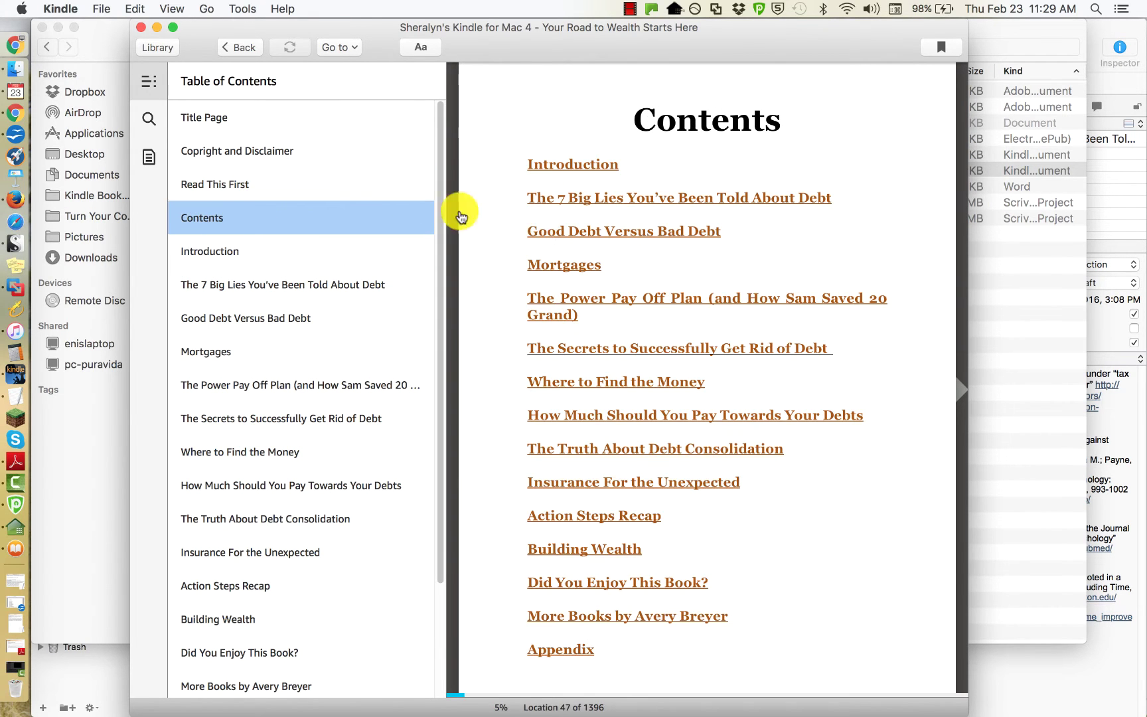
{"action": "left_click", "coordinate": [554, 232]}
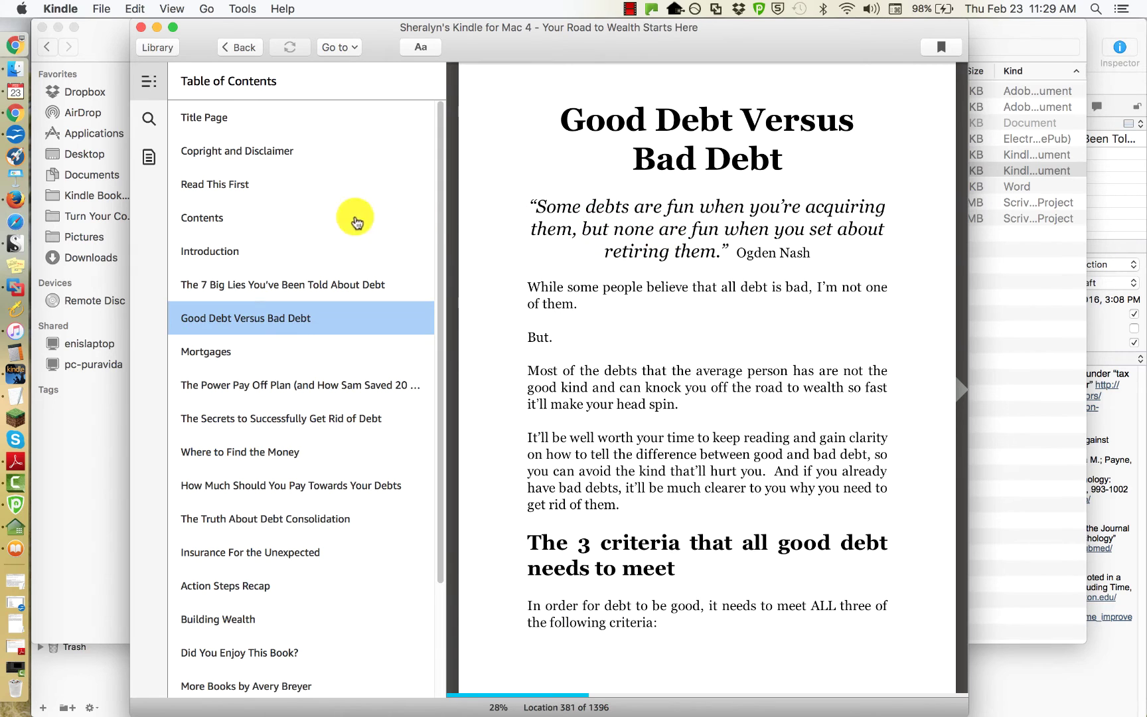
{"action": "left_click", "coordinate": [220, 217]}
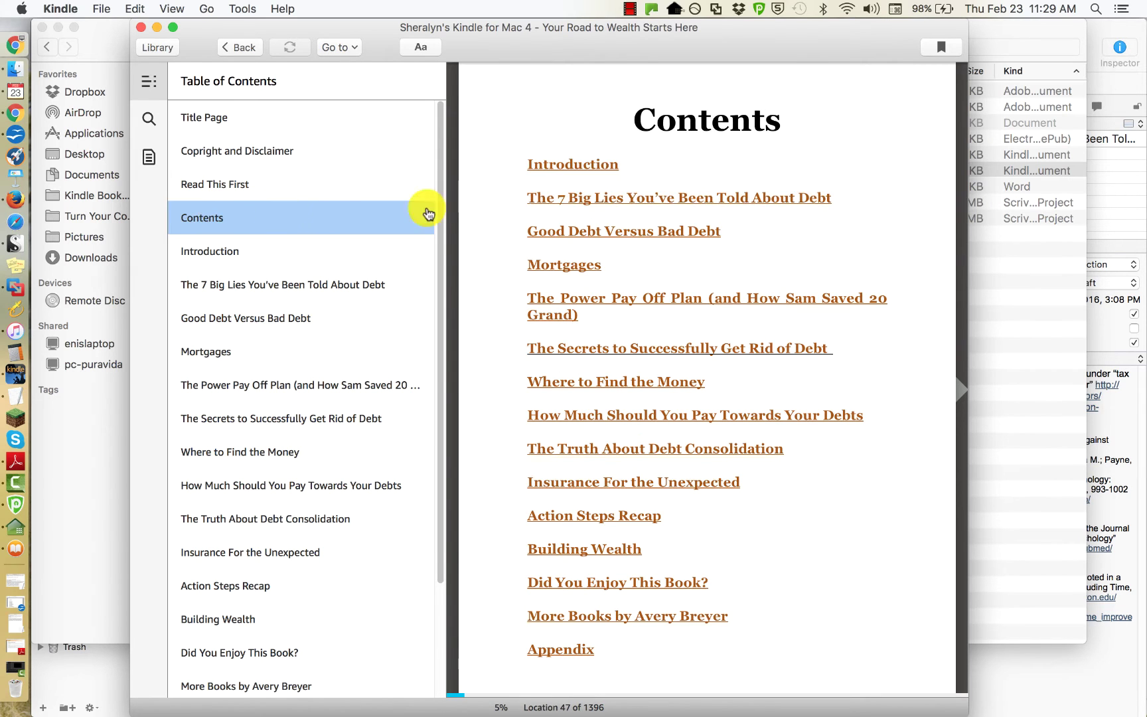
{"action": "left_click", "coordinate": [585, 306]}
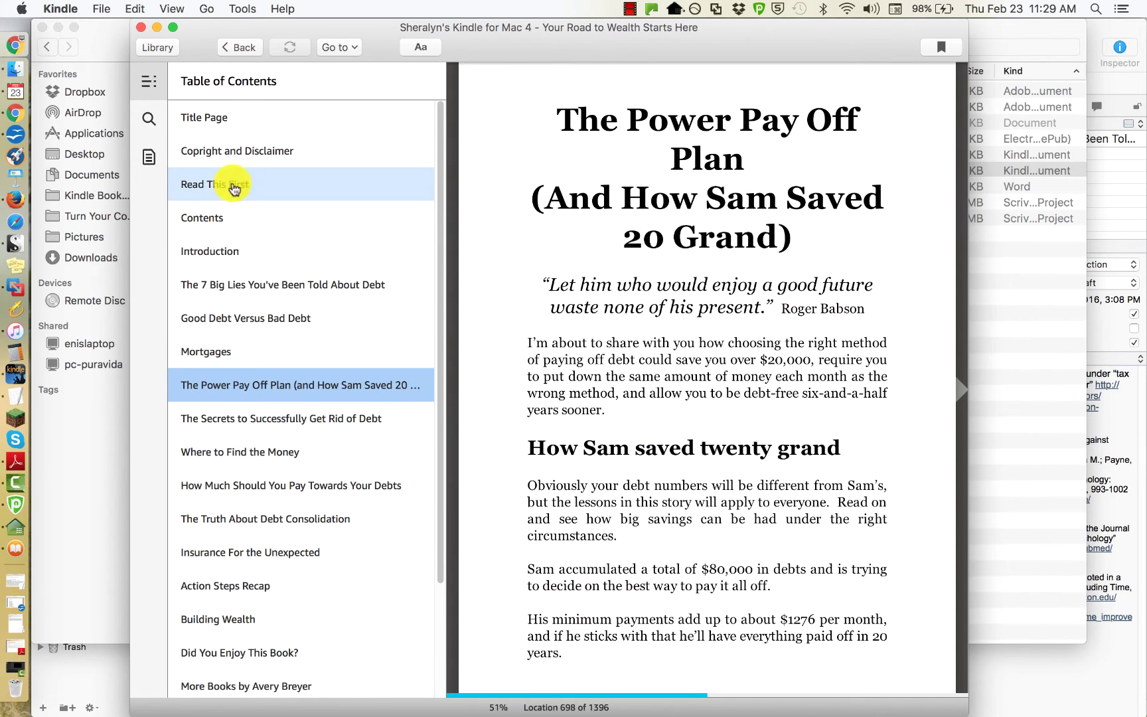
{"action": "left_click", "coordinate": [229, 219]}
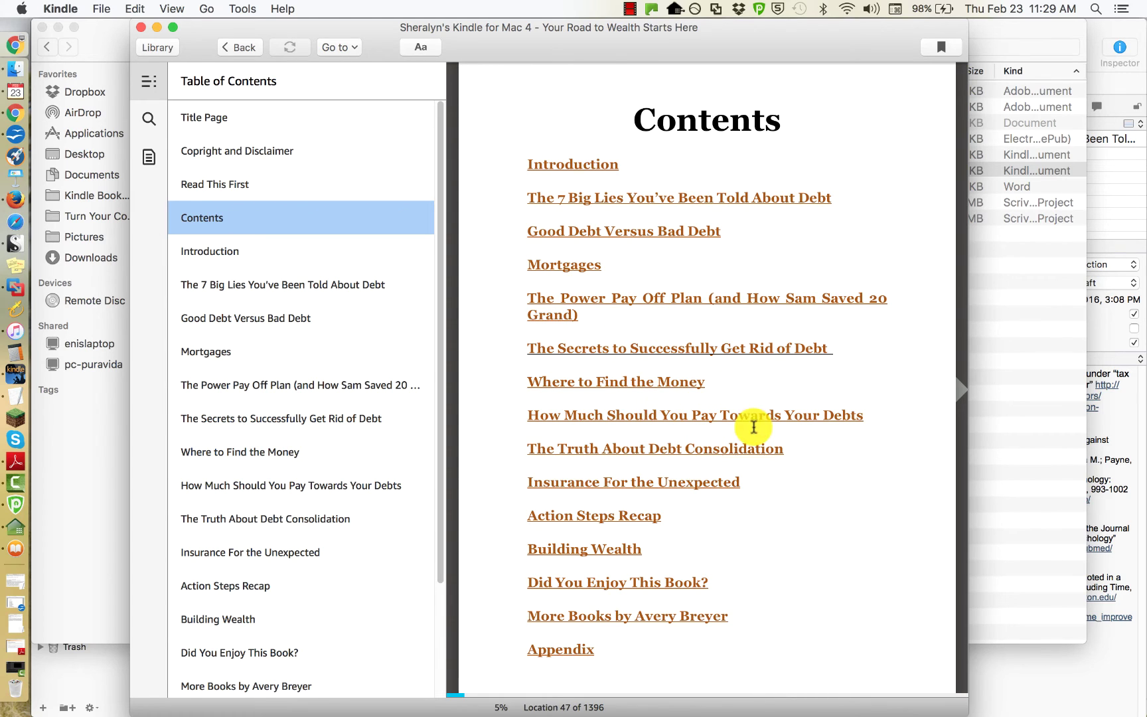
Page through the Introduction and The 7 Big Lies into Good Debt Versus Bad Debt.
{"action": "key", "text": "Right"}
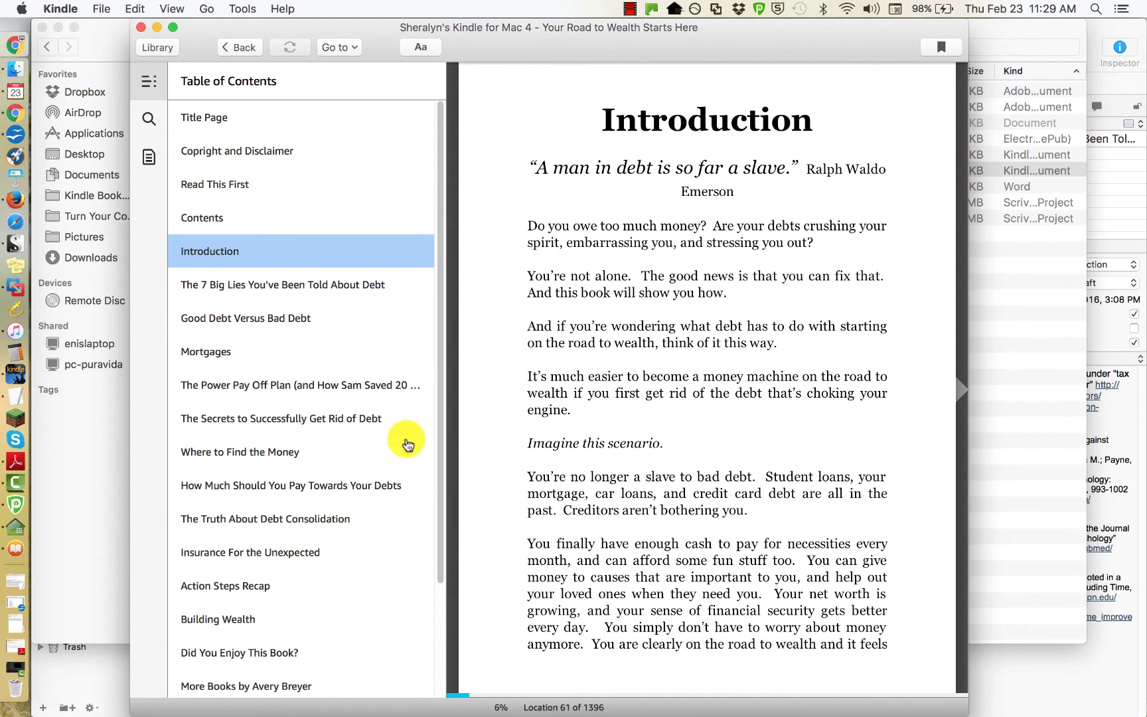
{"action": "key", "text": "Right"}
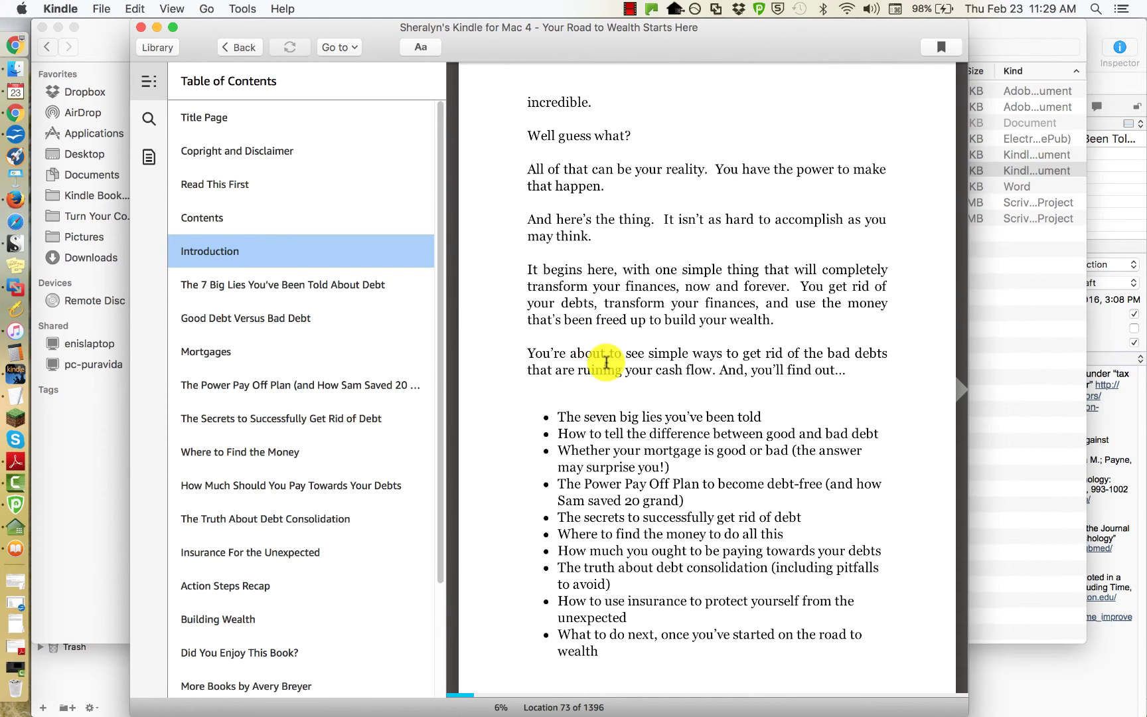
{"action": "key", "text": "Right"}
{"action": "key", "text": "Right"}
{"action": "key", "text": "Right"}
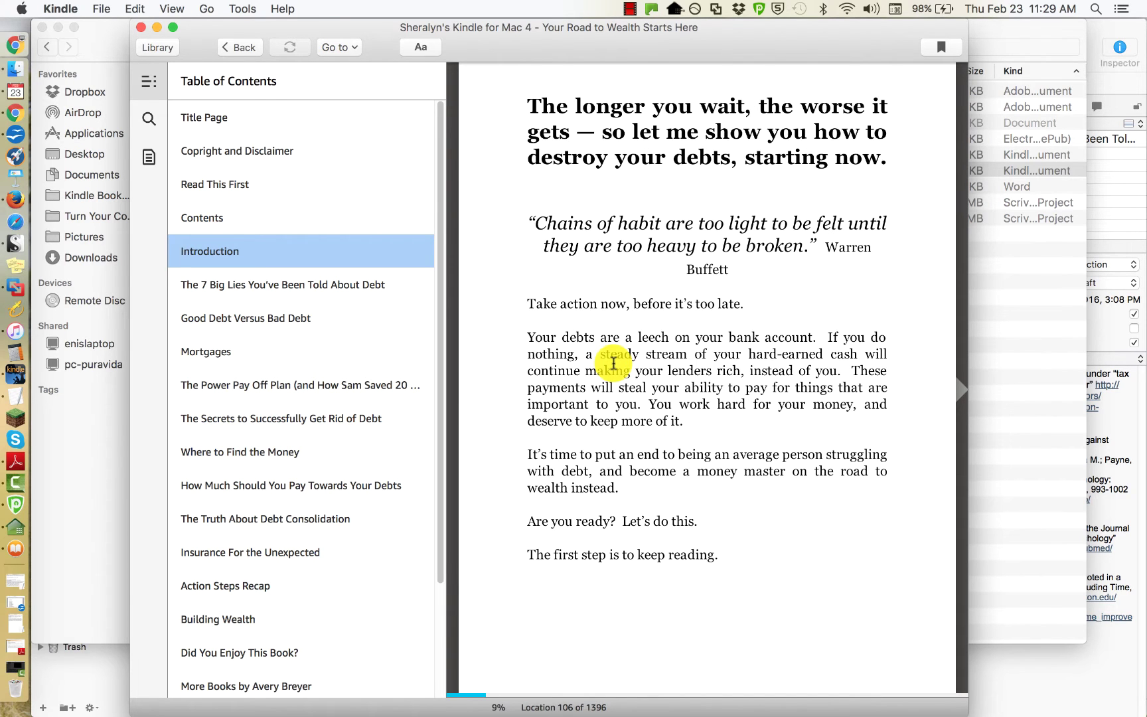
{"action": "key", "text": "Right"}
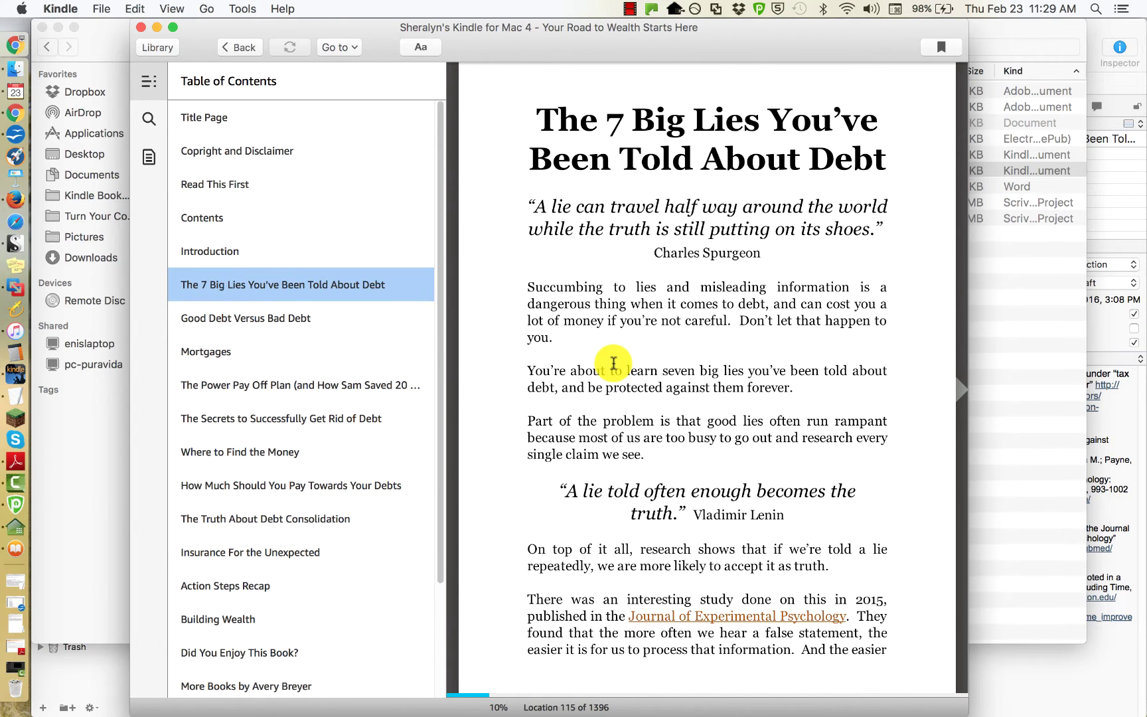
{"action": "key", "text": "Left"}
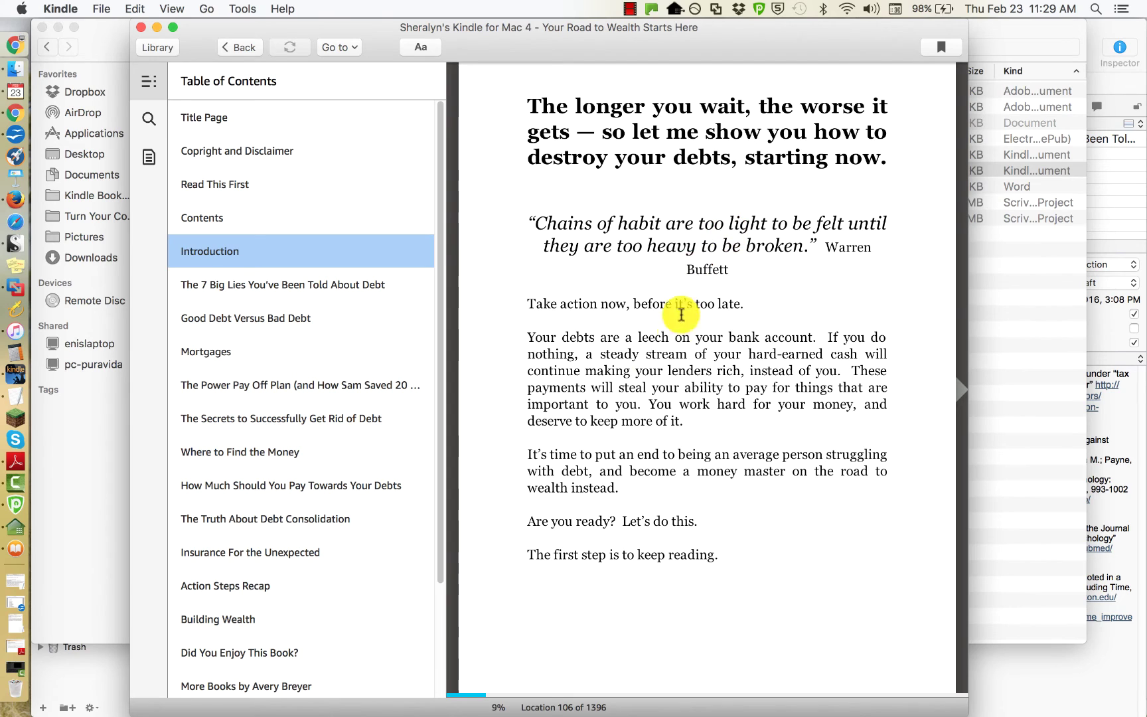
{"action": "key", "text": "Right"}
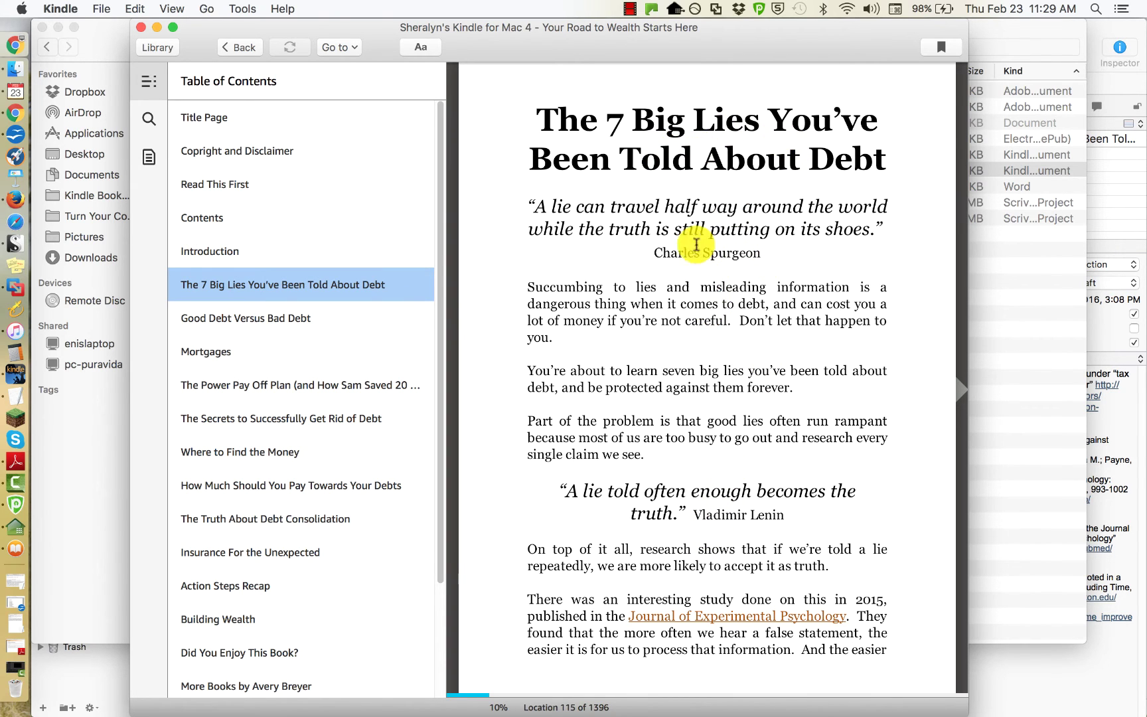
{"action": "key", "text": "Right"}
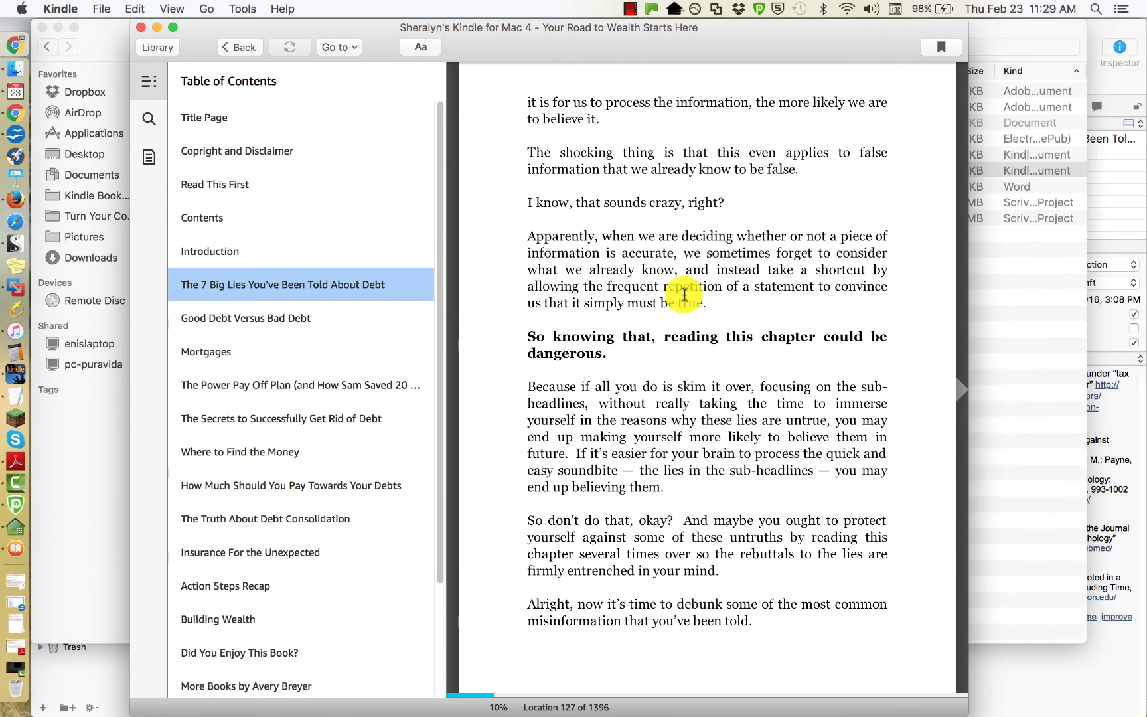
{"action": "left_click", "coordinate": [299, 317]}
{"action": "key", "text": "Left"}
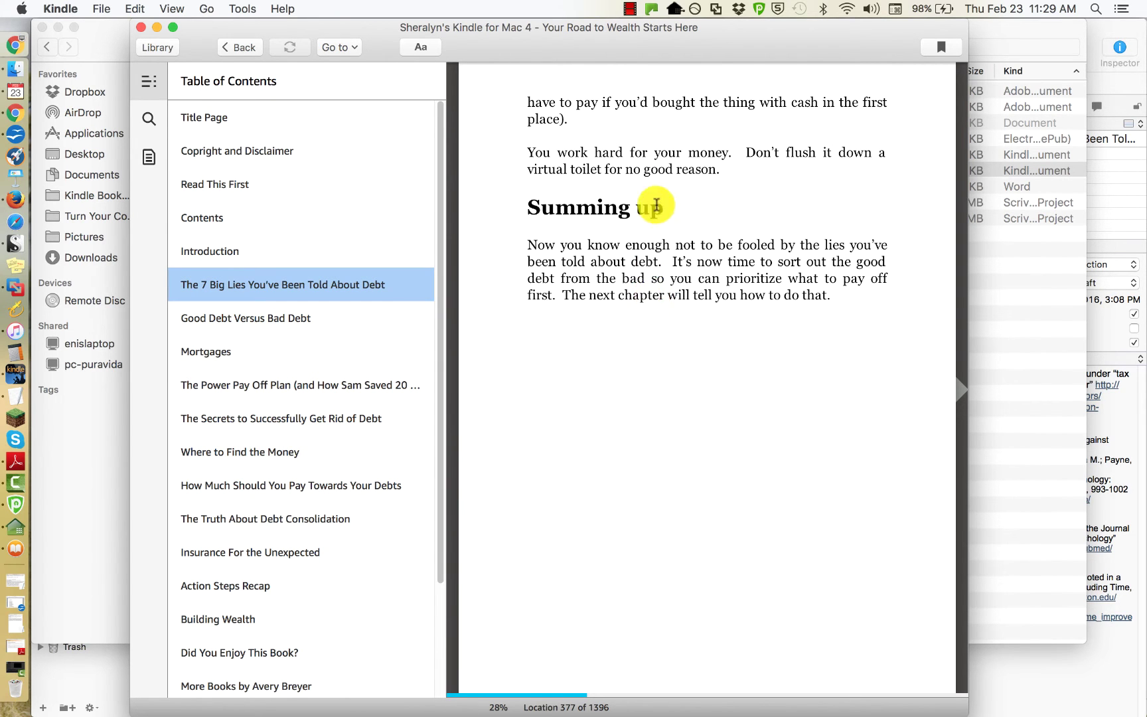
{"action": "key", "text": "Right"}
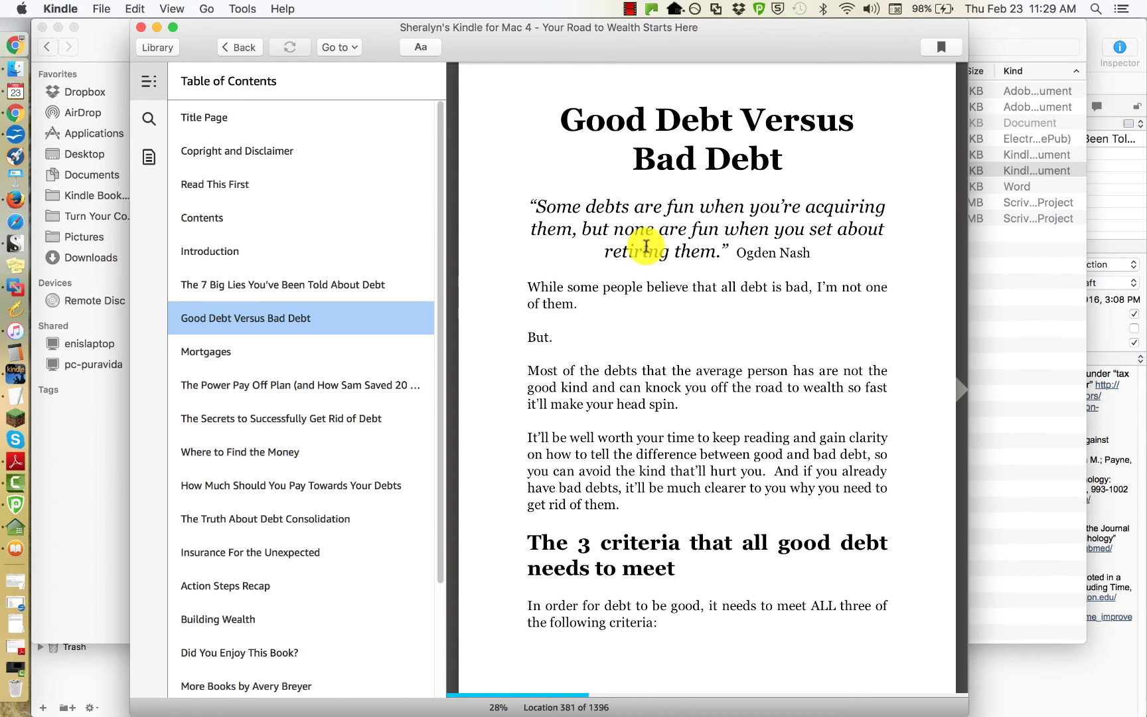
Revisit Mortgages and the Introduction, then check More Books, Special Bonuses and the Appendix.
{"action": "left_click", "coordinate": [306, 351]}
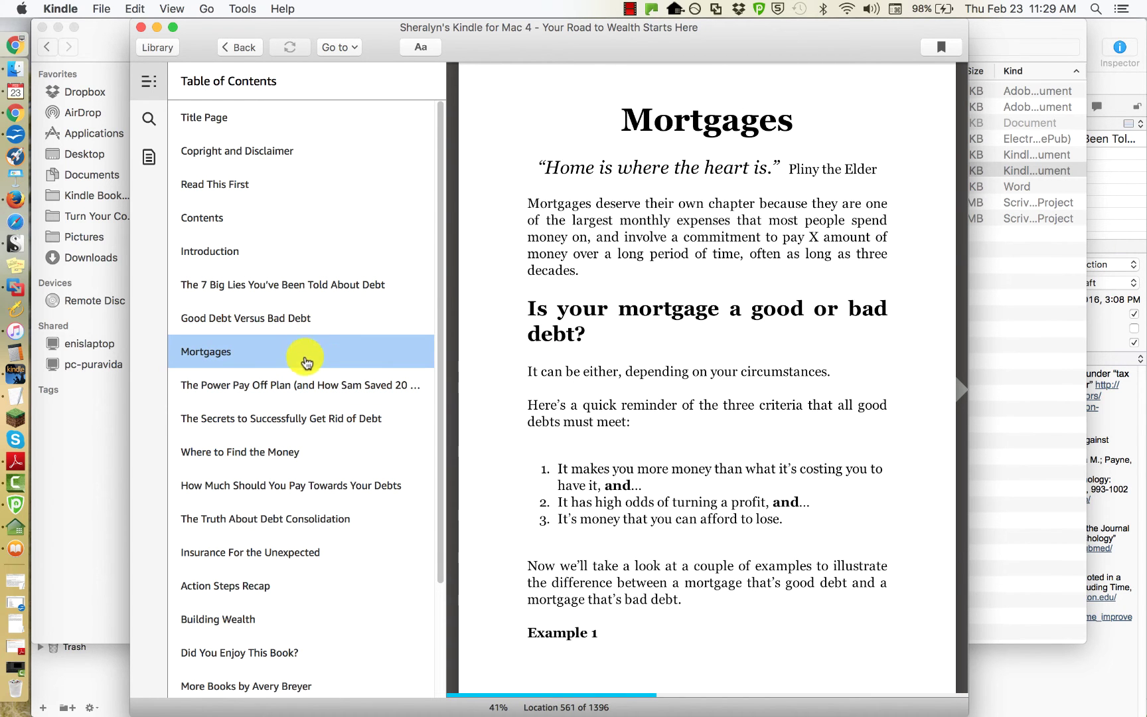
{"action": "left_click", "coordinate": [271, 254]}
{"action": "key", "text": "Right"}
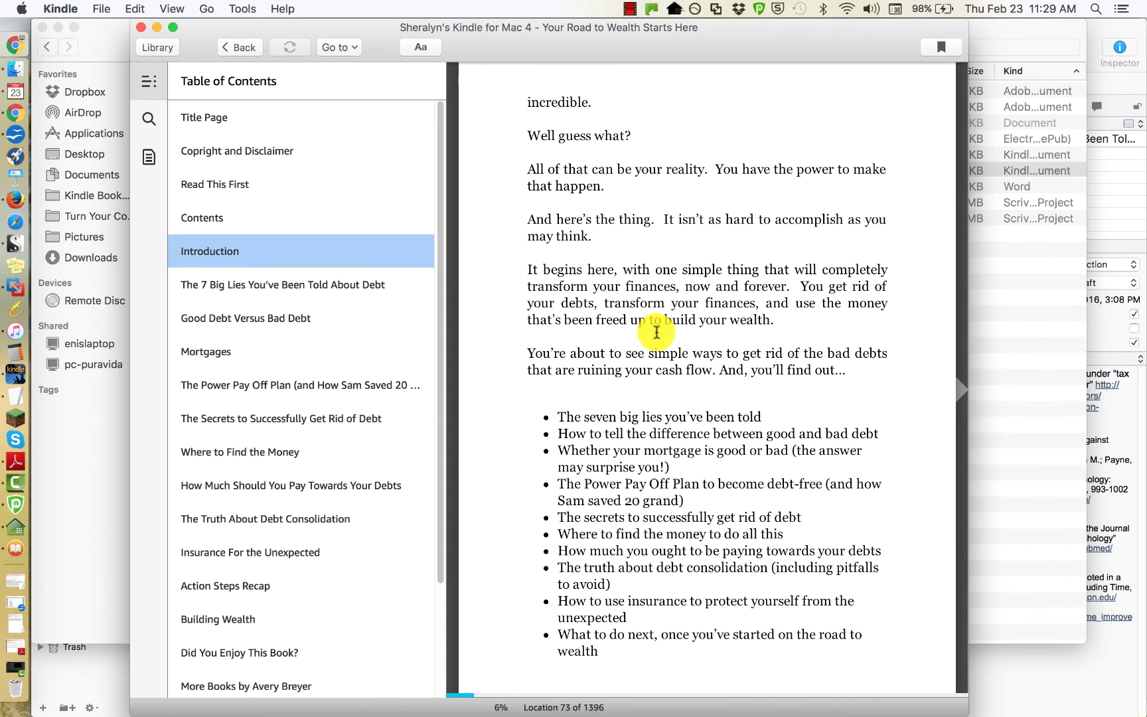
{"action": "key", "text": "Left"}
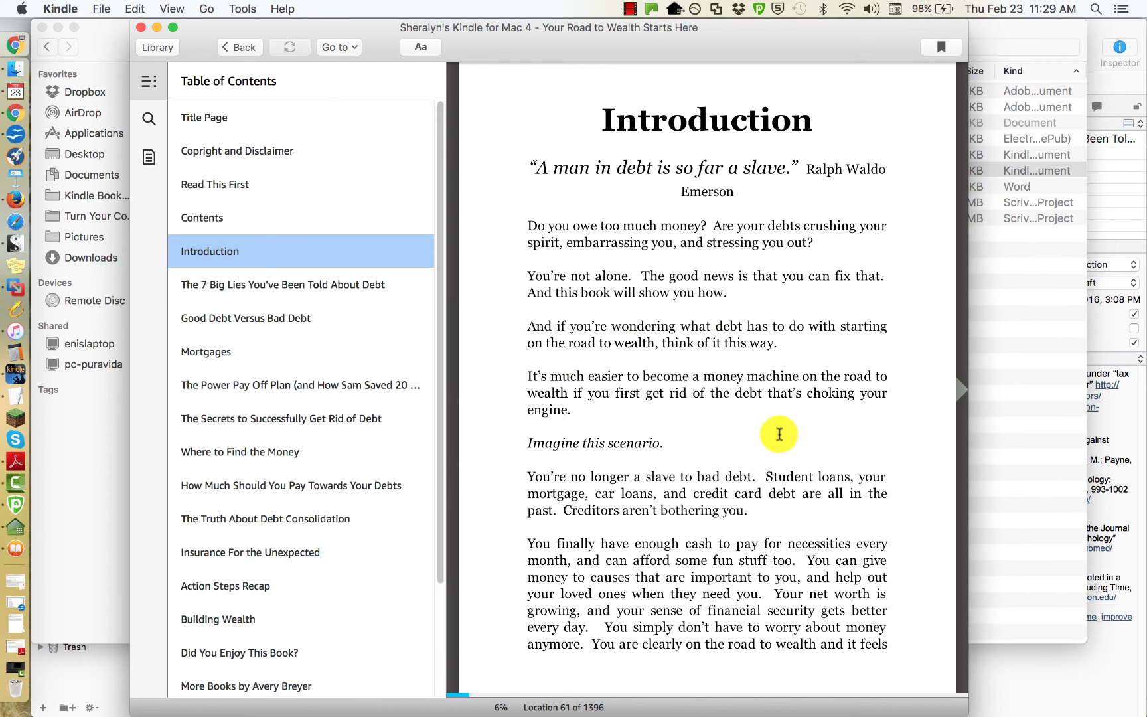
{"action": "scroll", "coordinate": [328, 544], "scroll_direction": "down", "scroll_amount": 4}
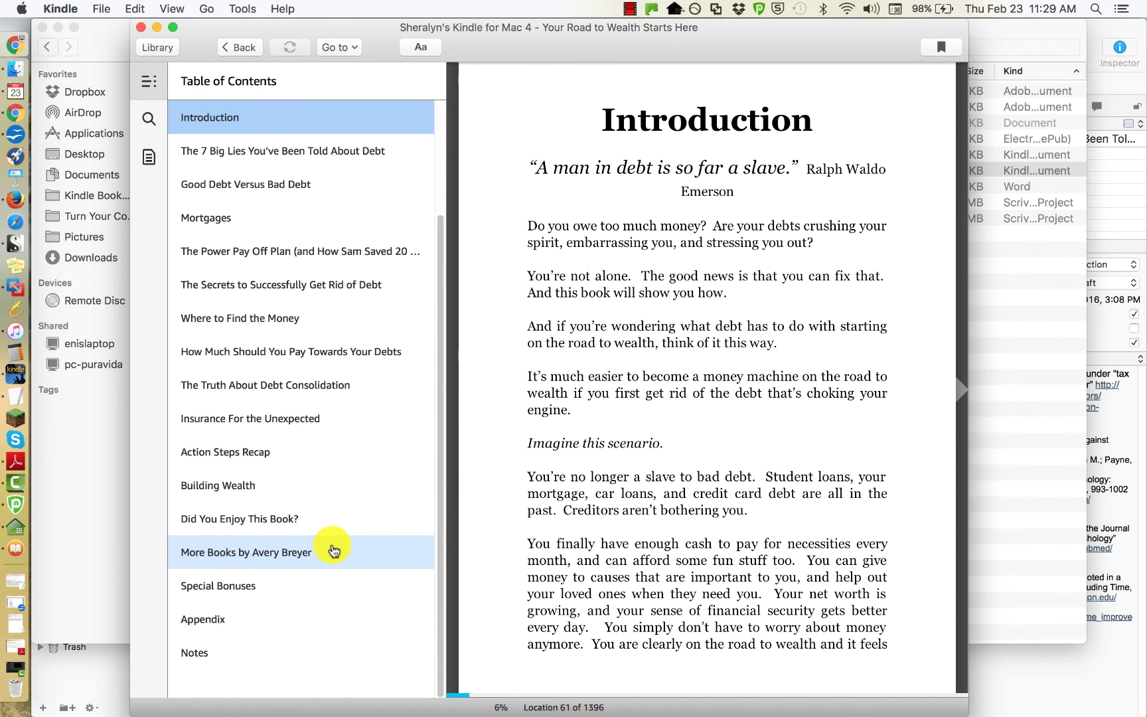
{"action": "left_click", "coordinate": [257, 552]}
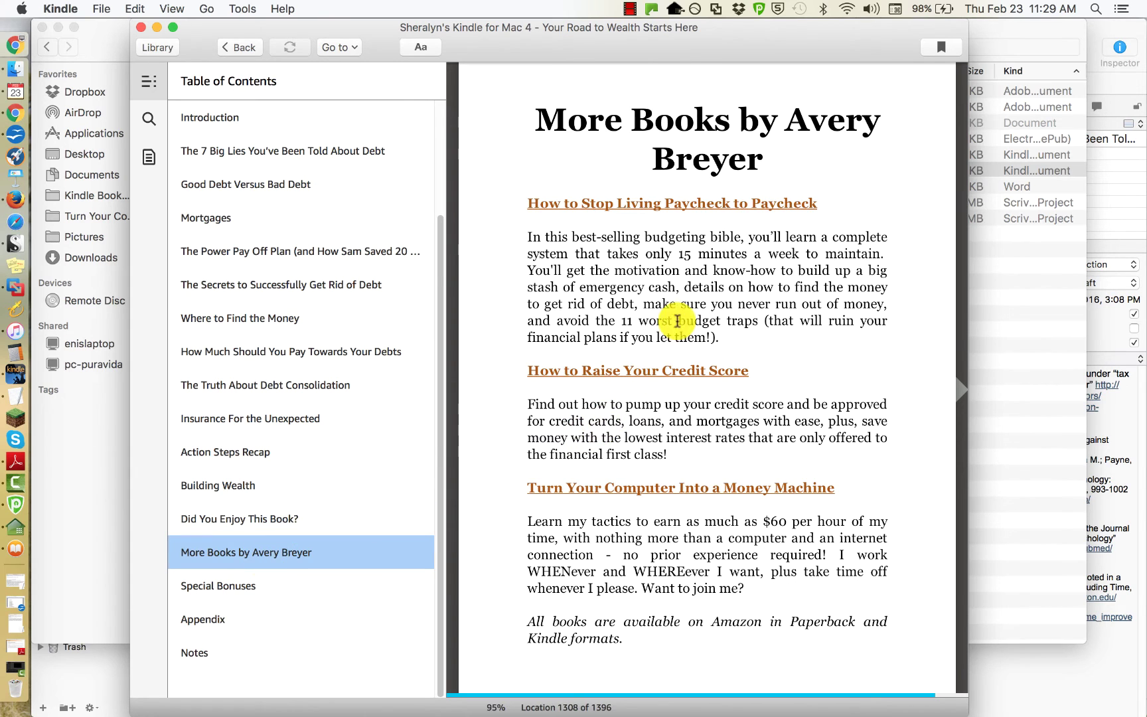
{"action": "key", "text": "Right"}
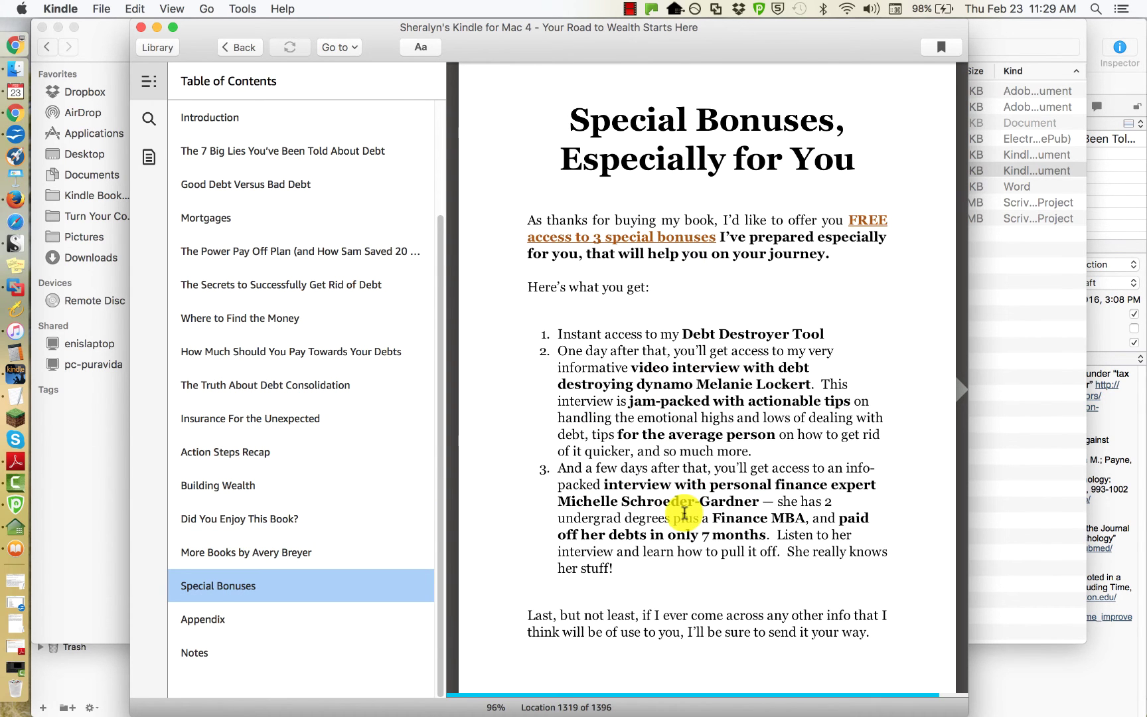
{"action": "key", "text": "Right"}
{"action": "left_click", "coordinate": [252, 623]}
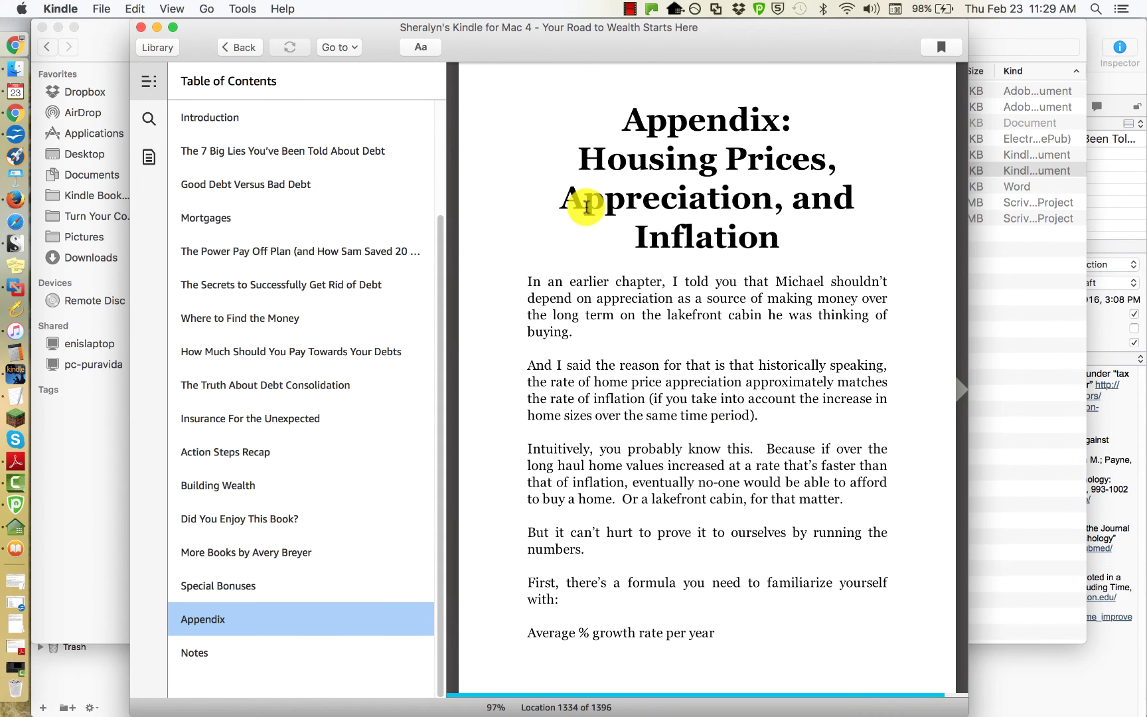
Close the Kindle reader, revealing the 350 KB v4 .mobi in Finder's Manuscript folder.
{"action": "left_click", "coordinate": [140, 26]}
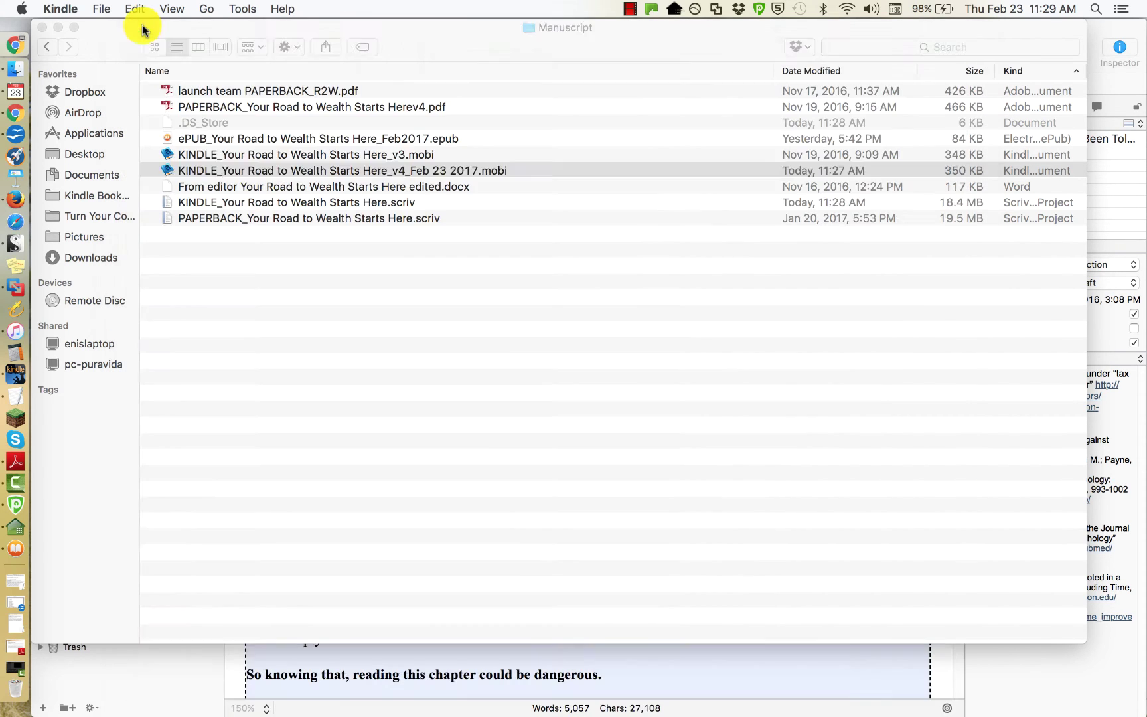